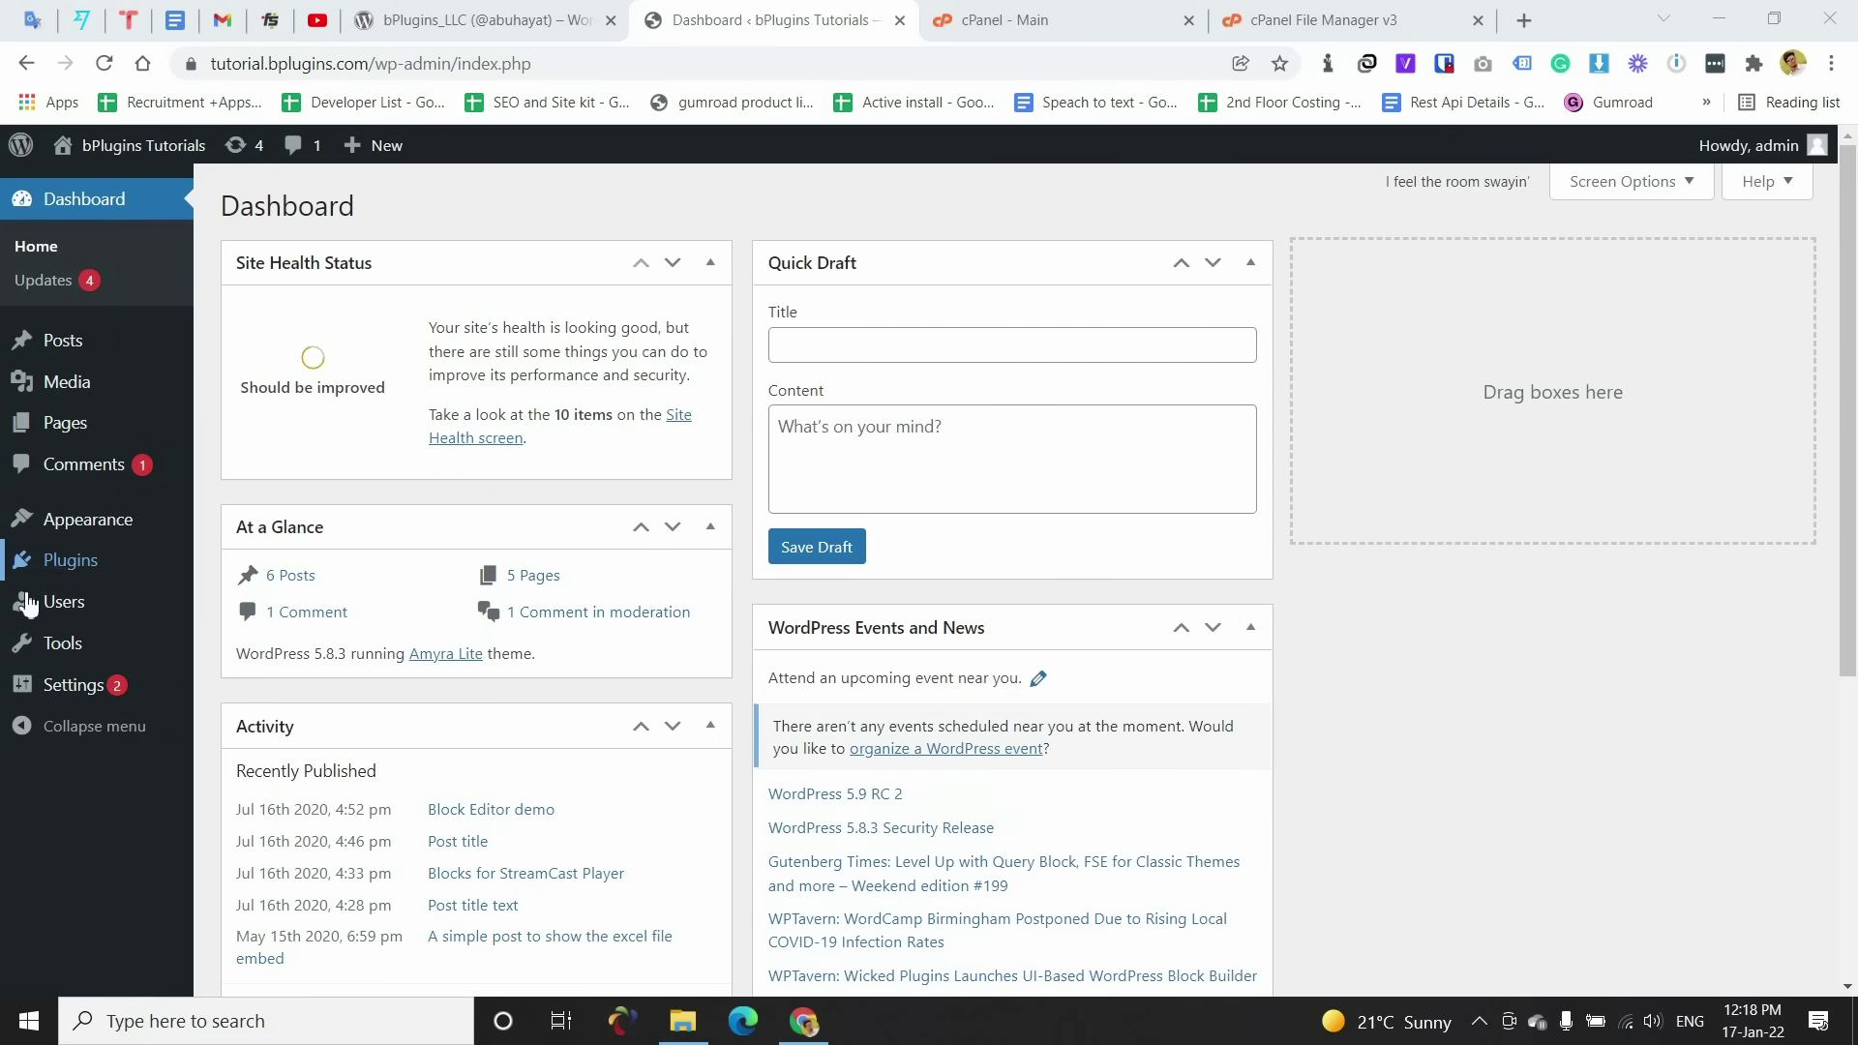
Step: Search the plugin directory for '3d viewer' and install '3D viewer – Embed 3D Models'
click(60, 561)
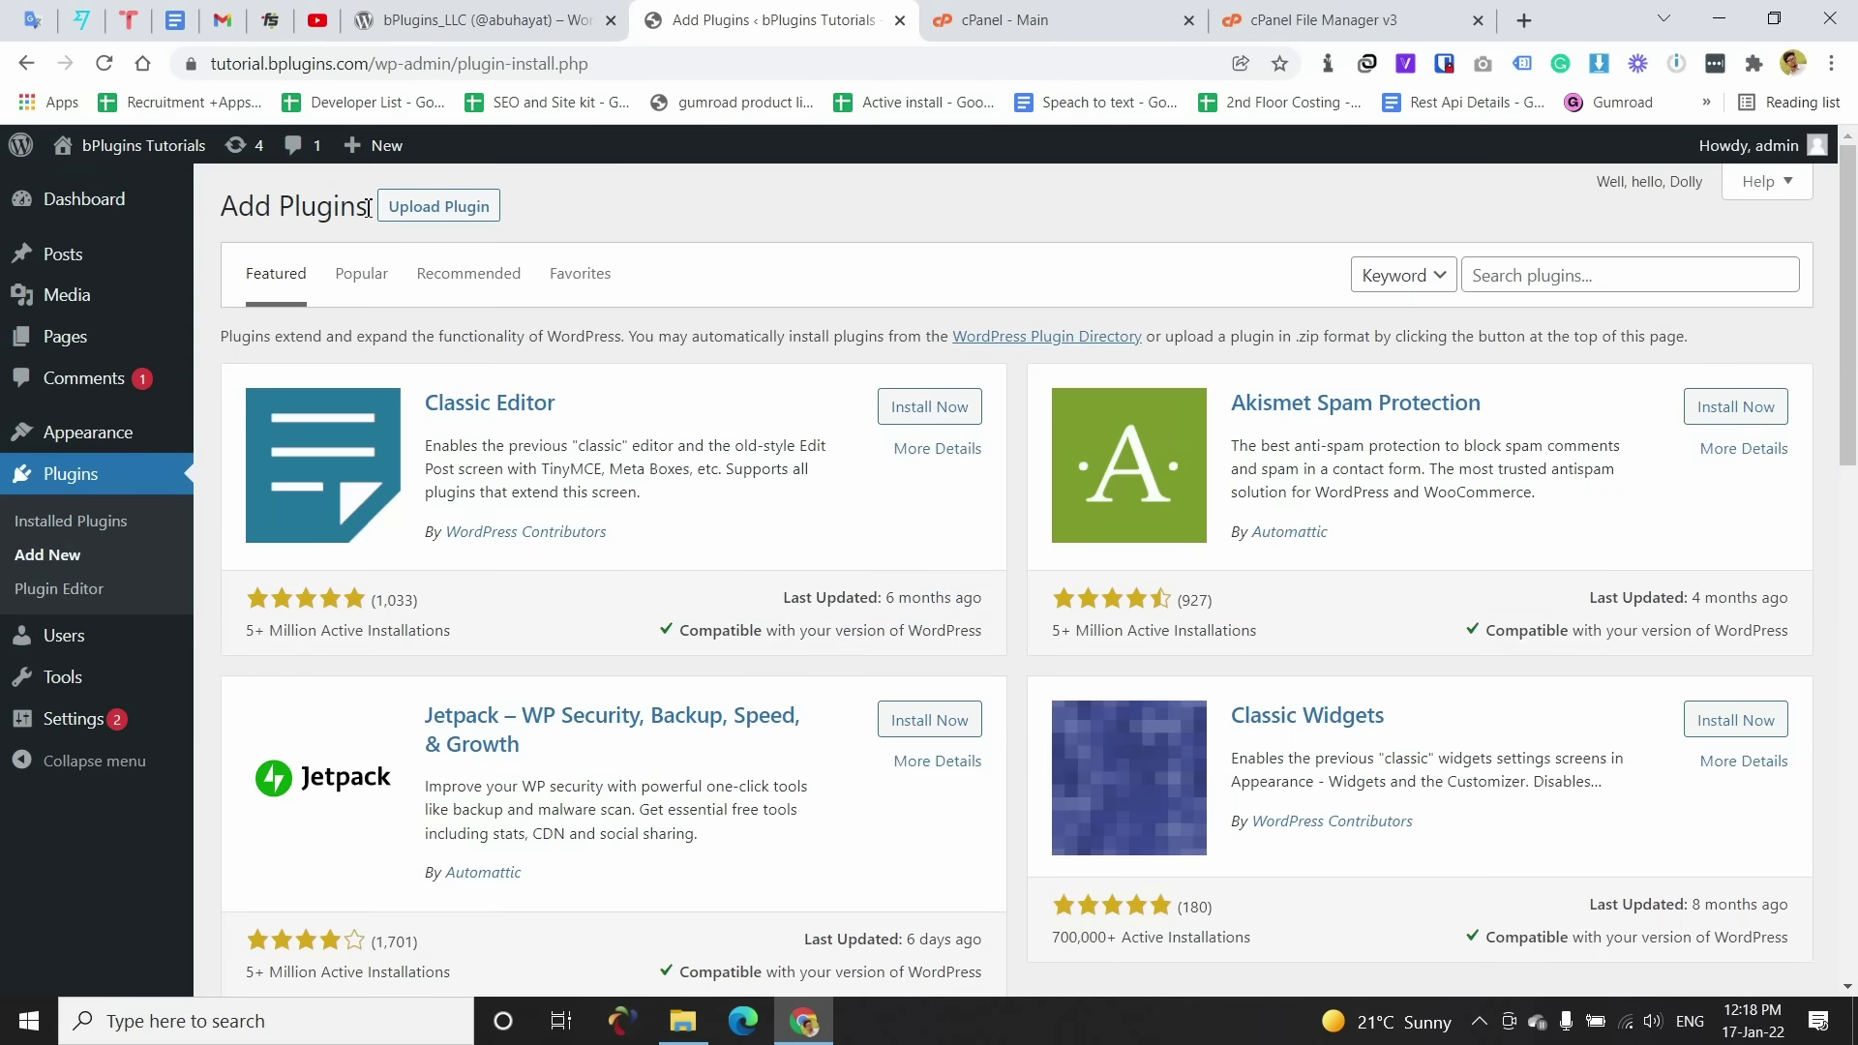
click(1508, 276)
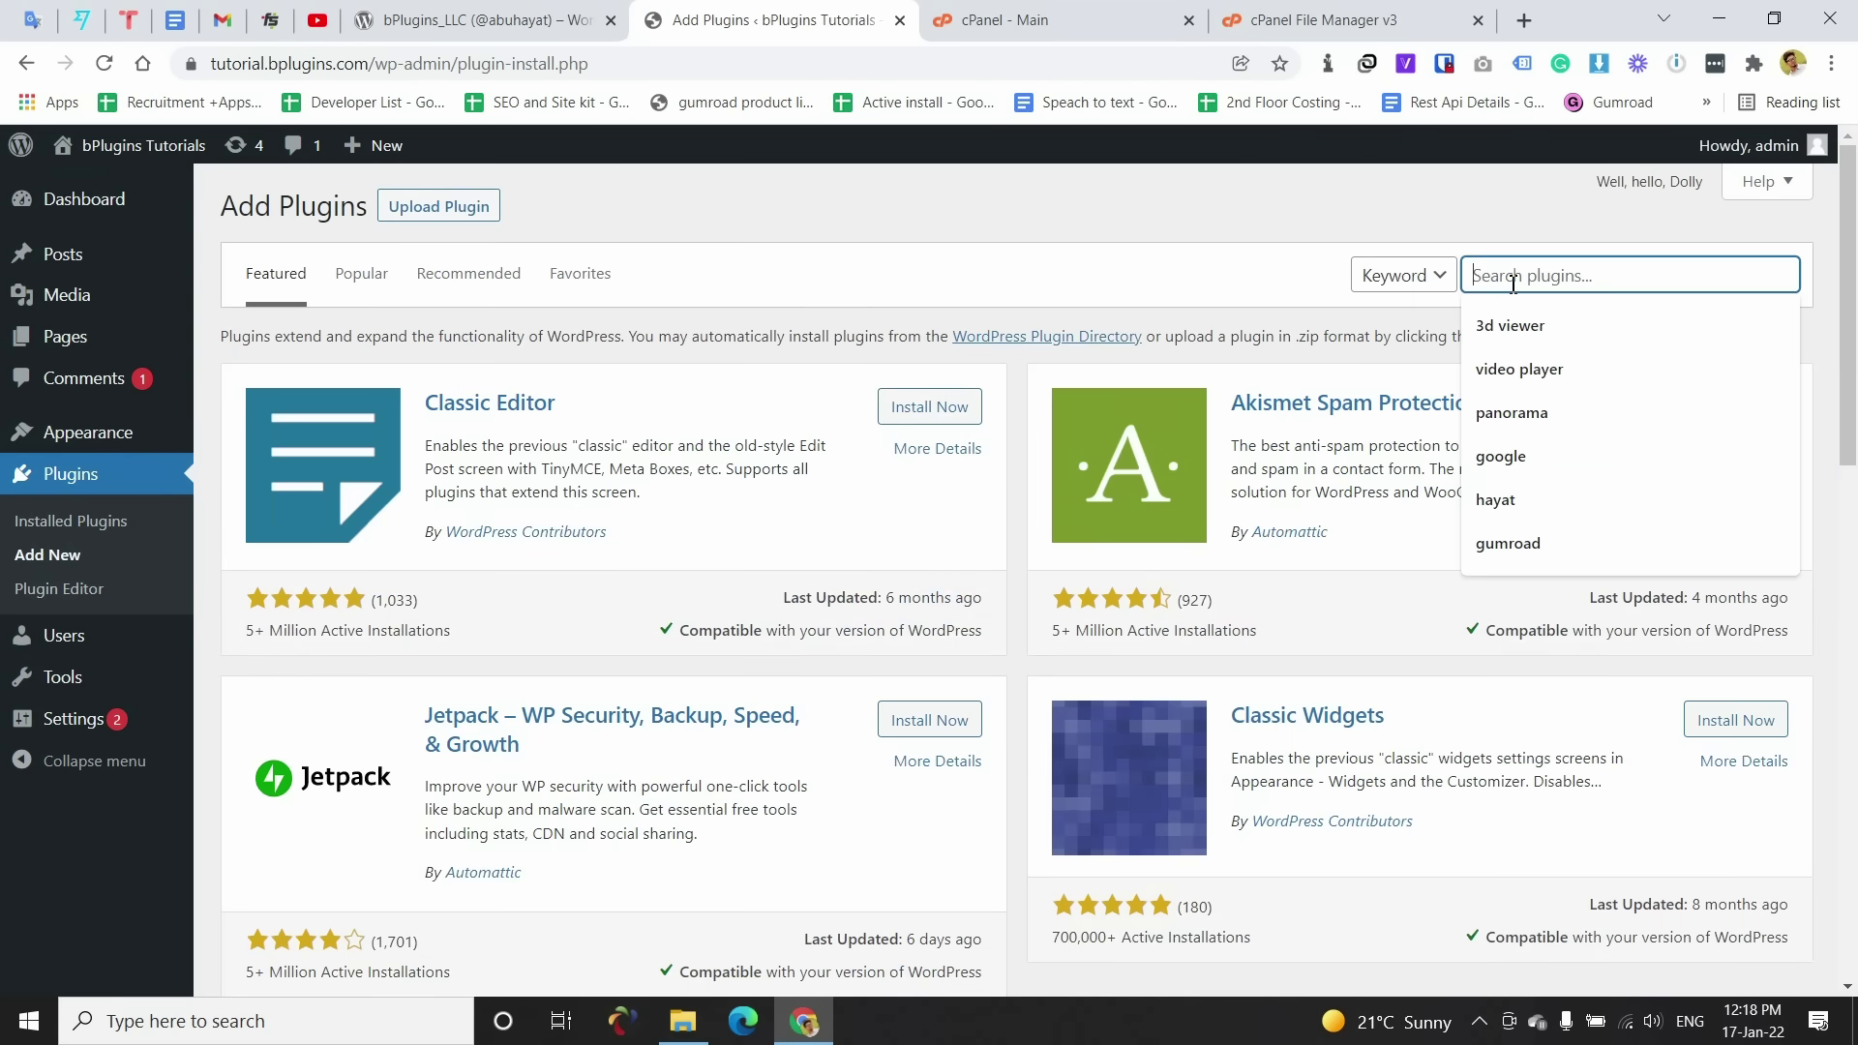
text(3d viewer)
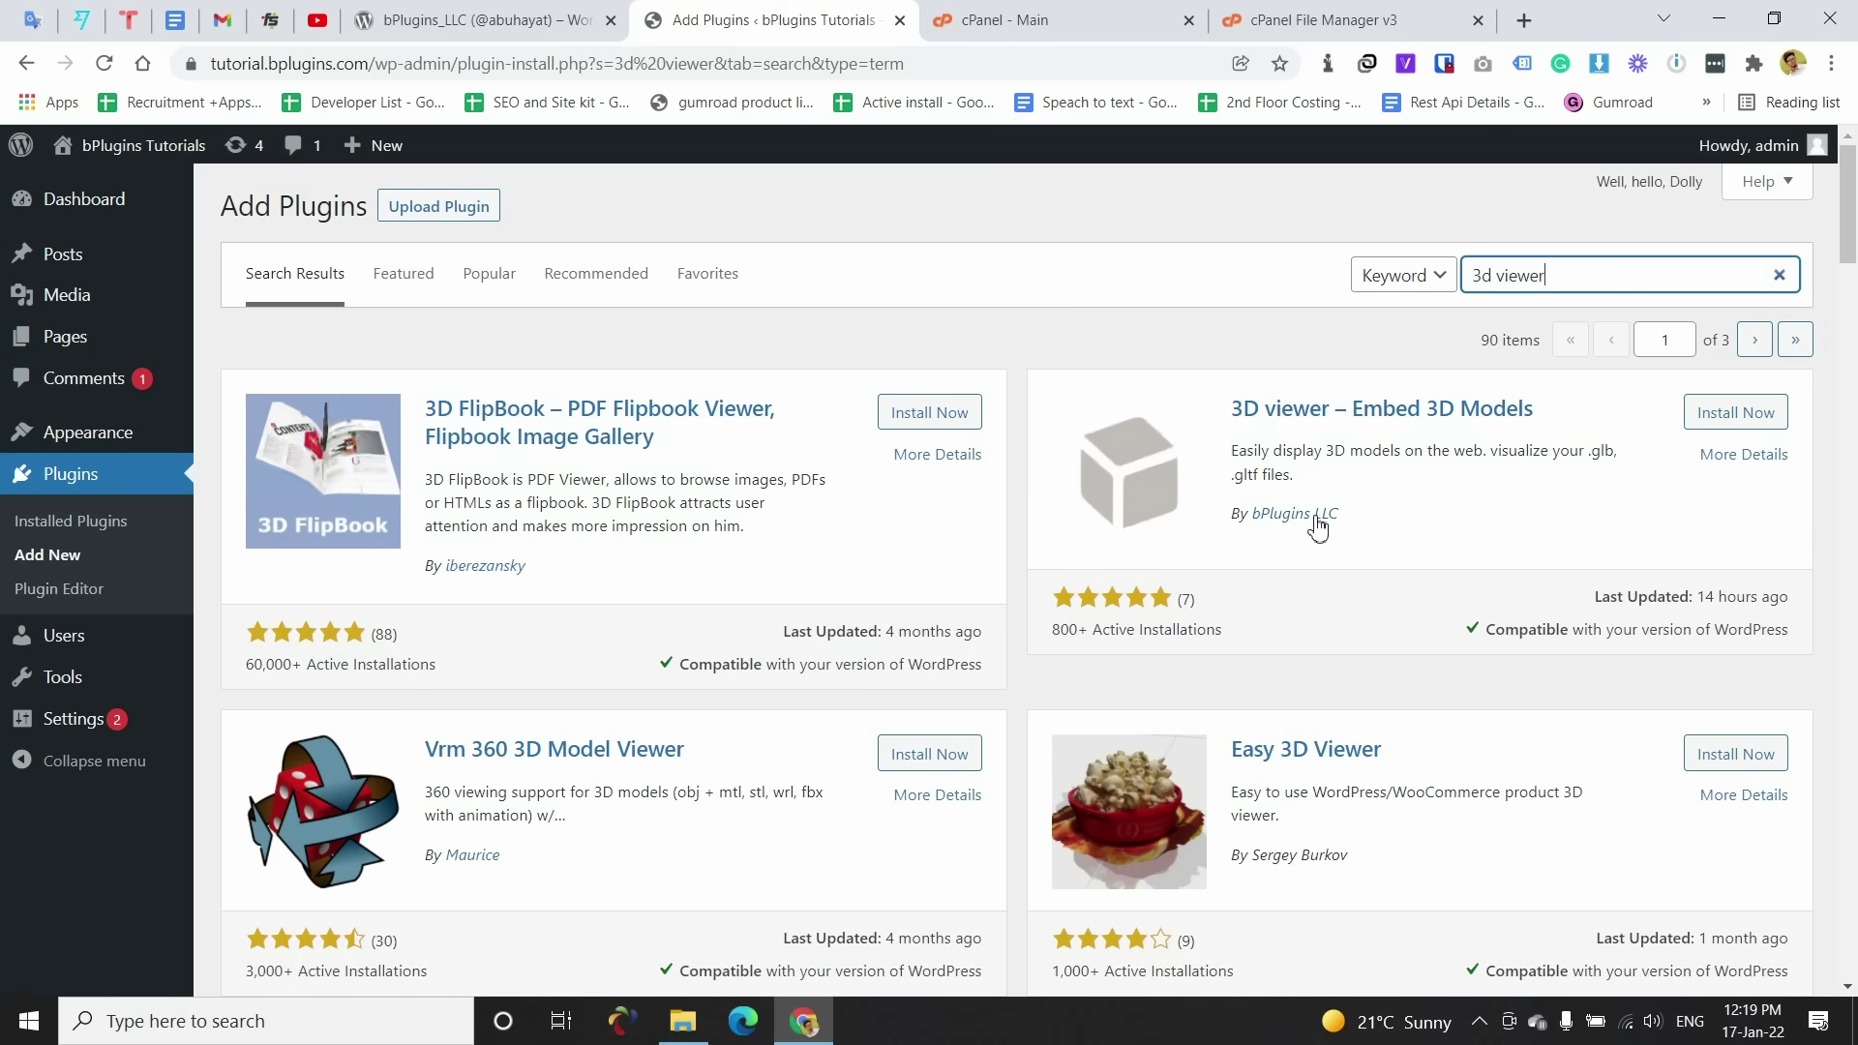
click(1723, 423)
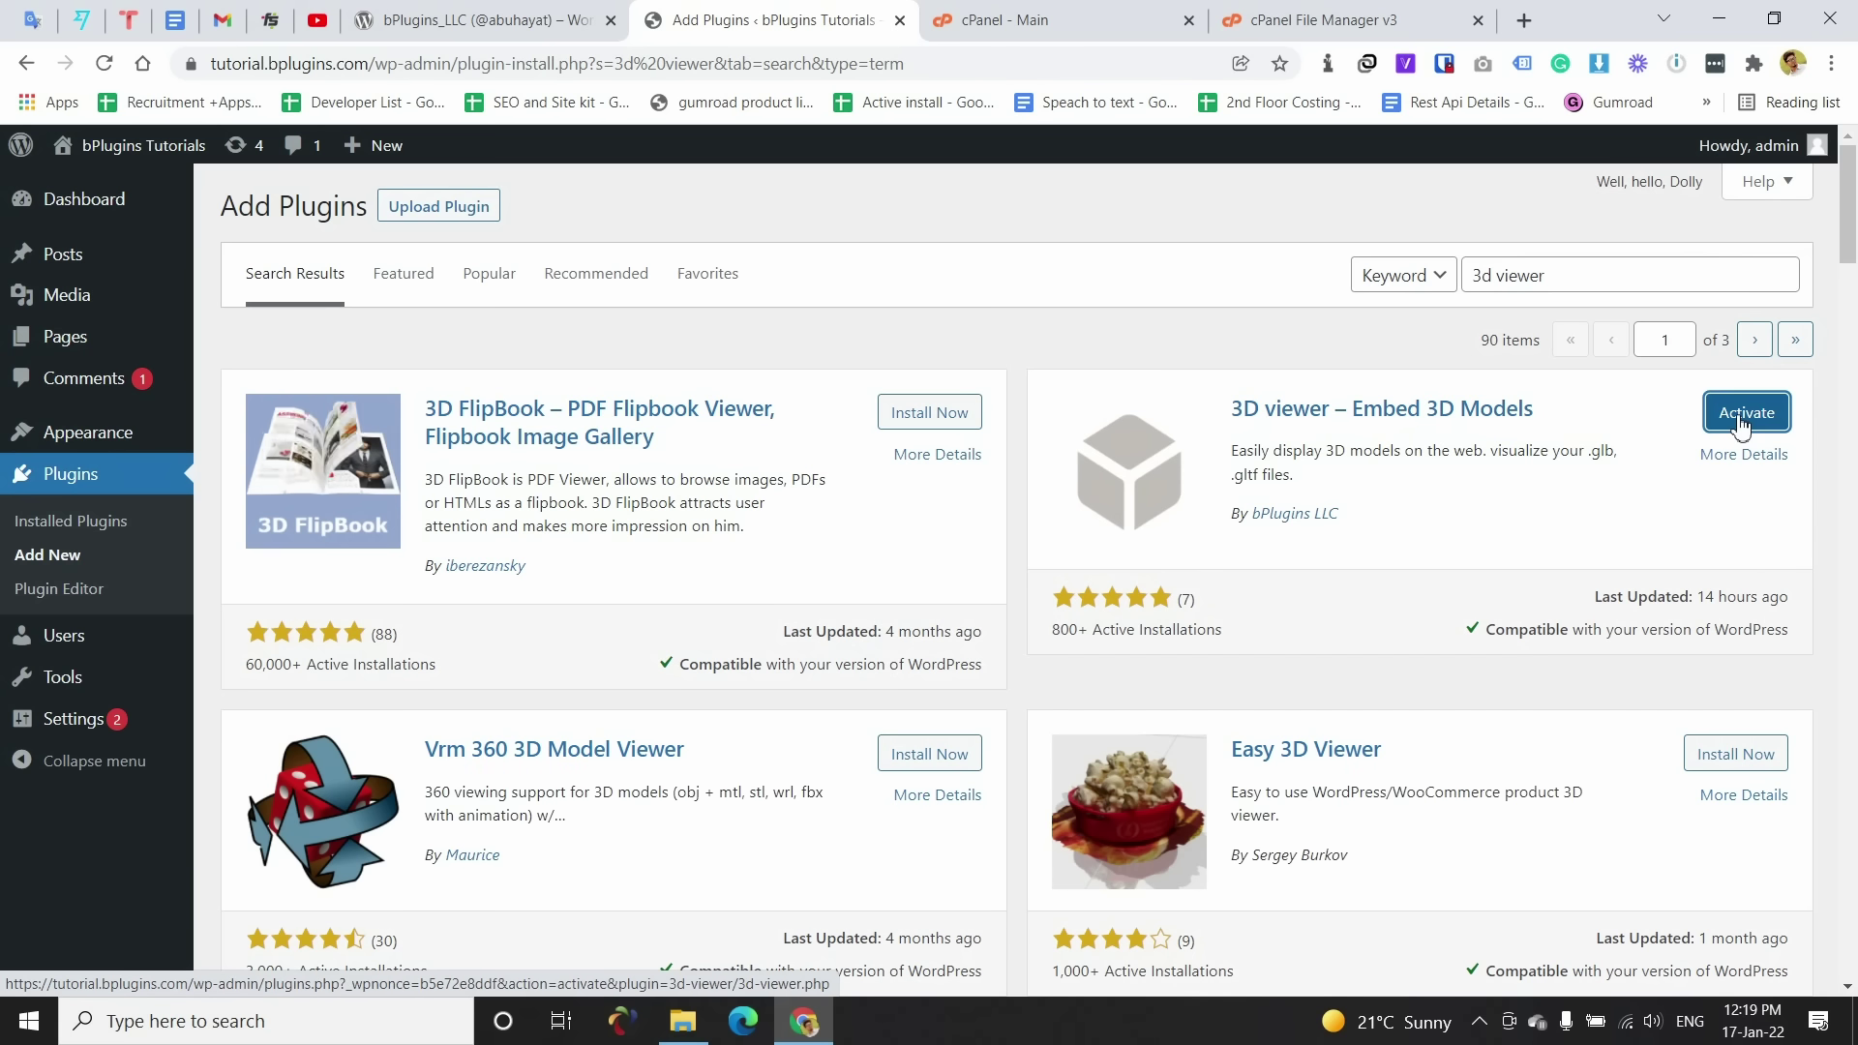
Step: Activate the 3D viewer plugin and allow its update-notification opt-in
click(1740, 424)
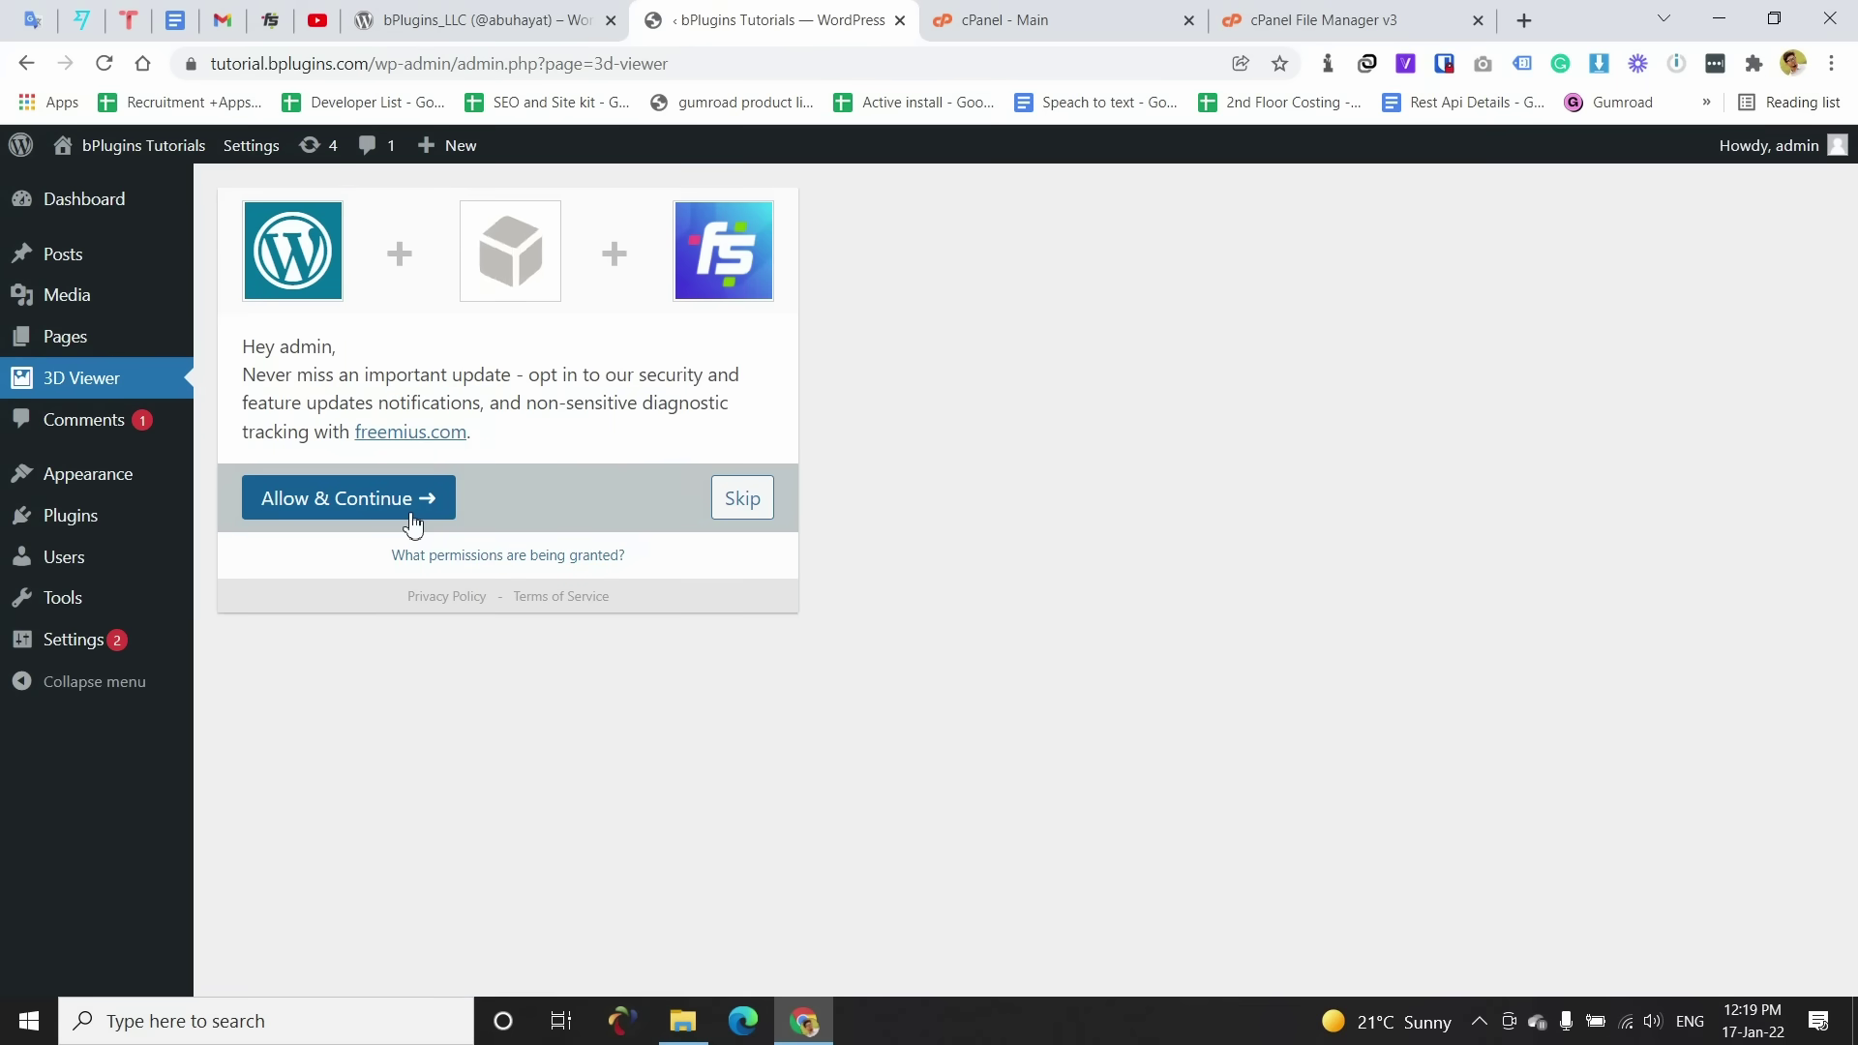
click(381, 507)
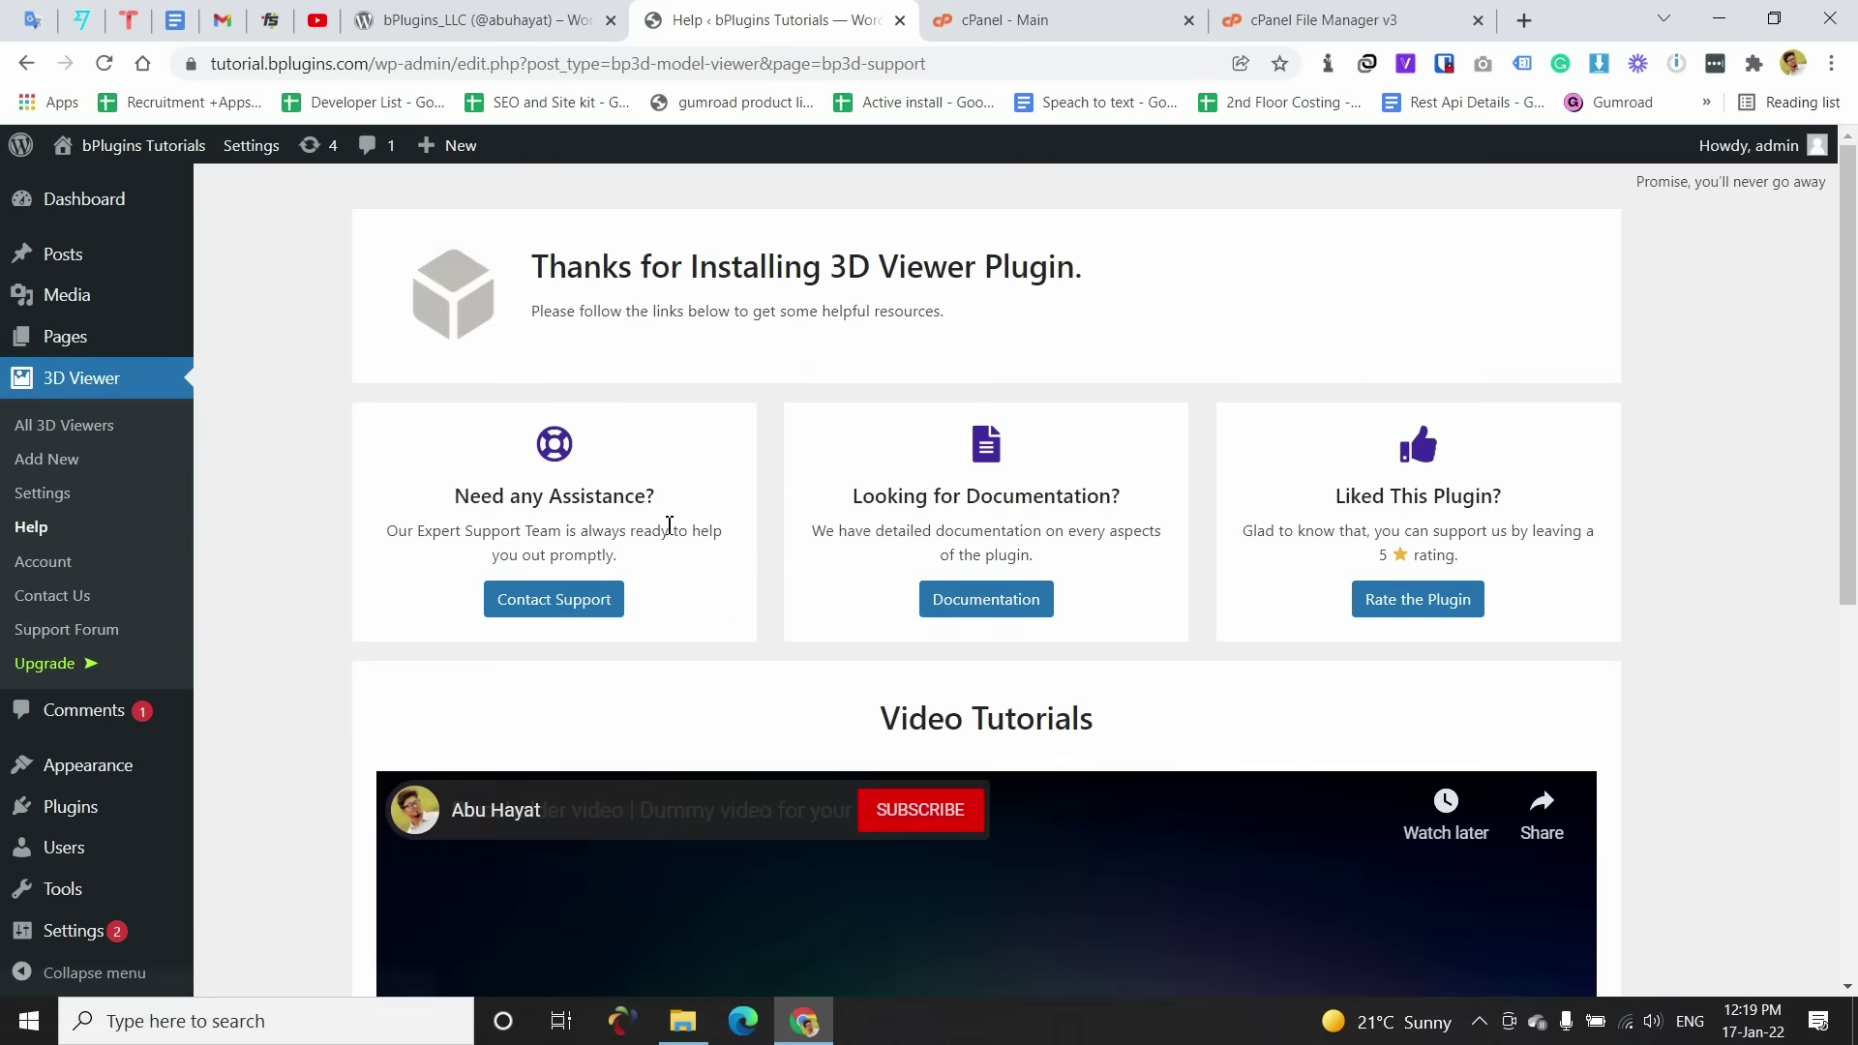
scroll(394, 747, down, 6)
scroll(368, 738, up, 5)
scroll(365, 738, up, 3)
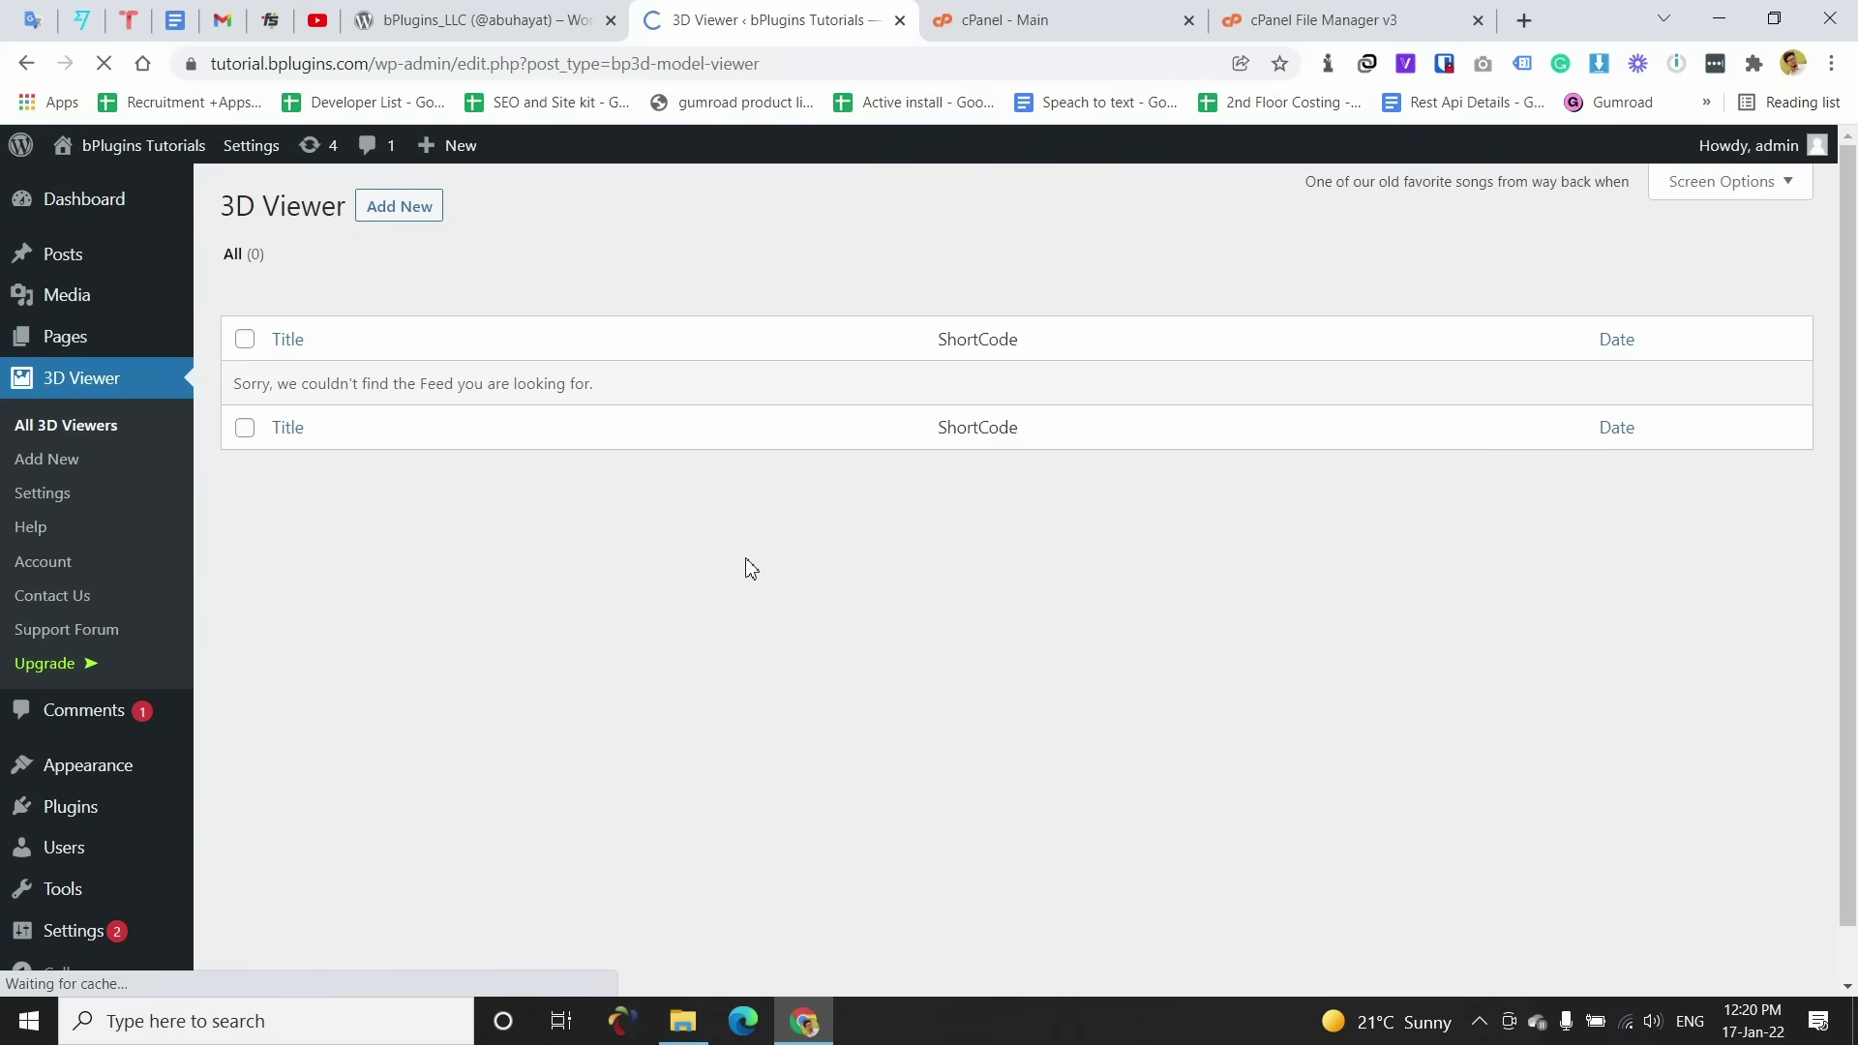
Step: Create a 3D viewer titled 'Our first 3d' and open the media library for its source
click(391, 222)
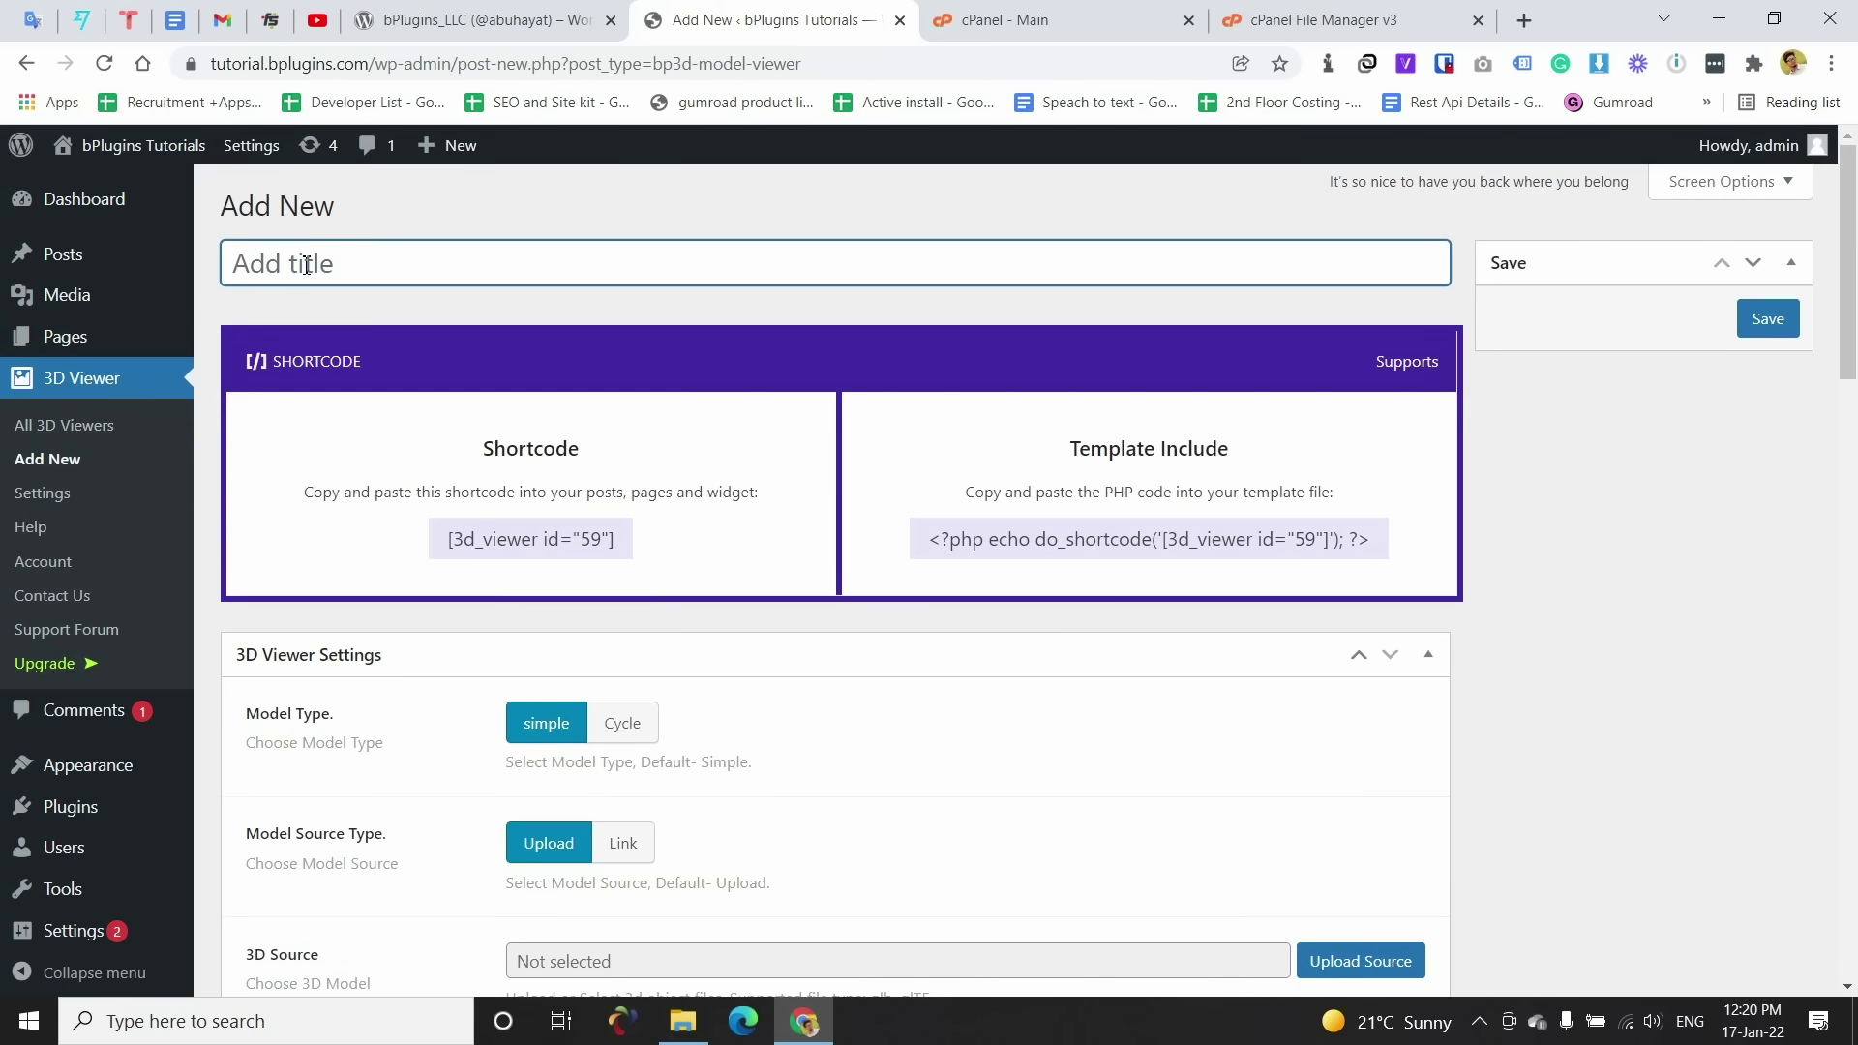
text(Our)
click(929, 716)
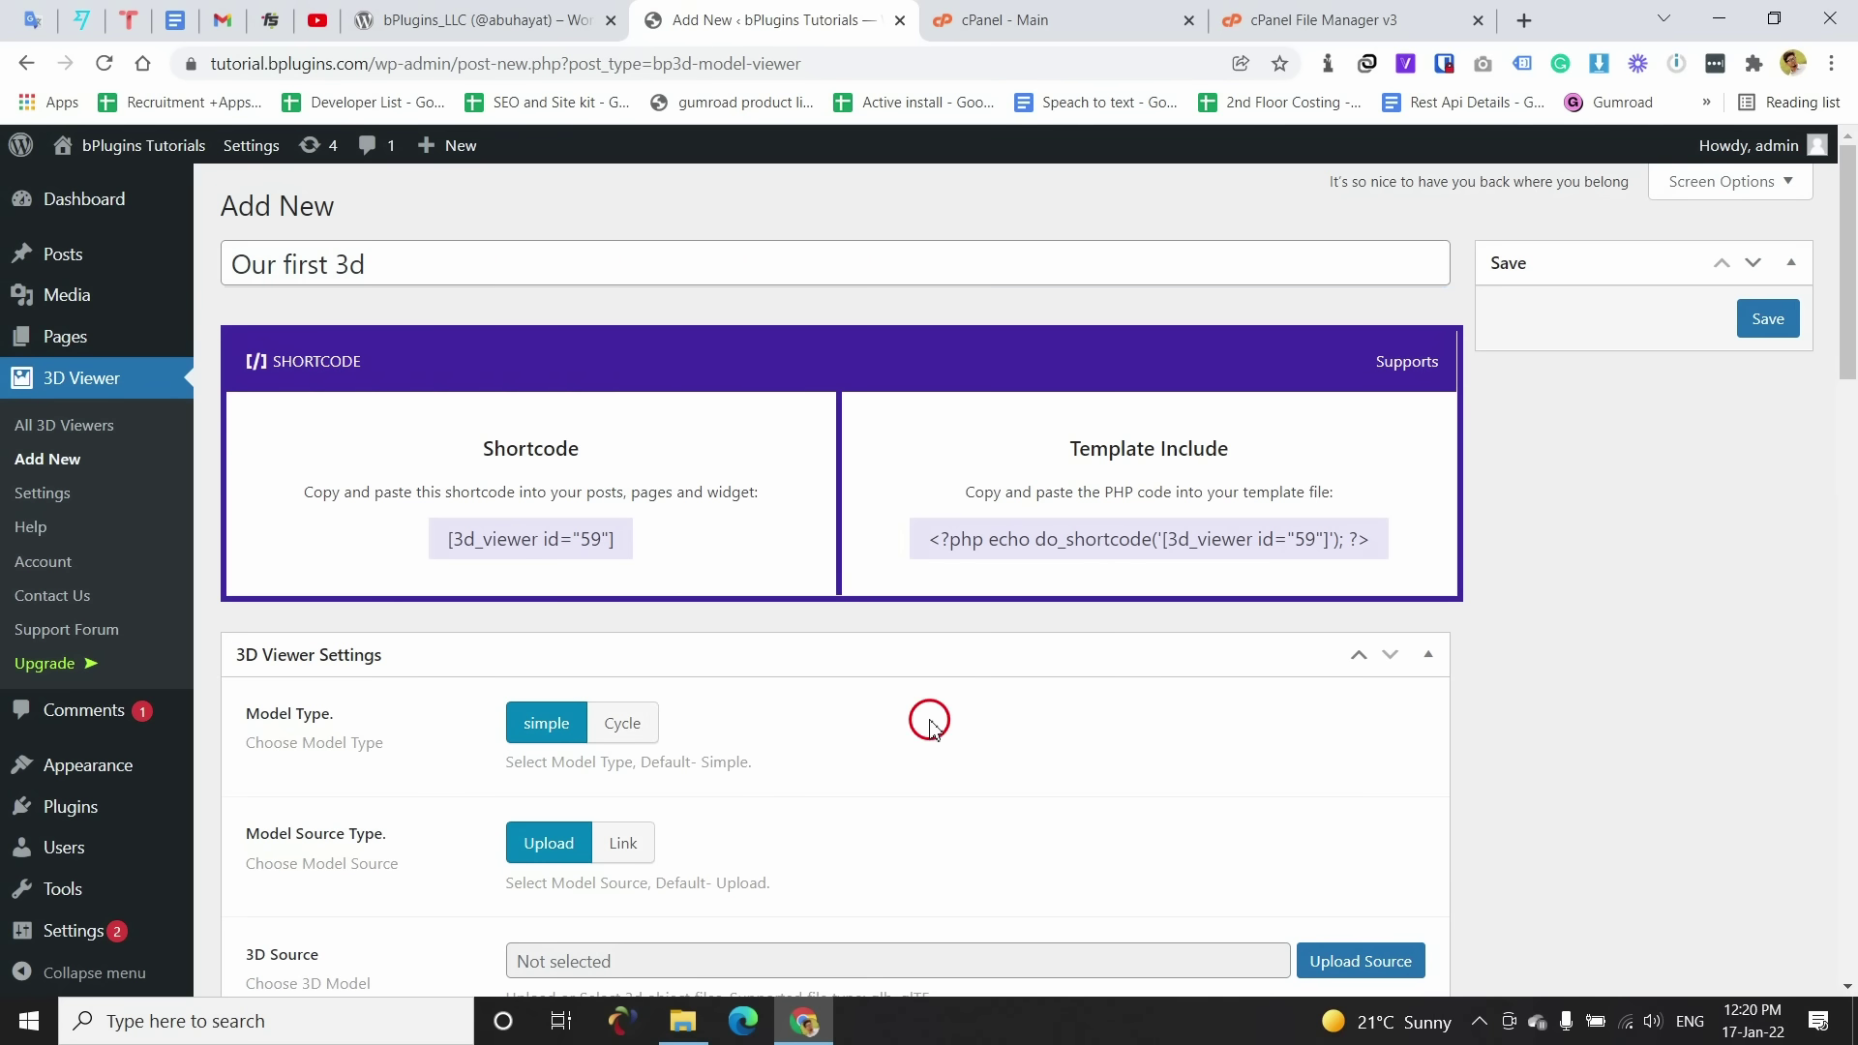
scroll(929, 717, down, 3)
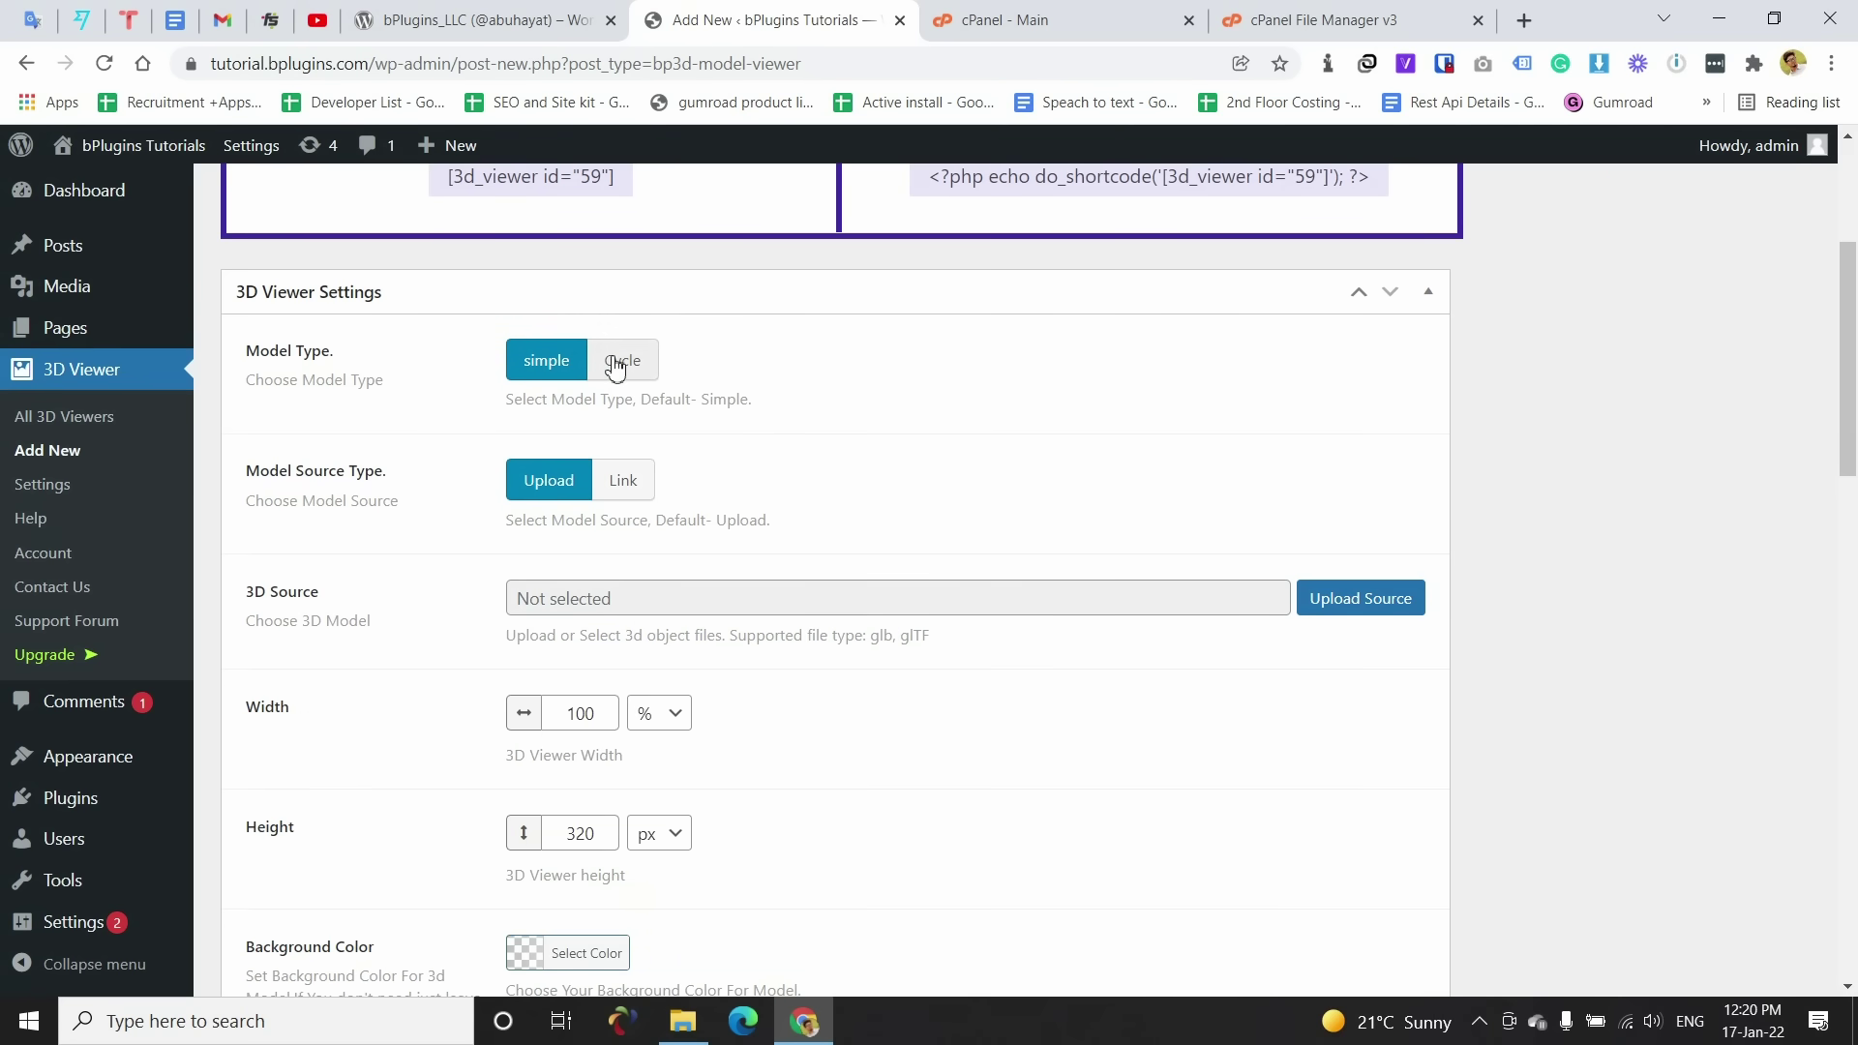
scroll(513, 741, down, 6)
scroll(522, 745, up, 6)
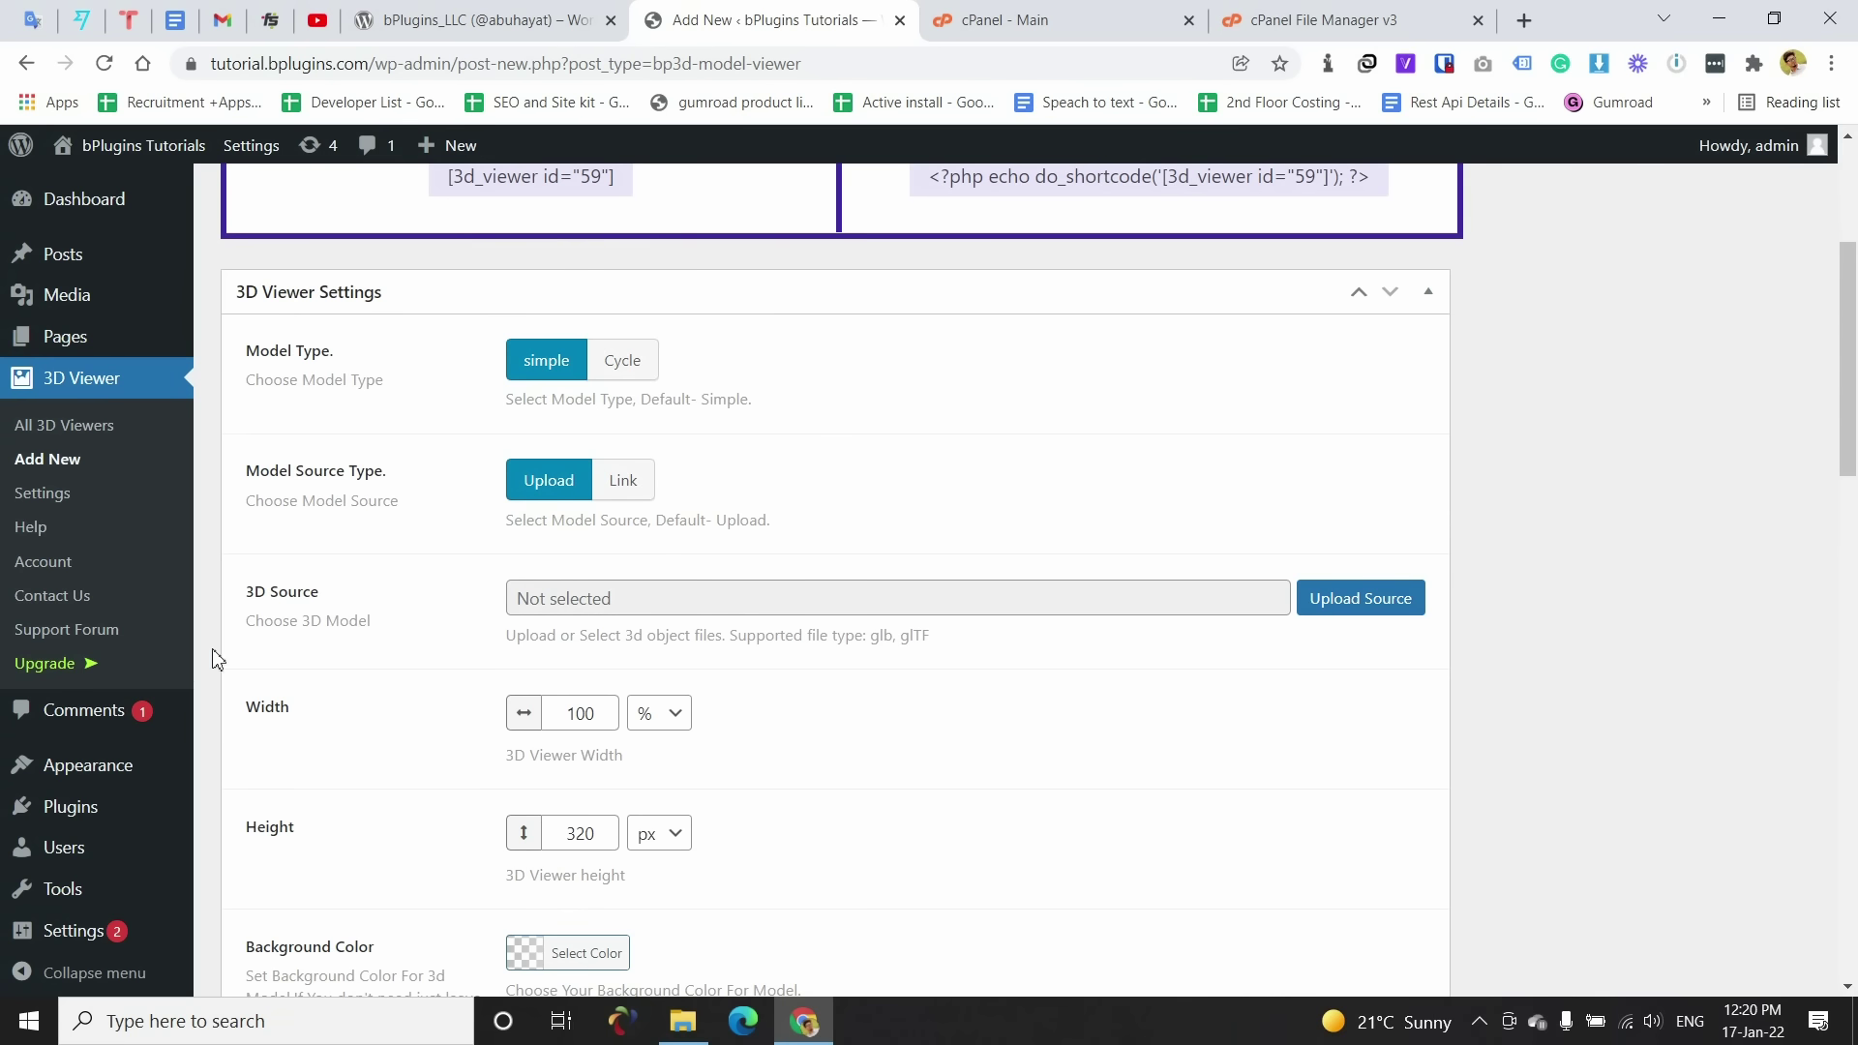
click(611, 598)
click(1338, 608)
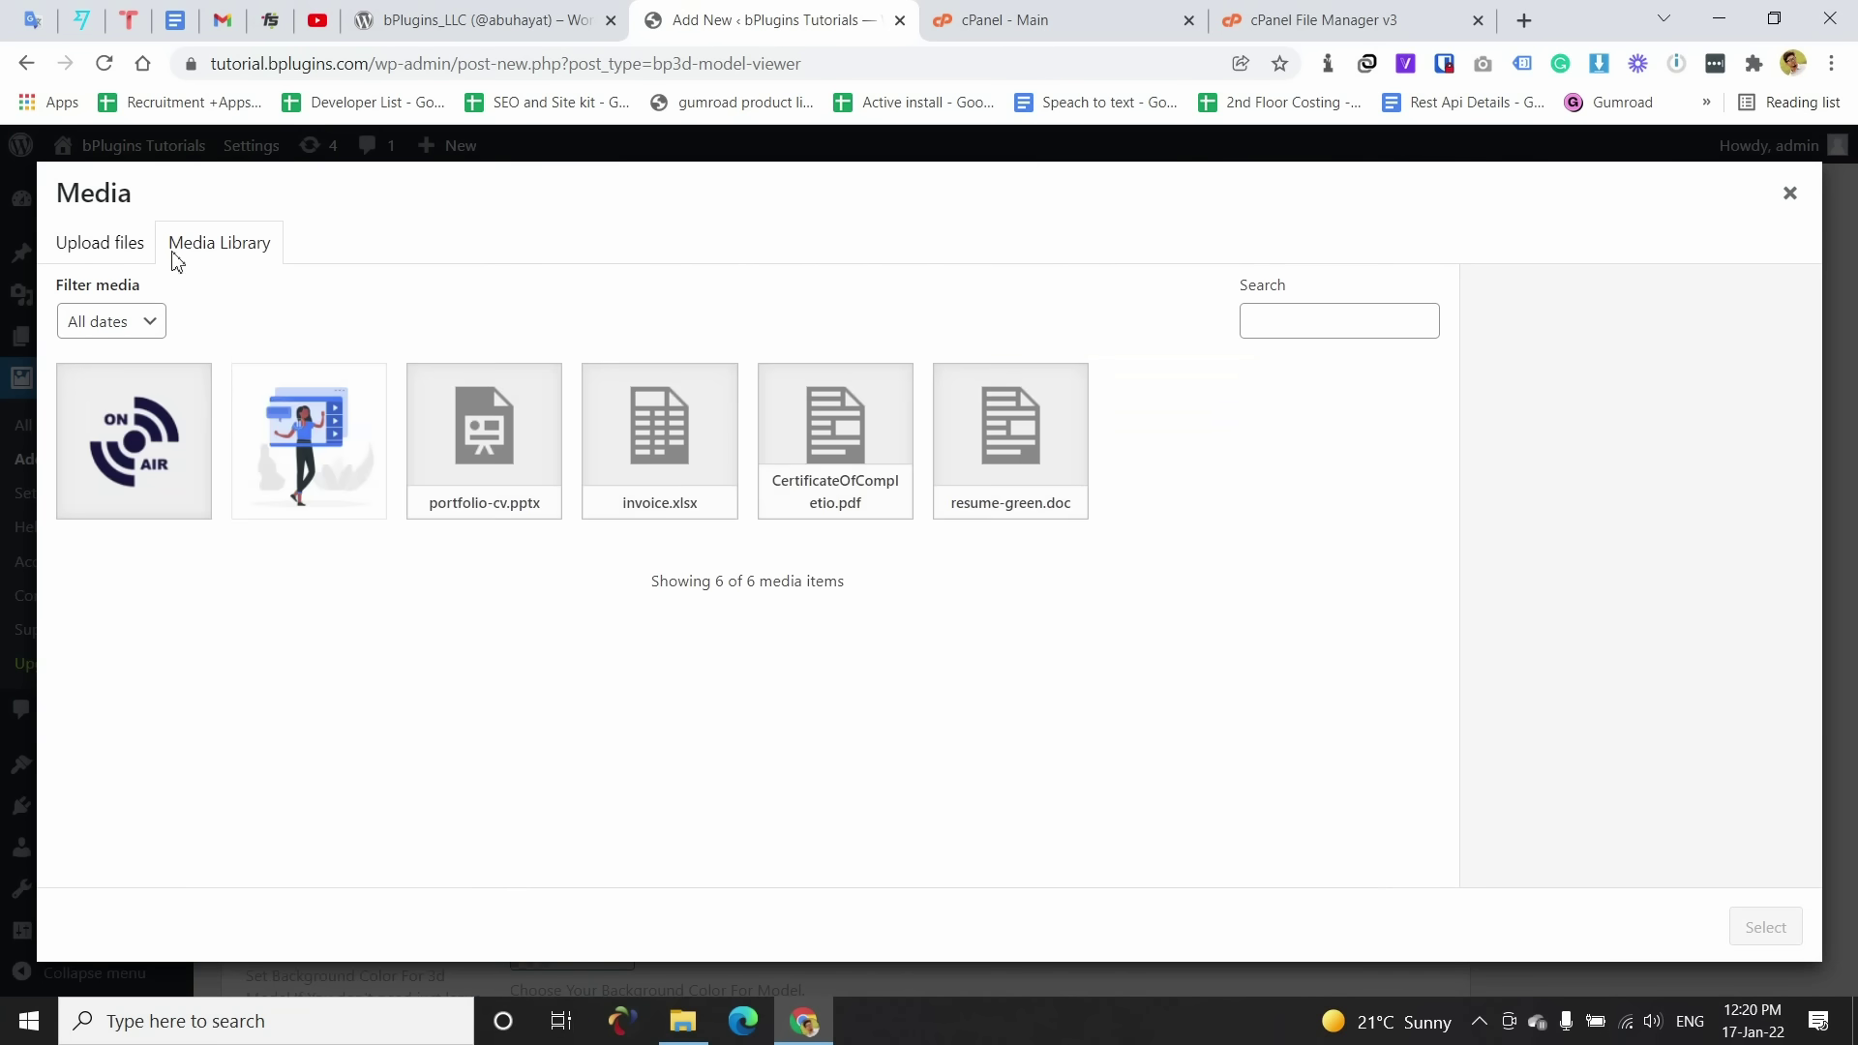
Step: Upload shishkebab.glb from the Desktop's '3d files' folder to the media library
click(91, 246)
click(914, 581)
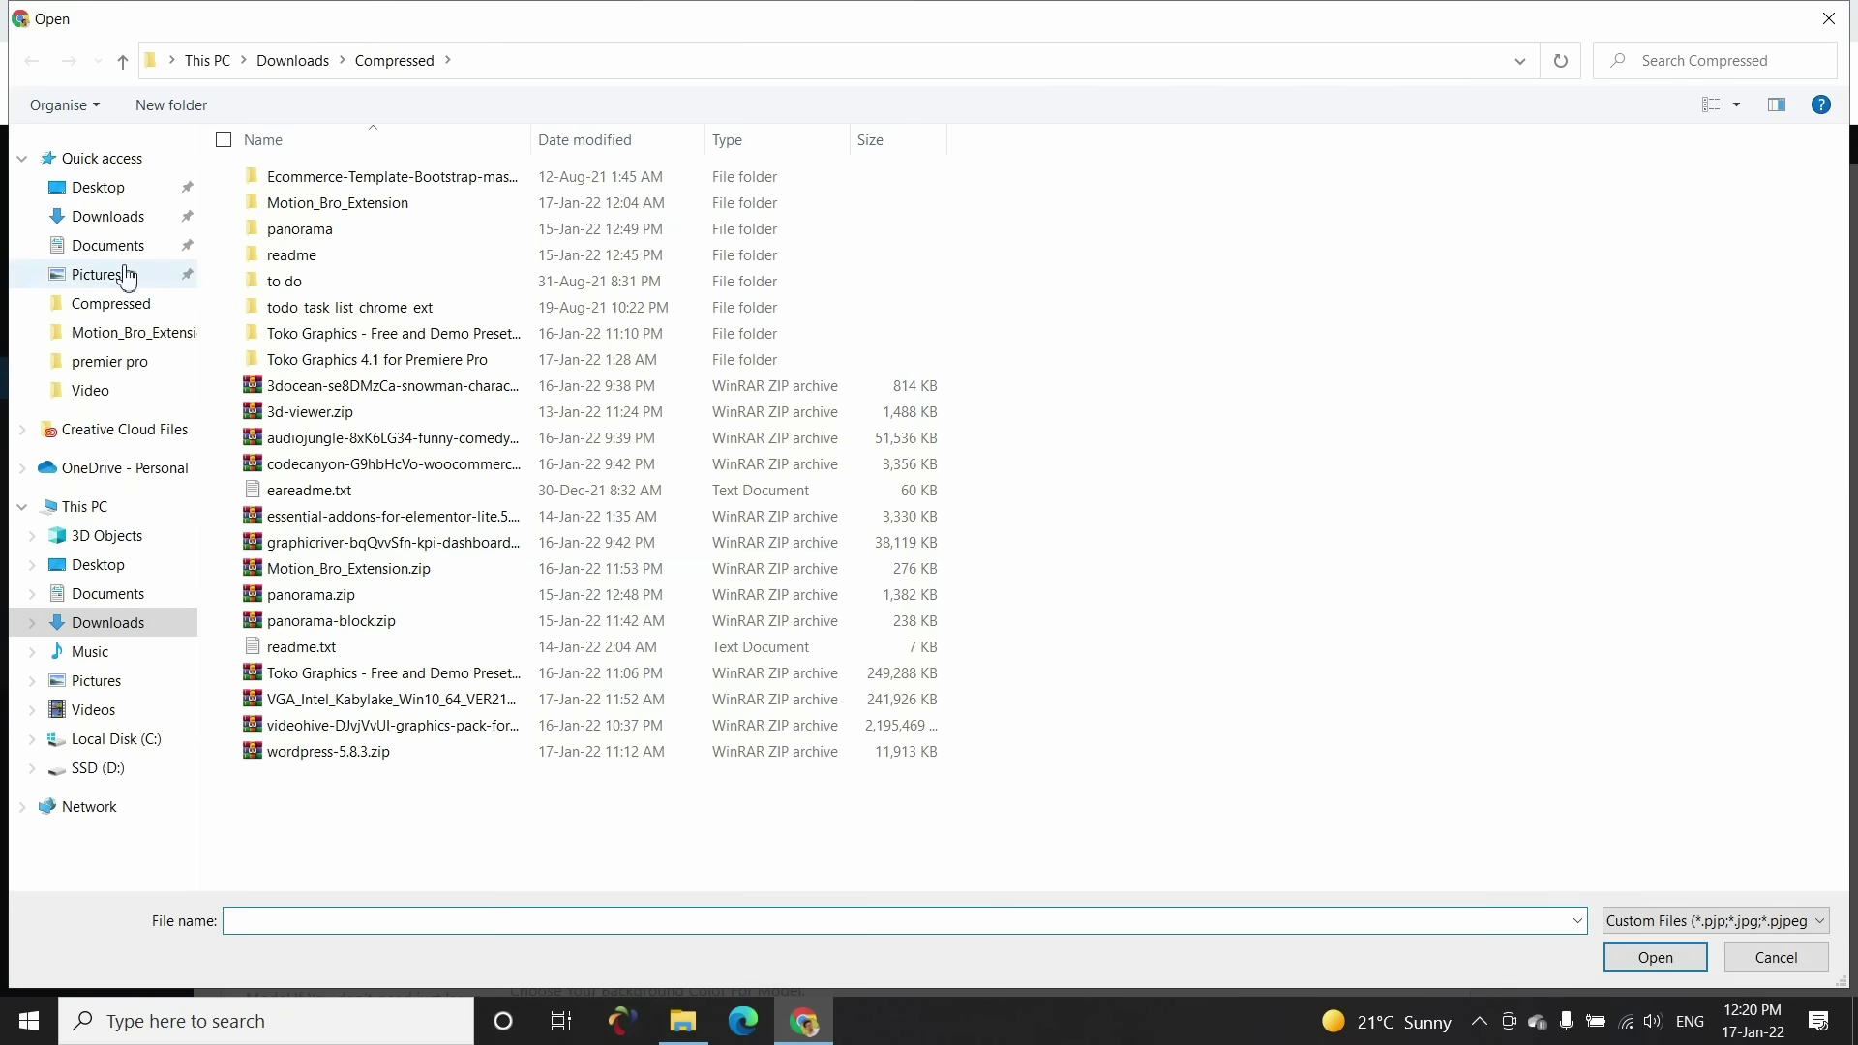
click(87, 195)
click(317, 916)
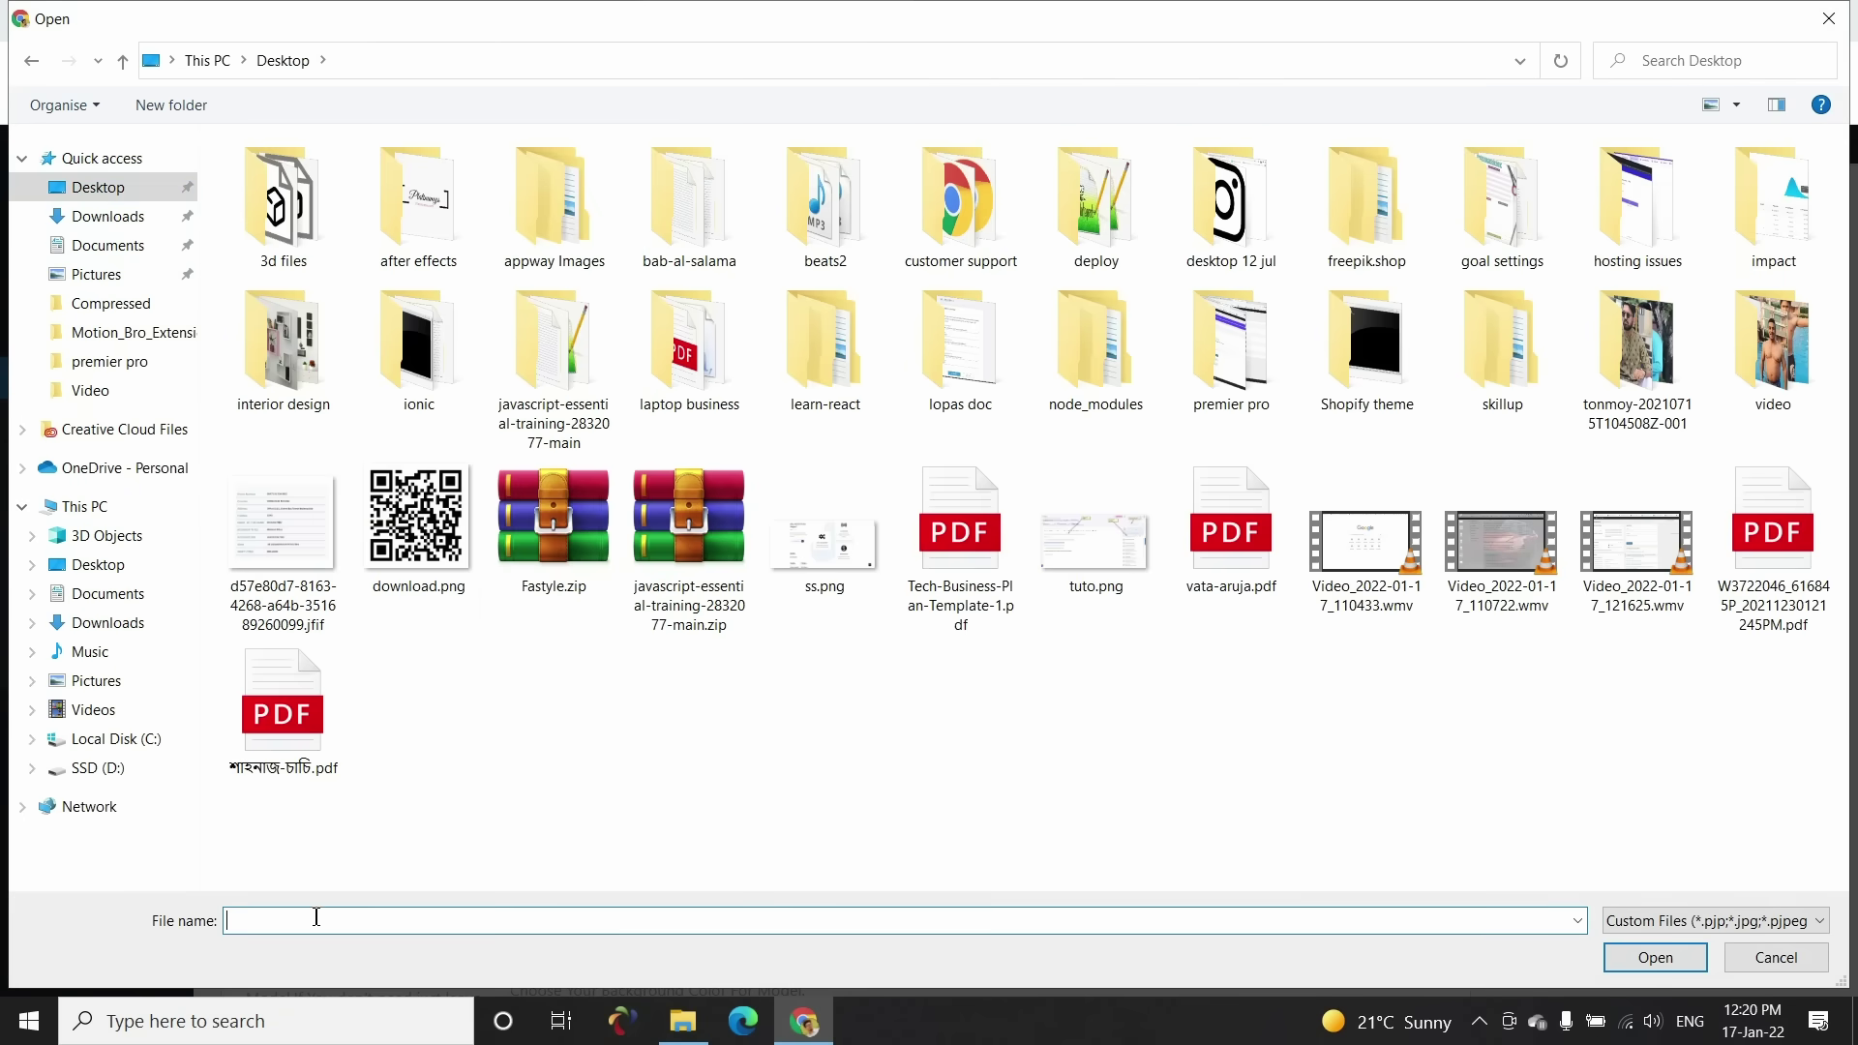
text(3d files)
key(Return)
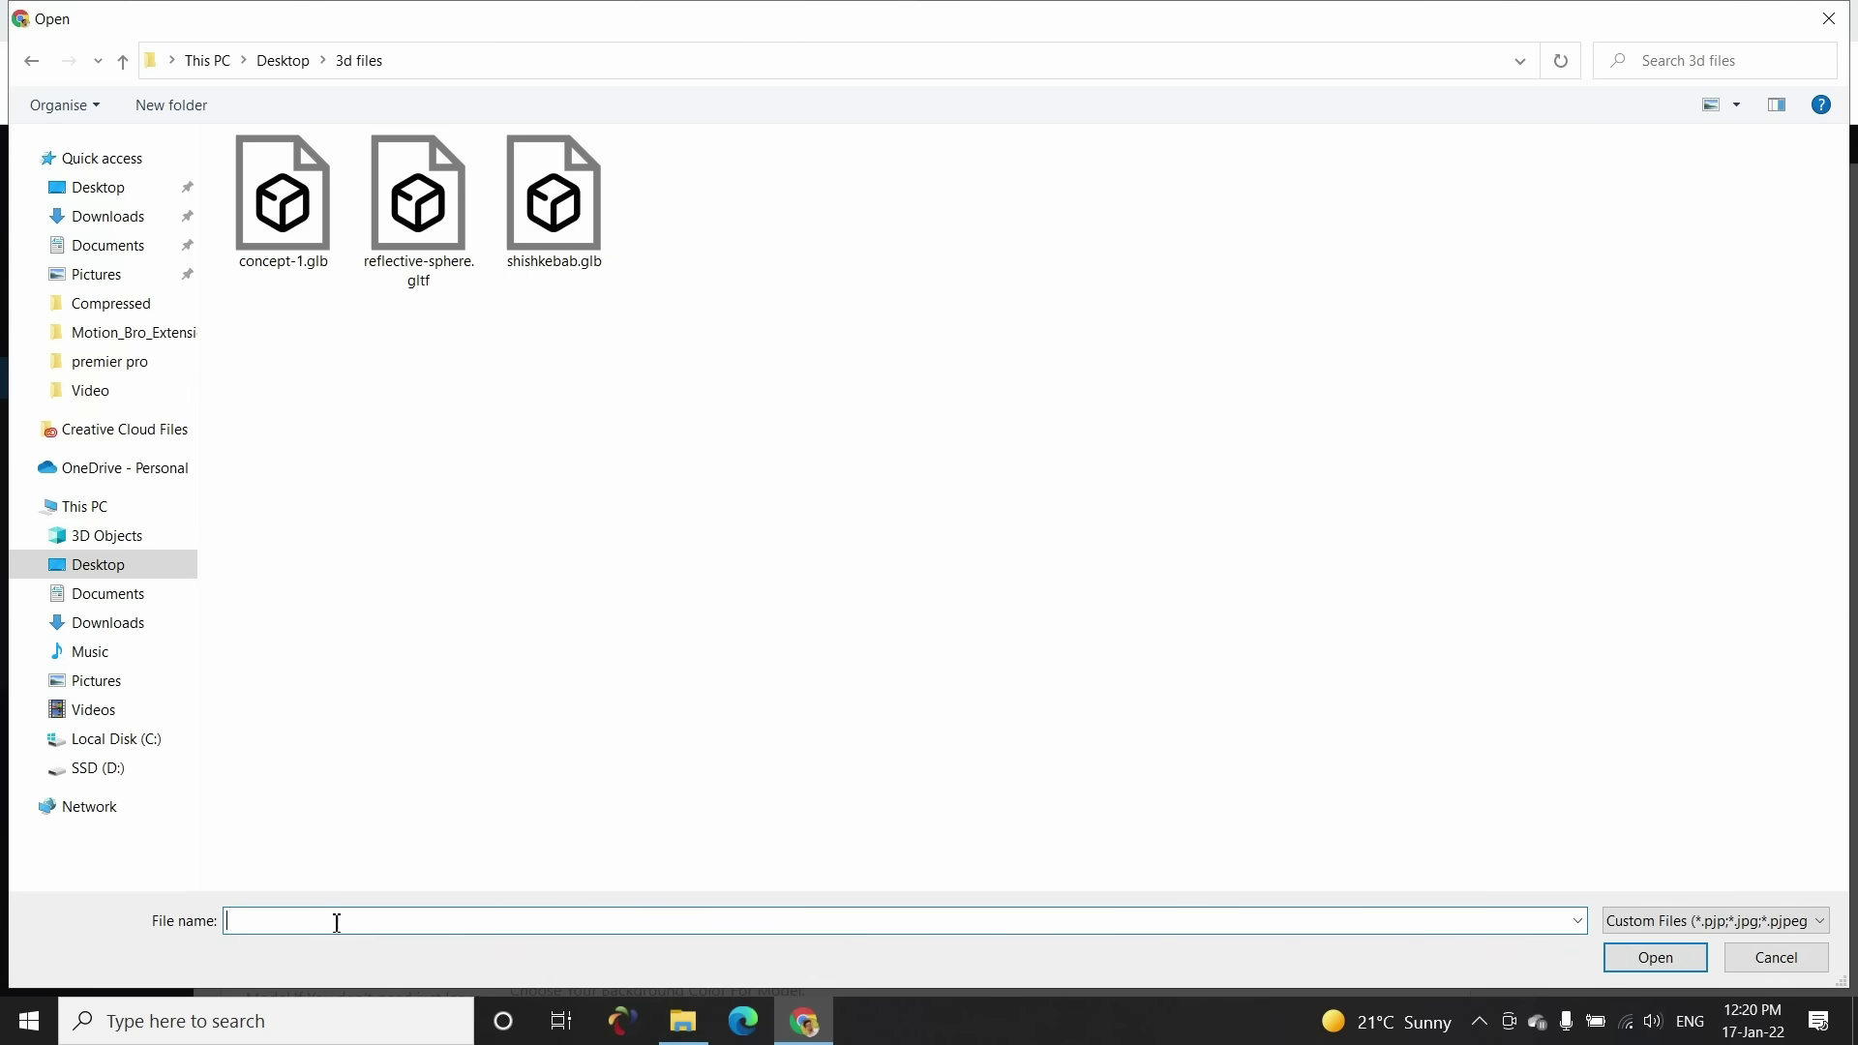
double_click(548, 205)
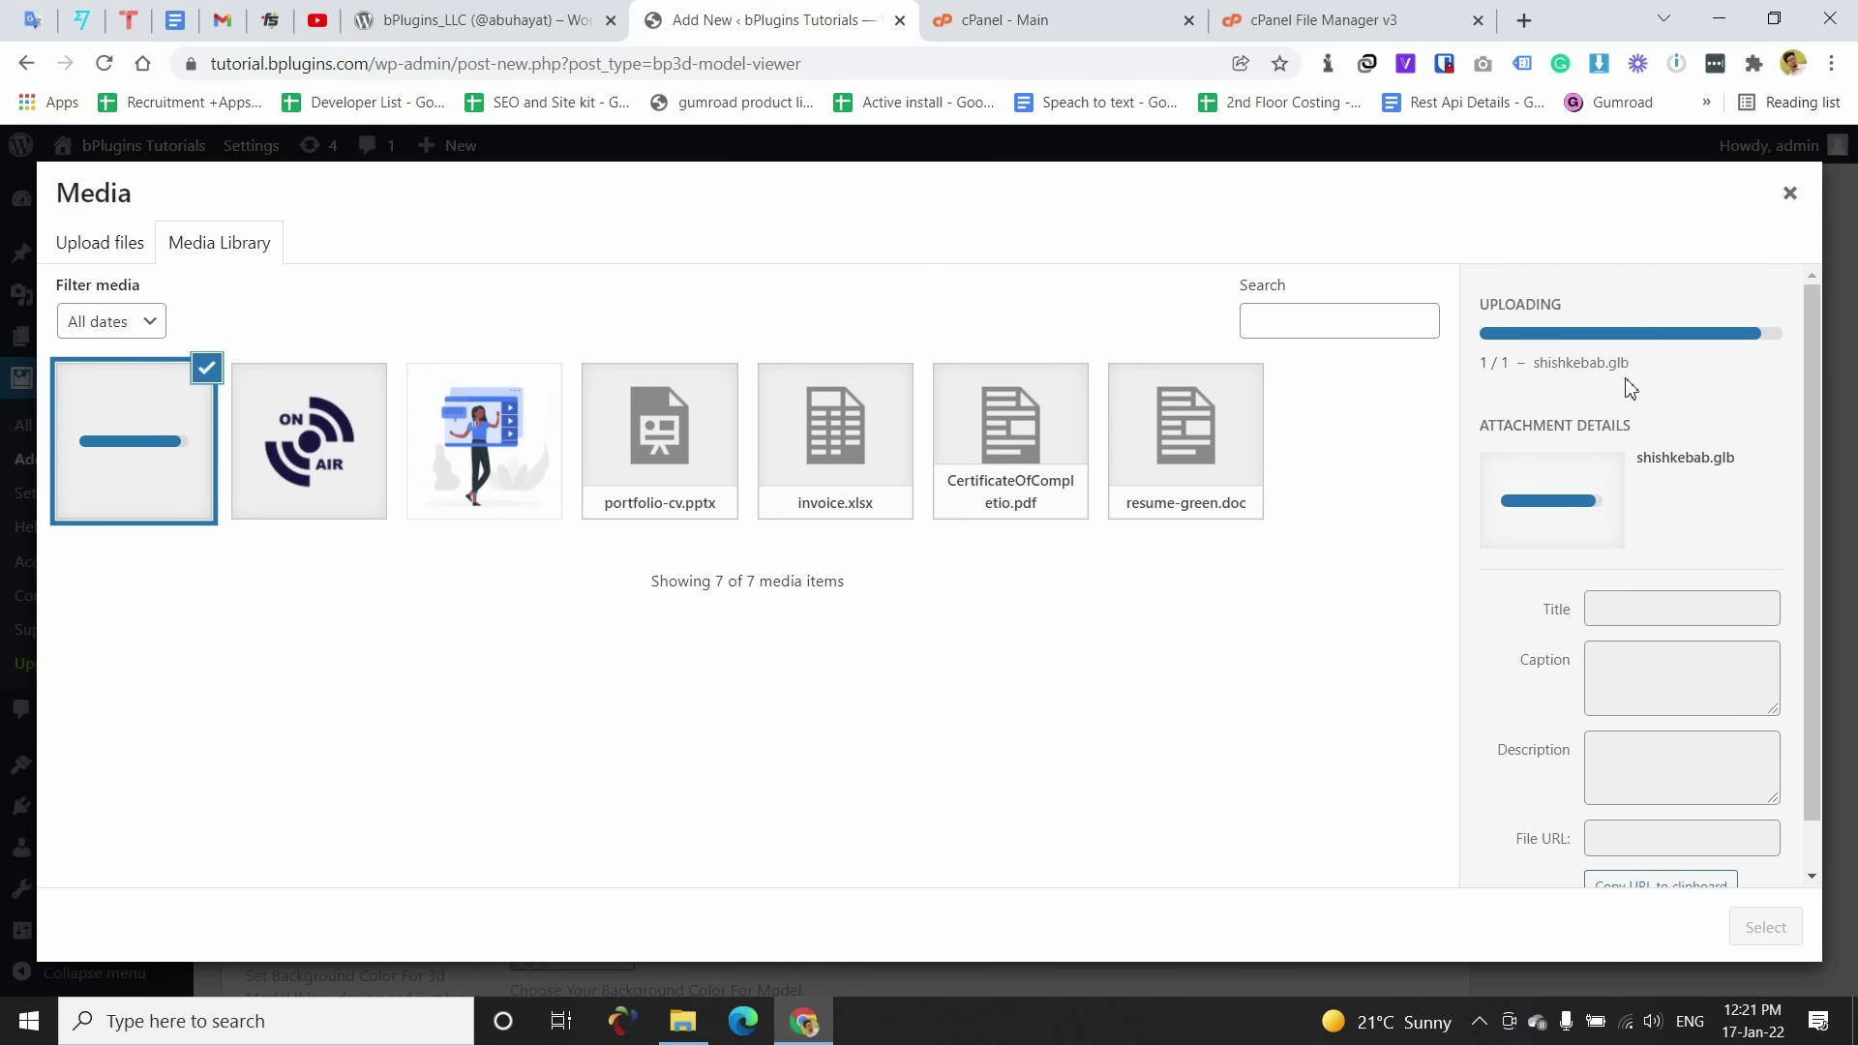
Step: Use the uploaded shishkebab.glb as the viewer's 3D source
click(1763, 927)
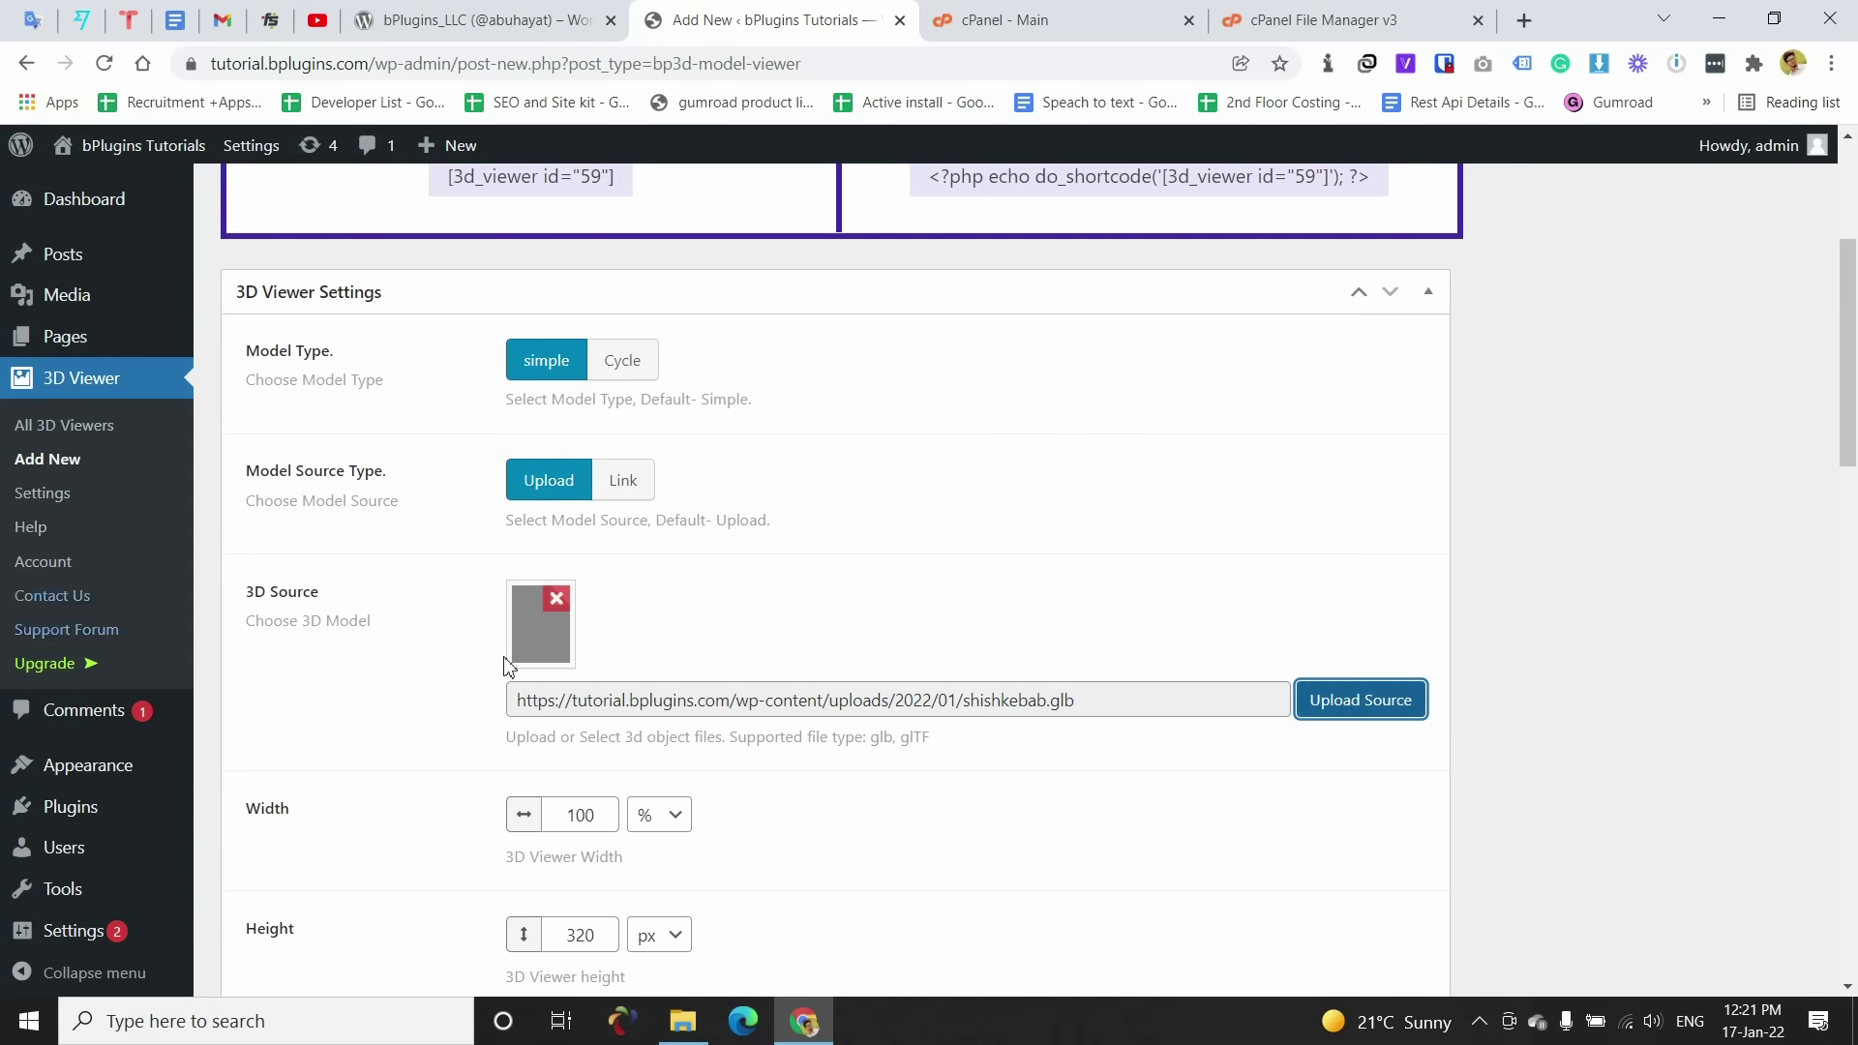
scroll(585, 672, up, 4)
scroll(590, 714, down, 6)
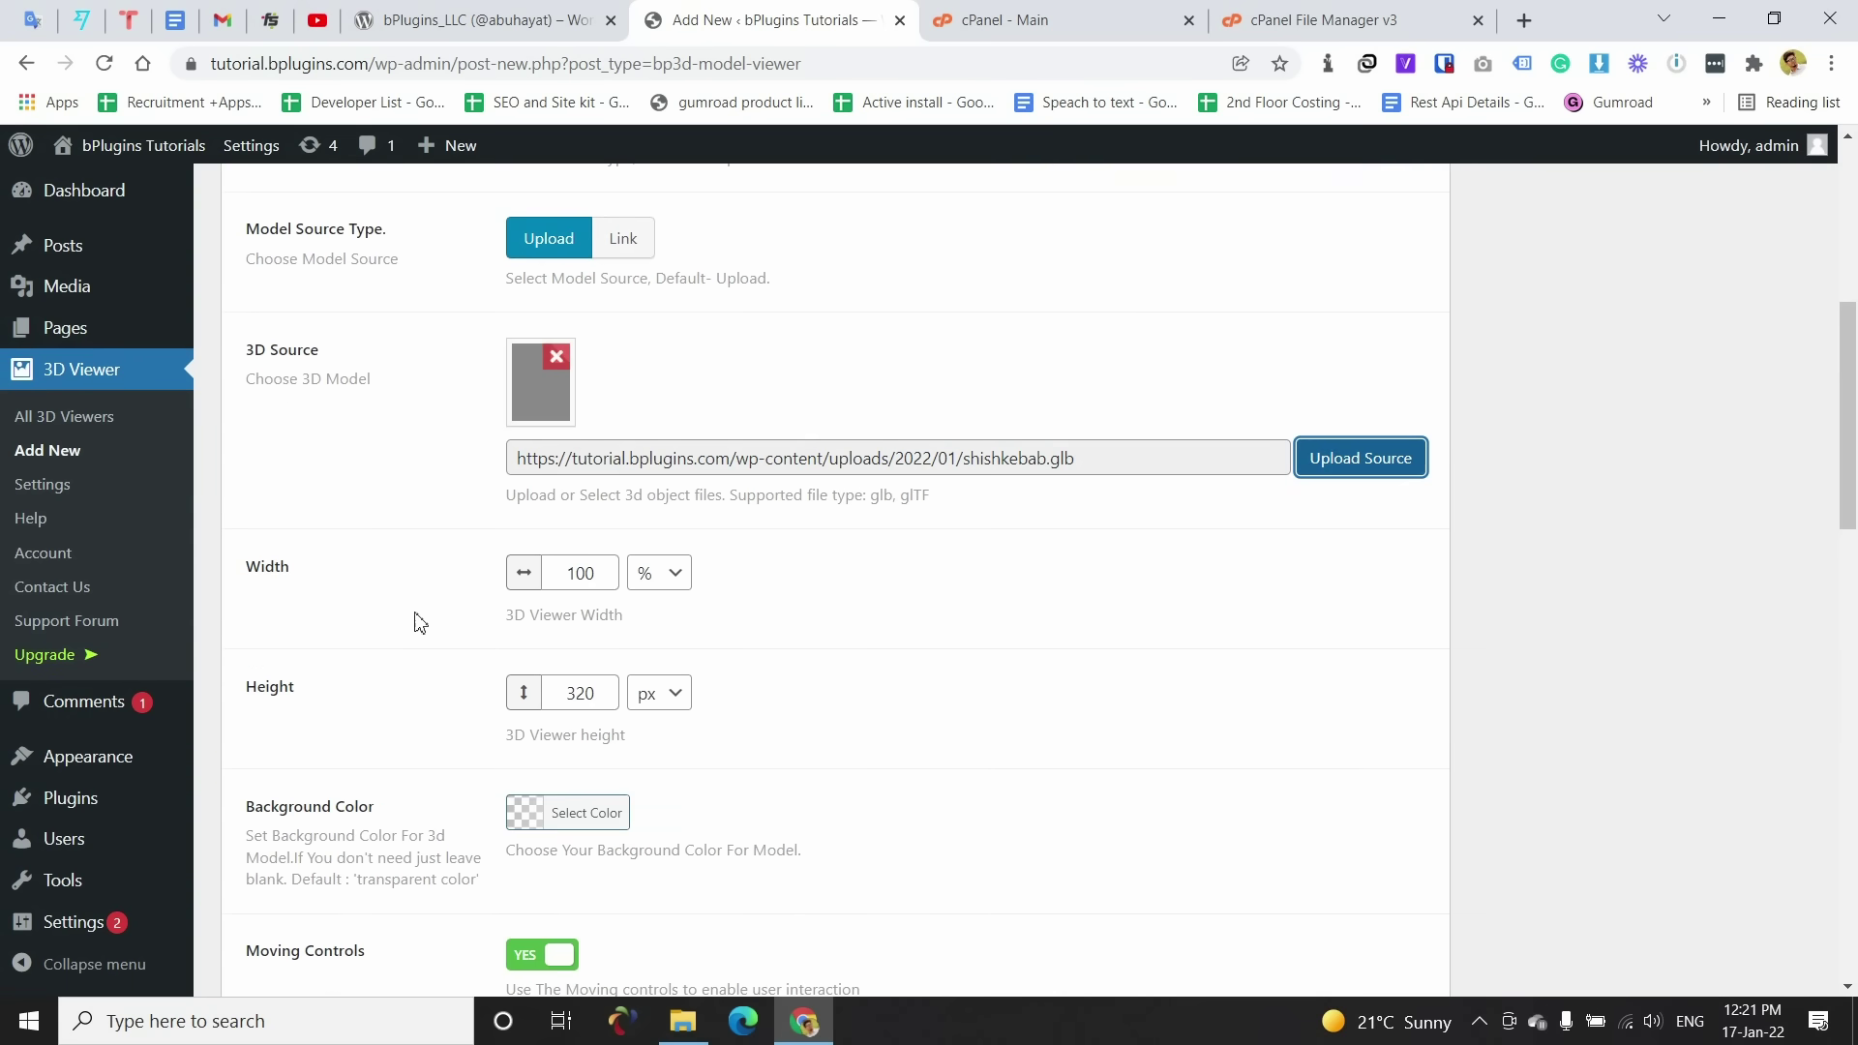
scroll(419, 622, down, 2)
scroll(542, 542, up, 1)
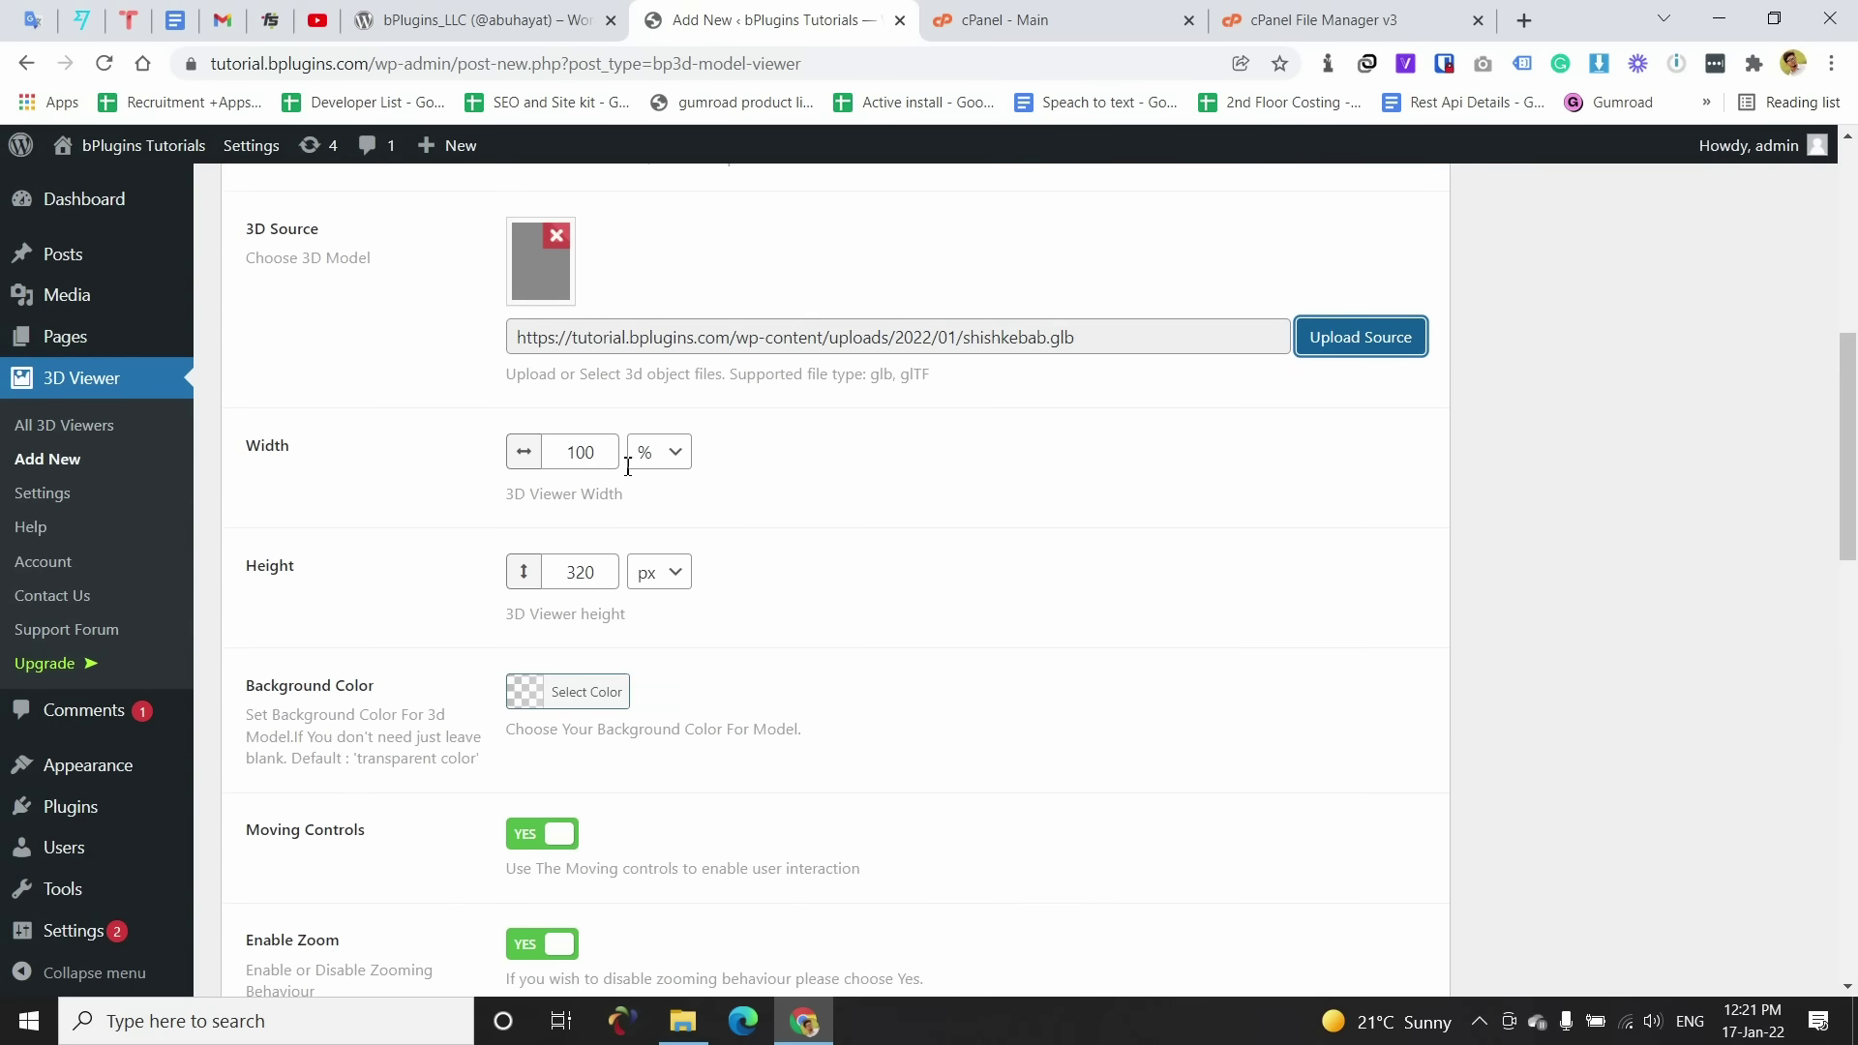
Step: Change the viewer height from 320 to 500 px
double_click(567, 576)
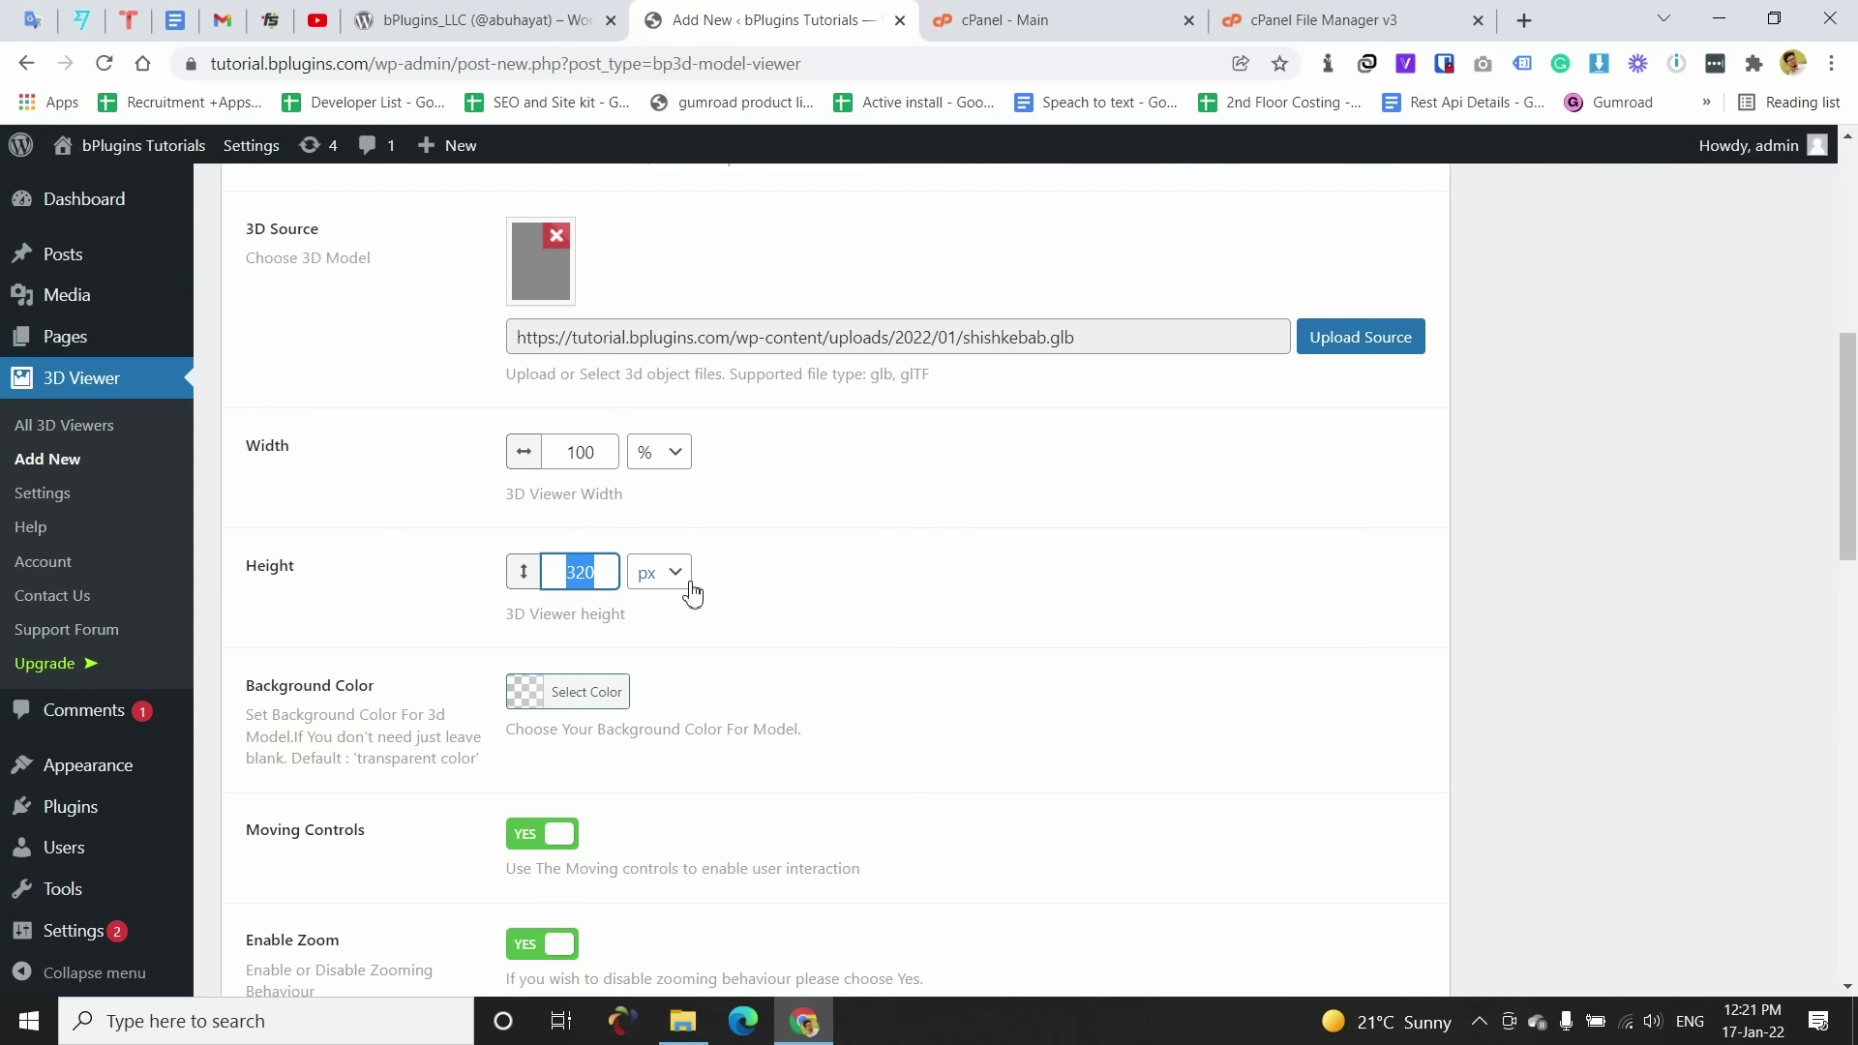
text(500)
click(813, 474)
scroll(257, 750, down, 1)
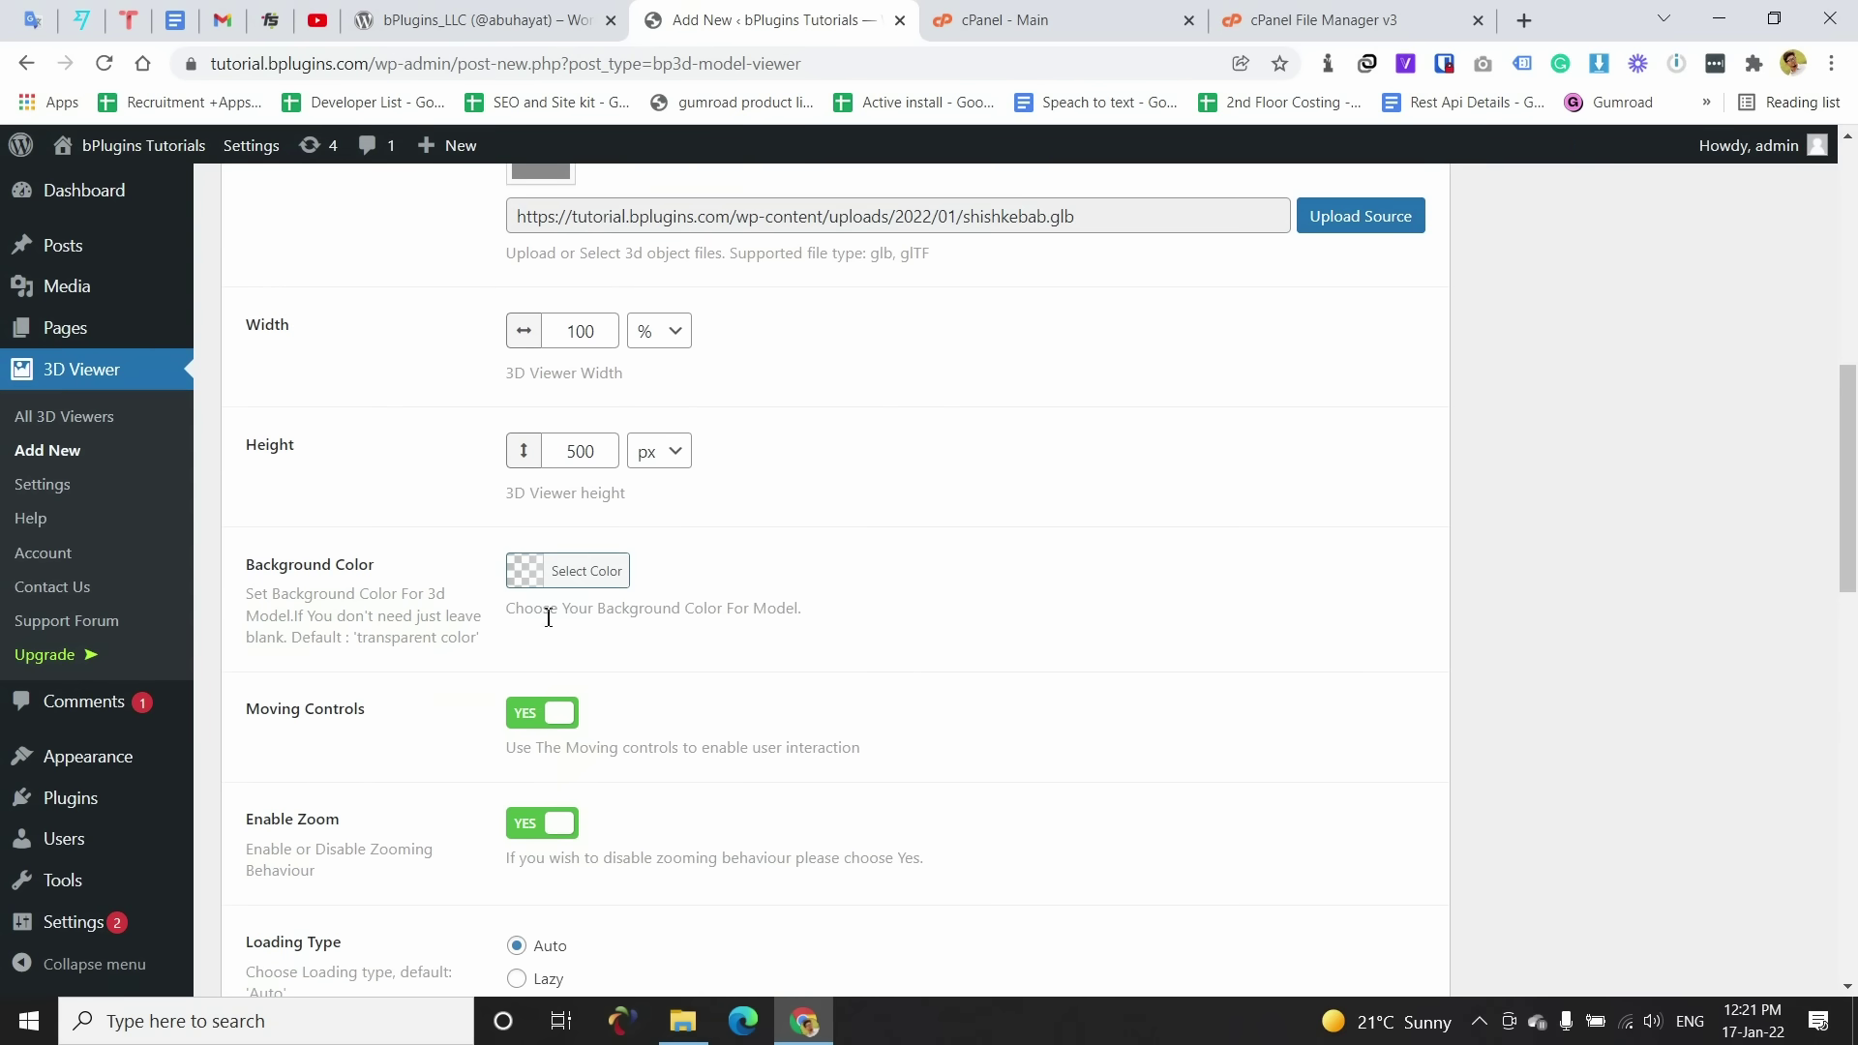
Step: Give the viewer a light grey #ededed background colour
click(578, 579)
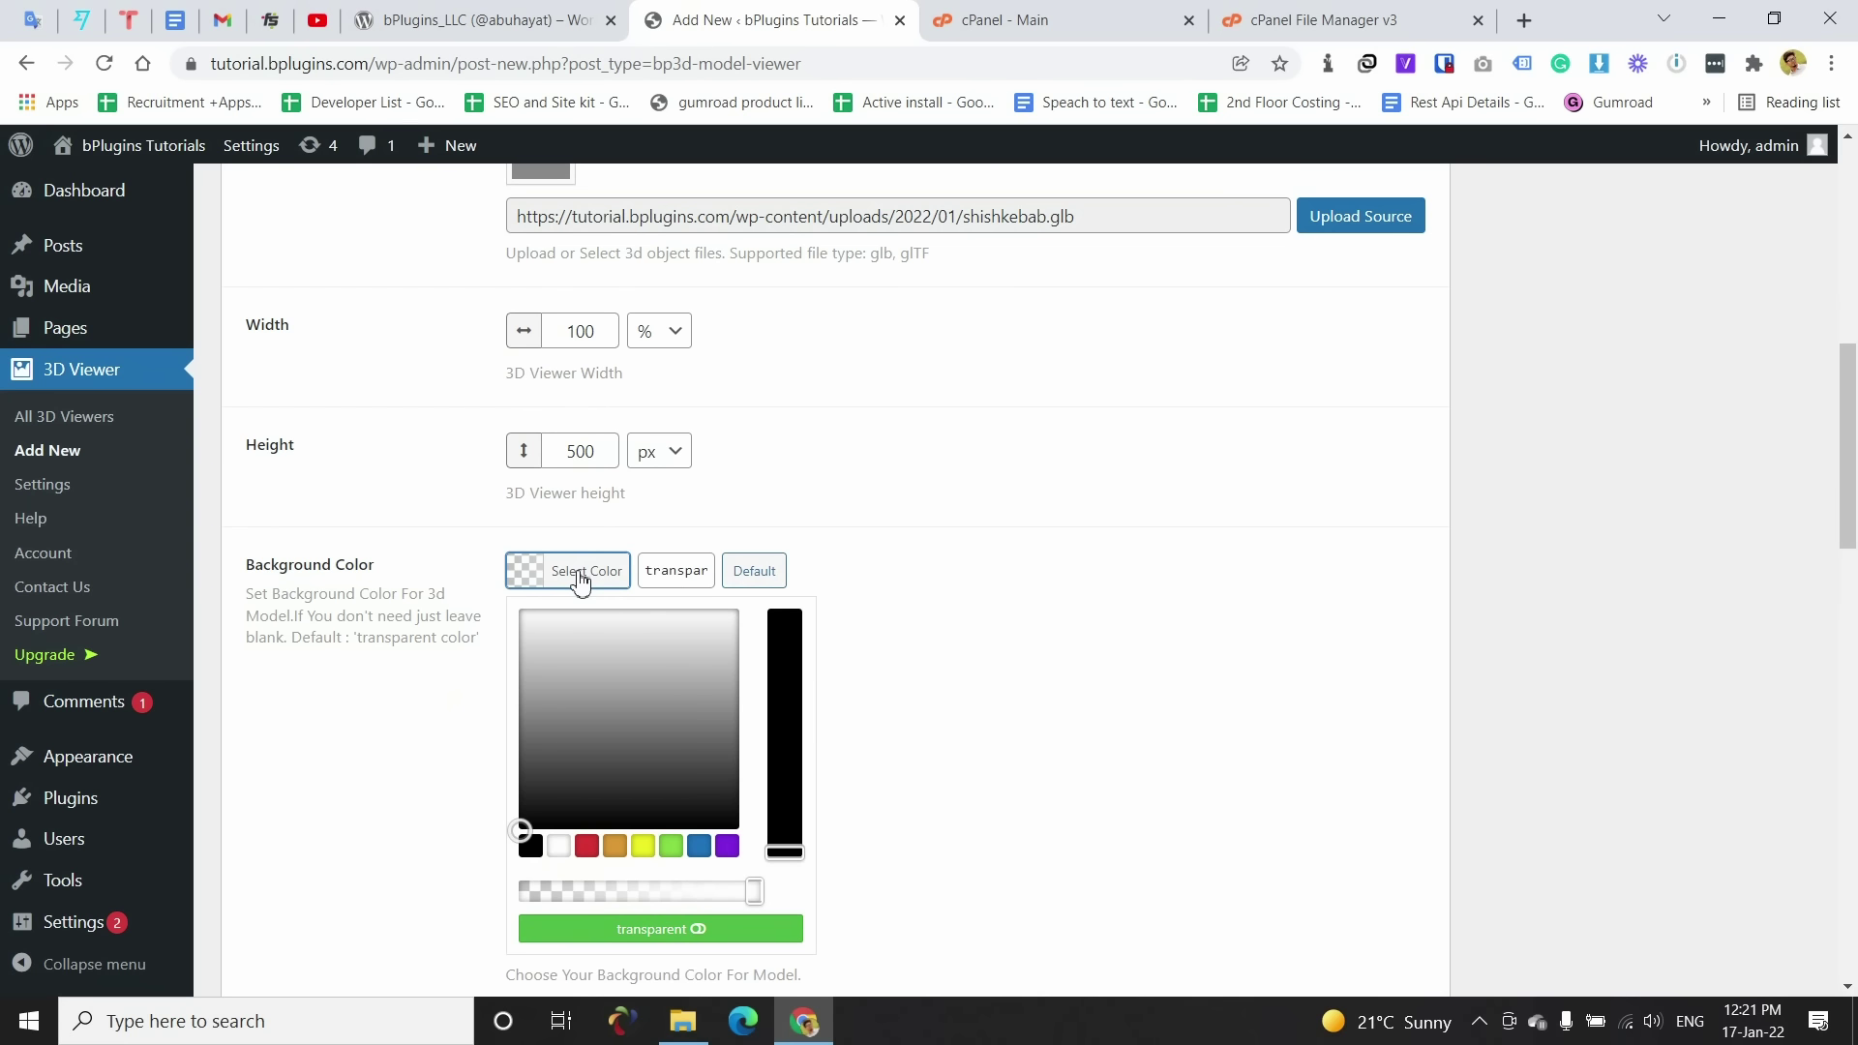
click(713, 625)
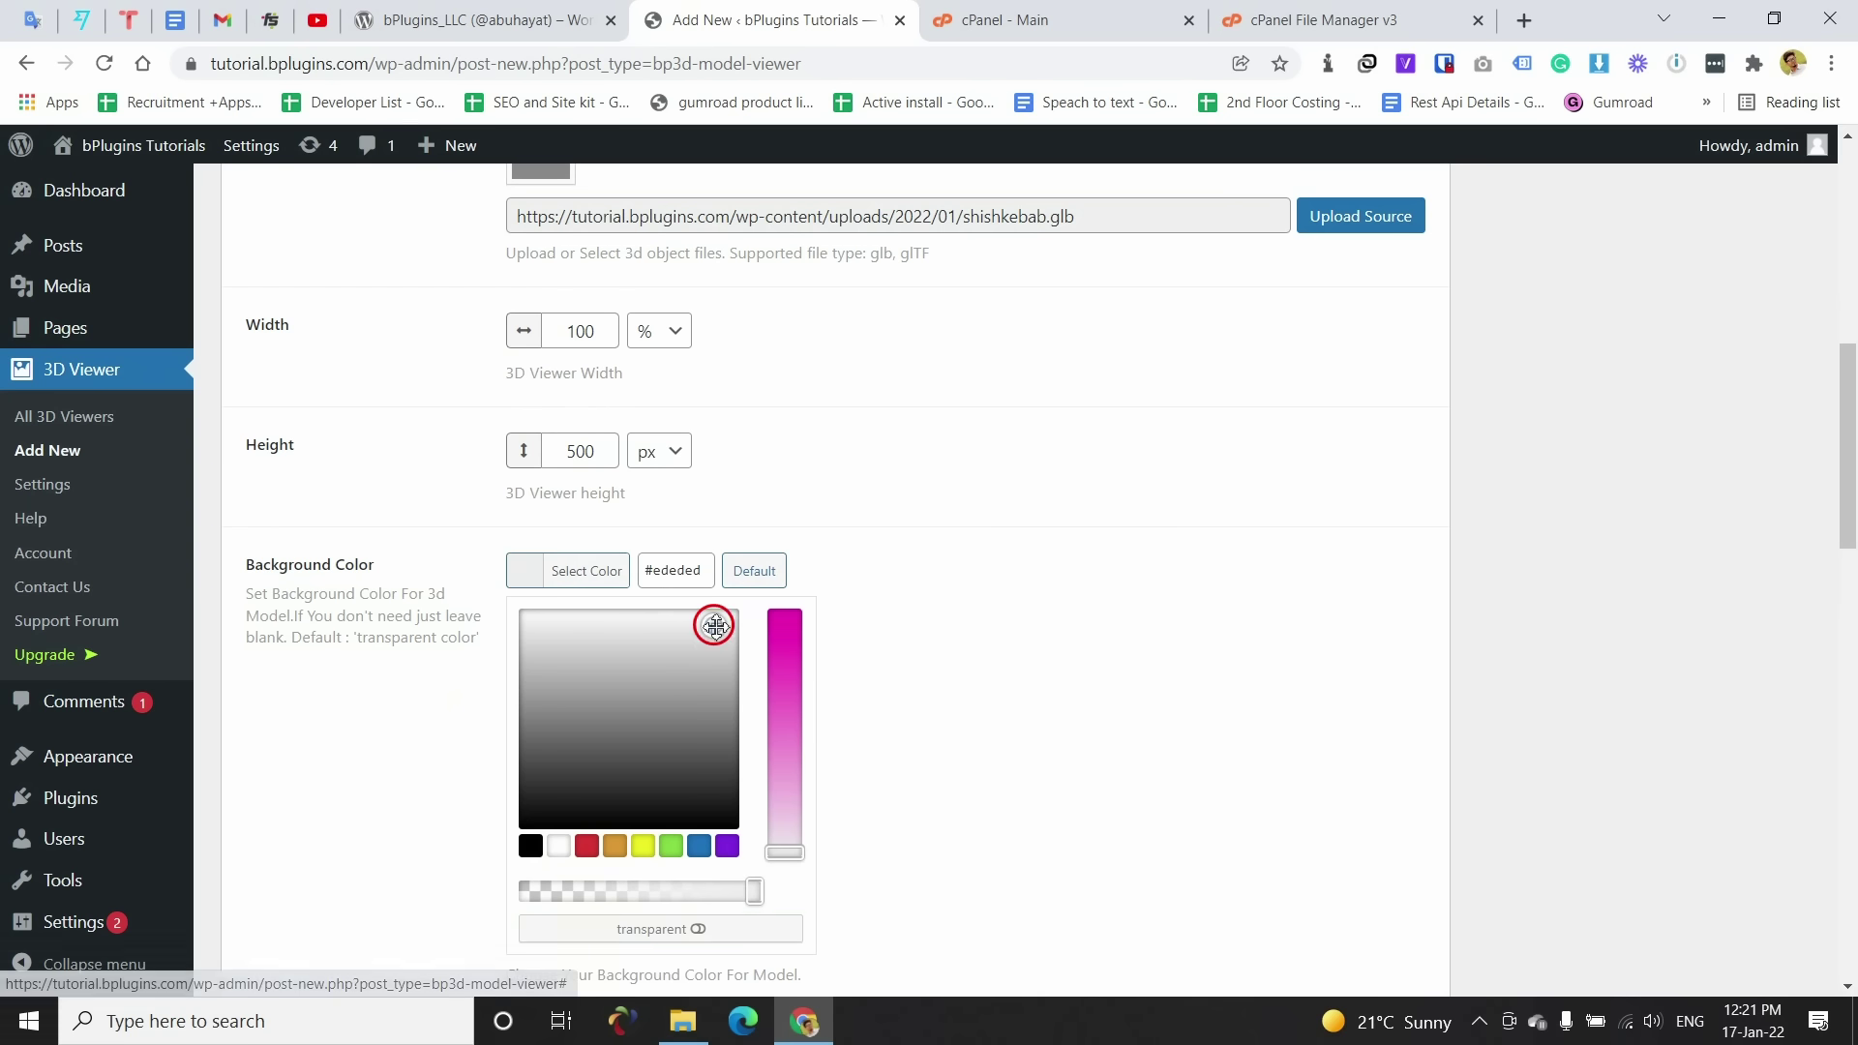
click(1082, 644)
scroll(467, 689, down, 2)
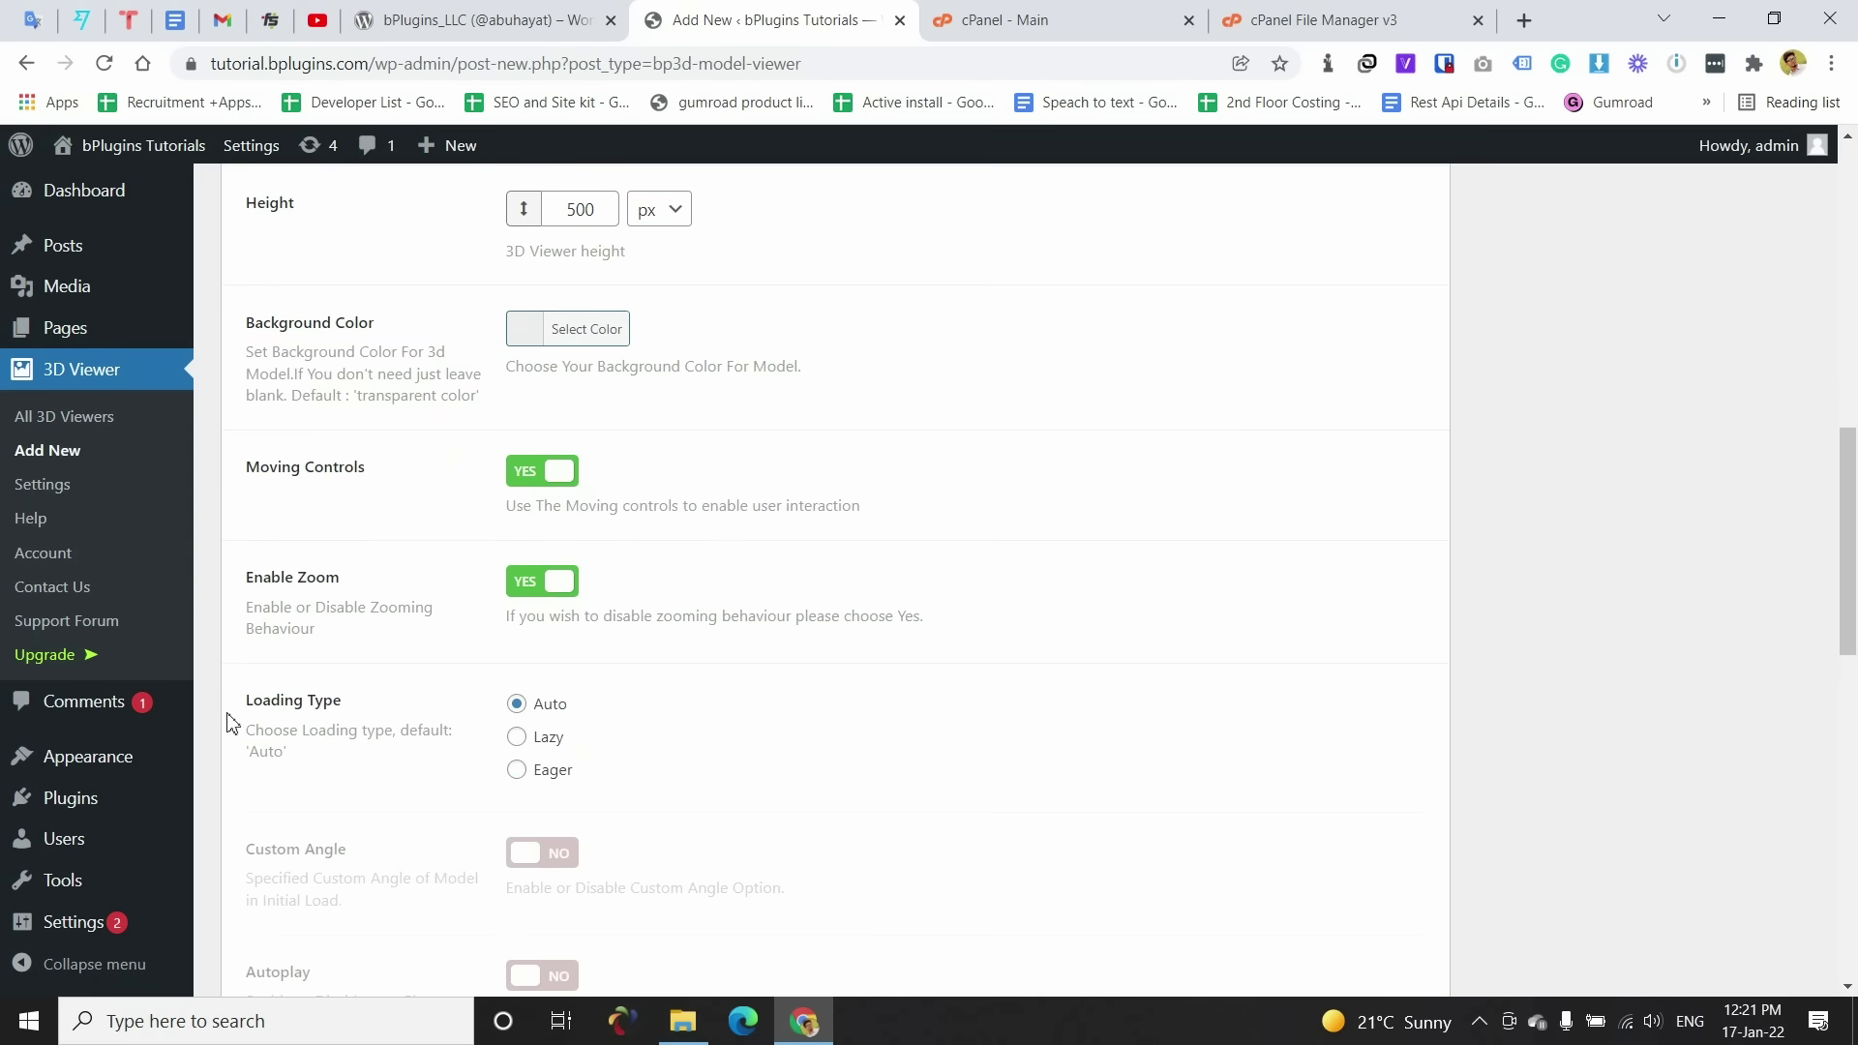
scroll(403, 775, down, 8)
scroll(403, 775, up, 20)
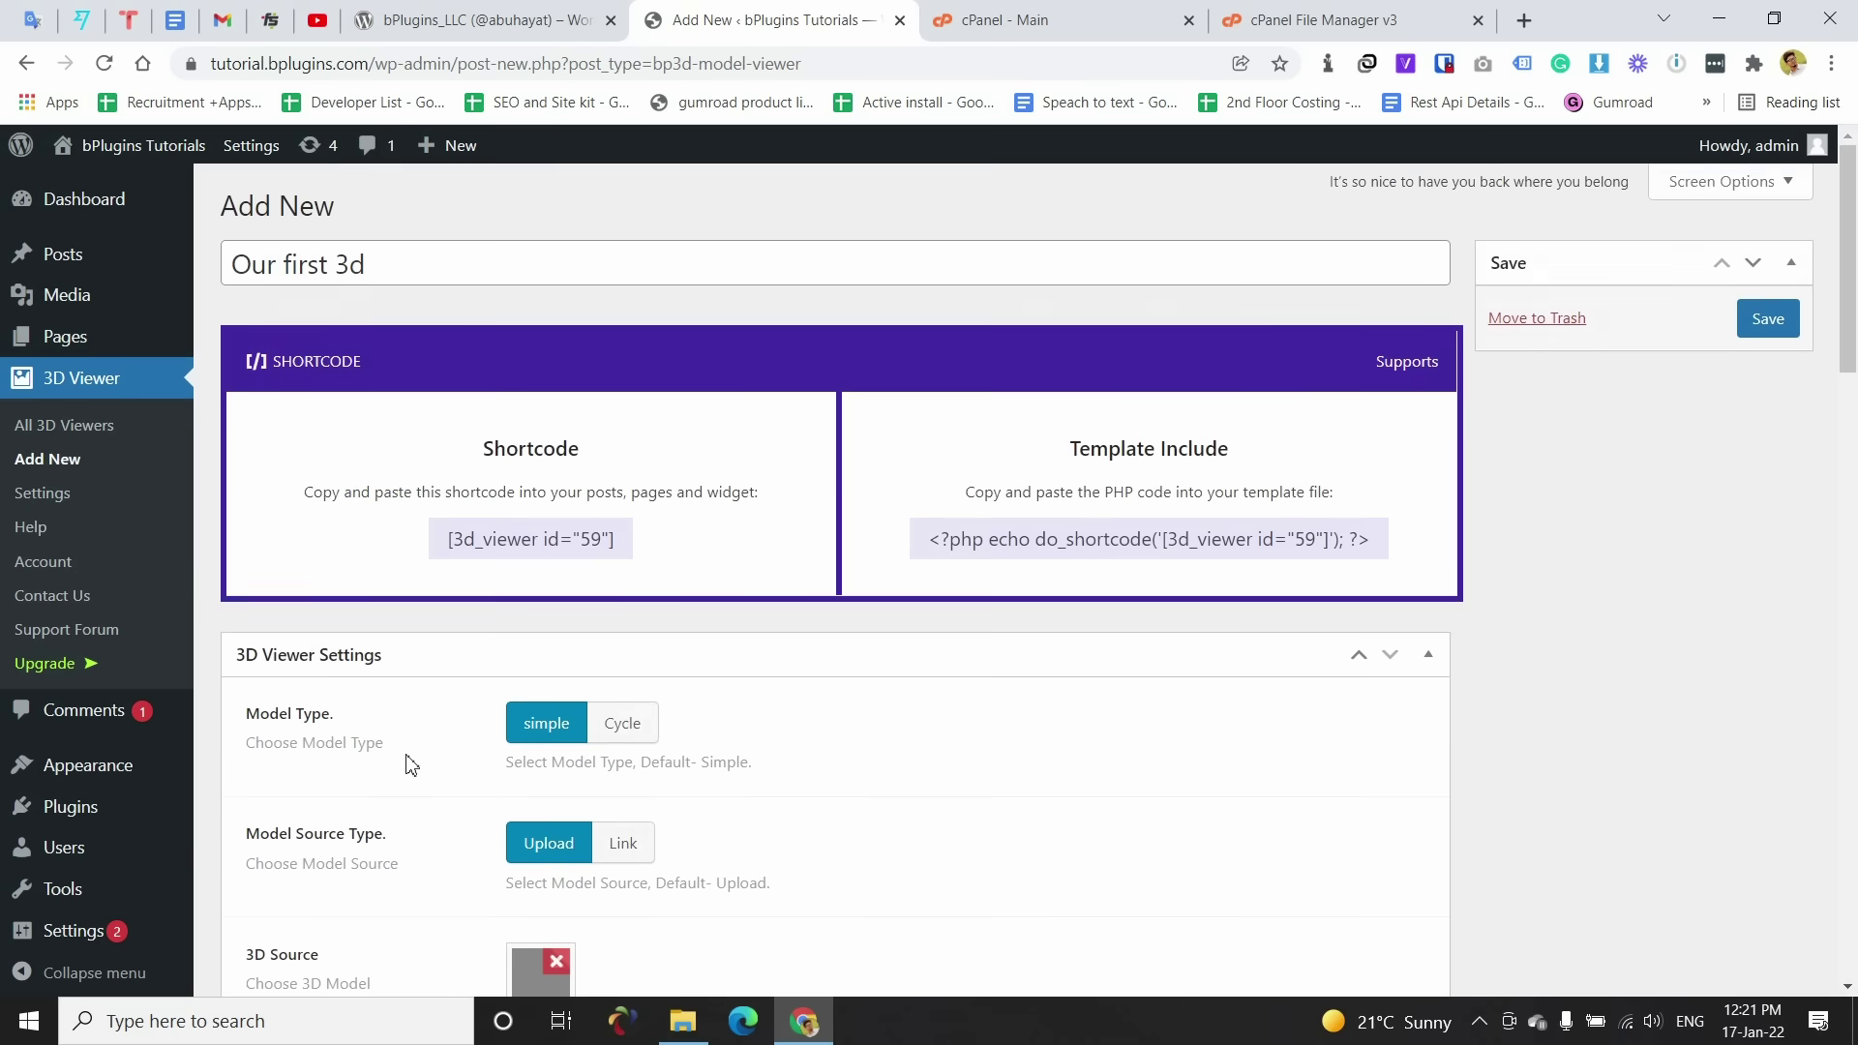
scroll(409, 784, down, 10)
scroll(408, 803, up, 9)
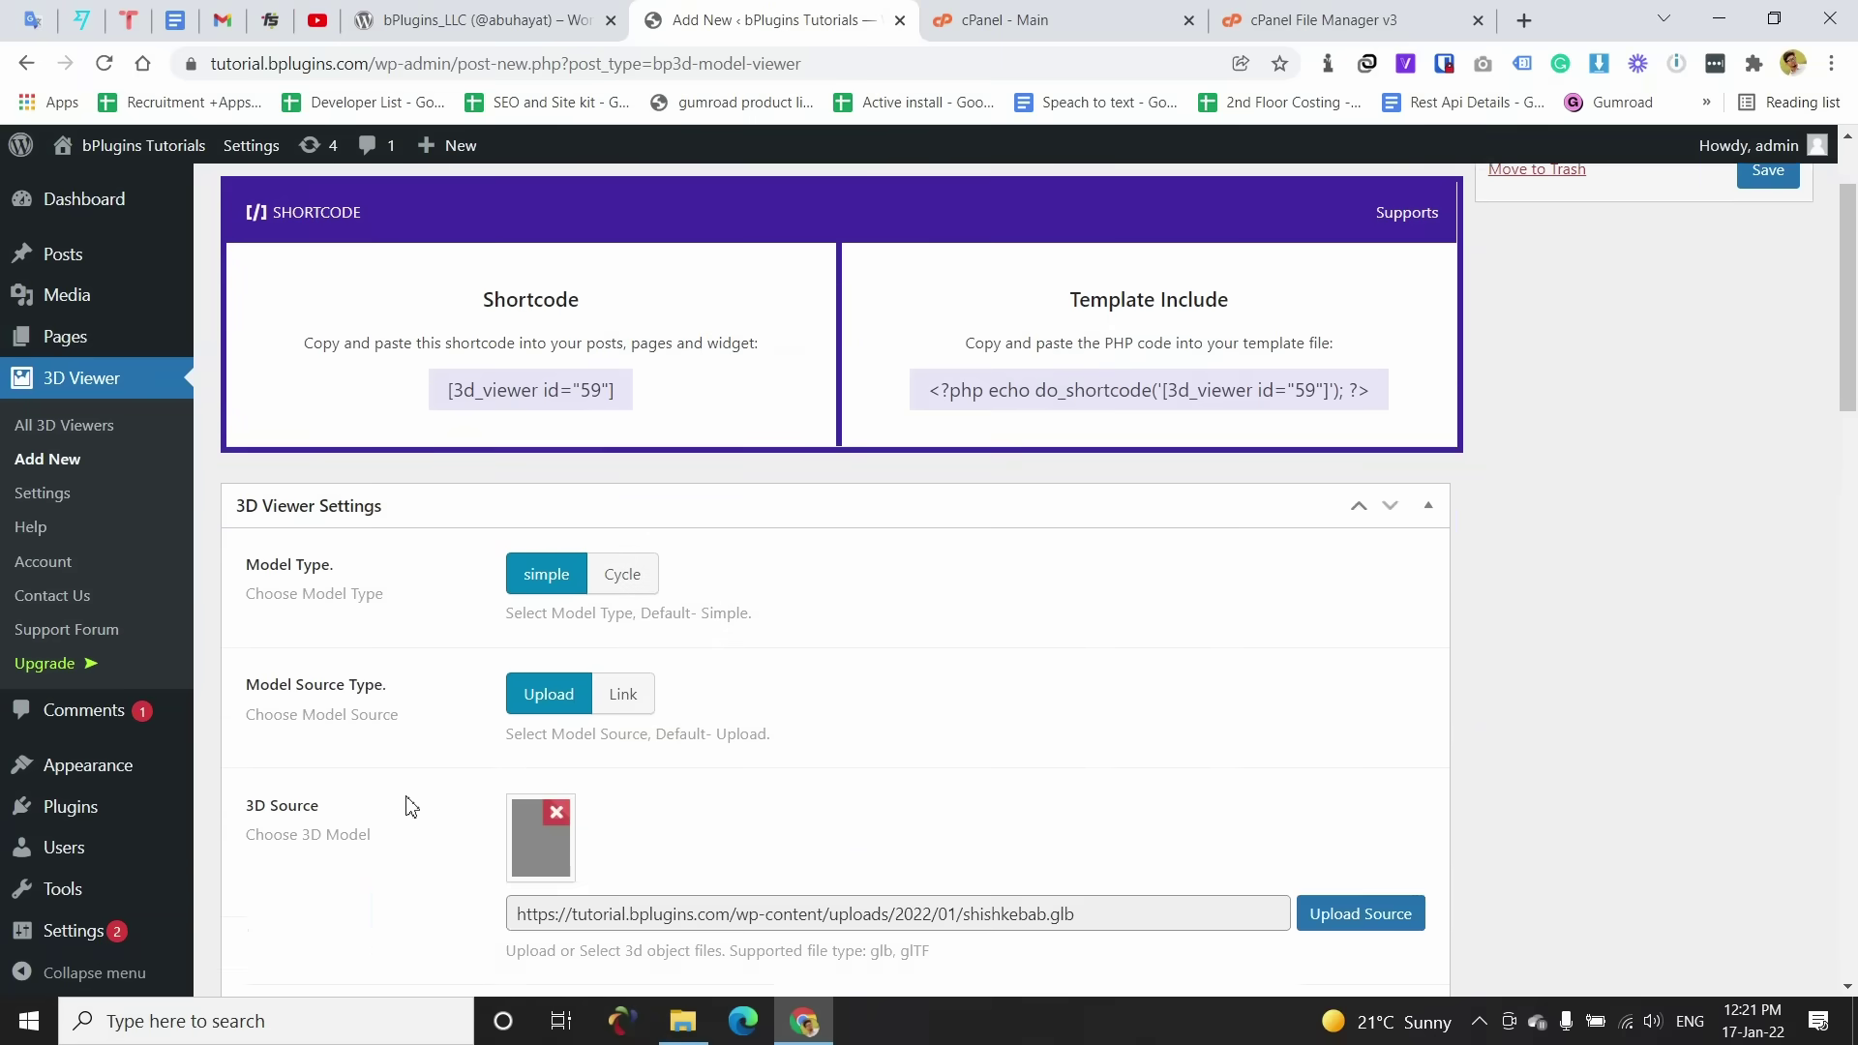
scroll(407, 806, up, 2)
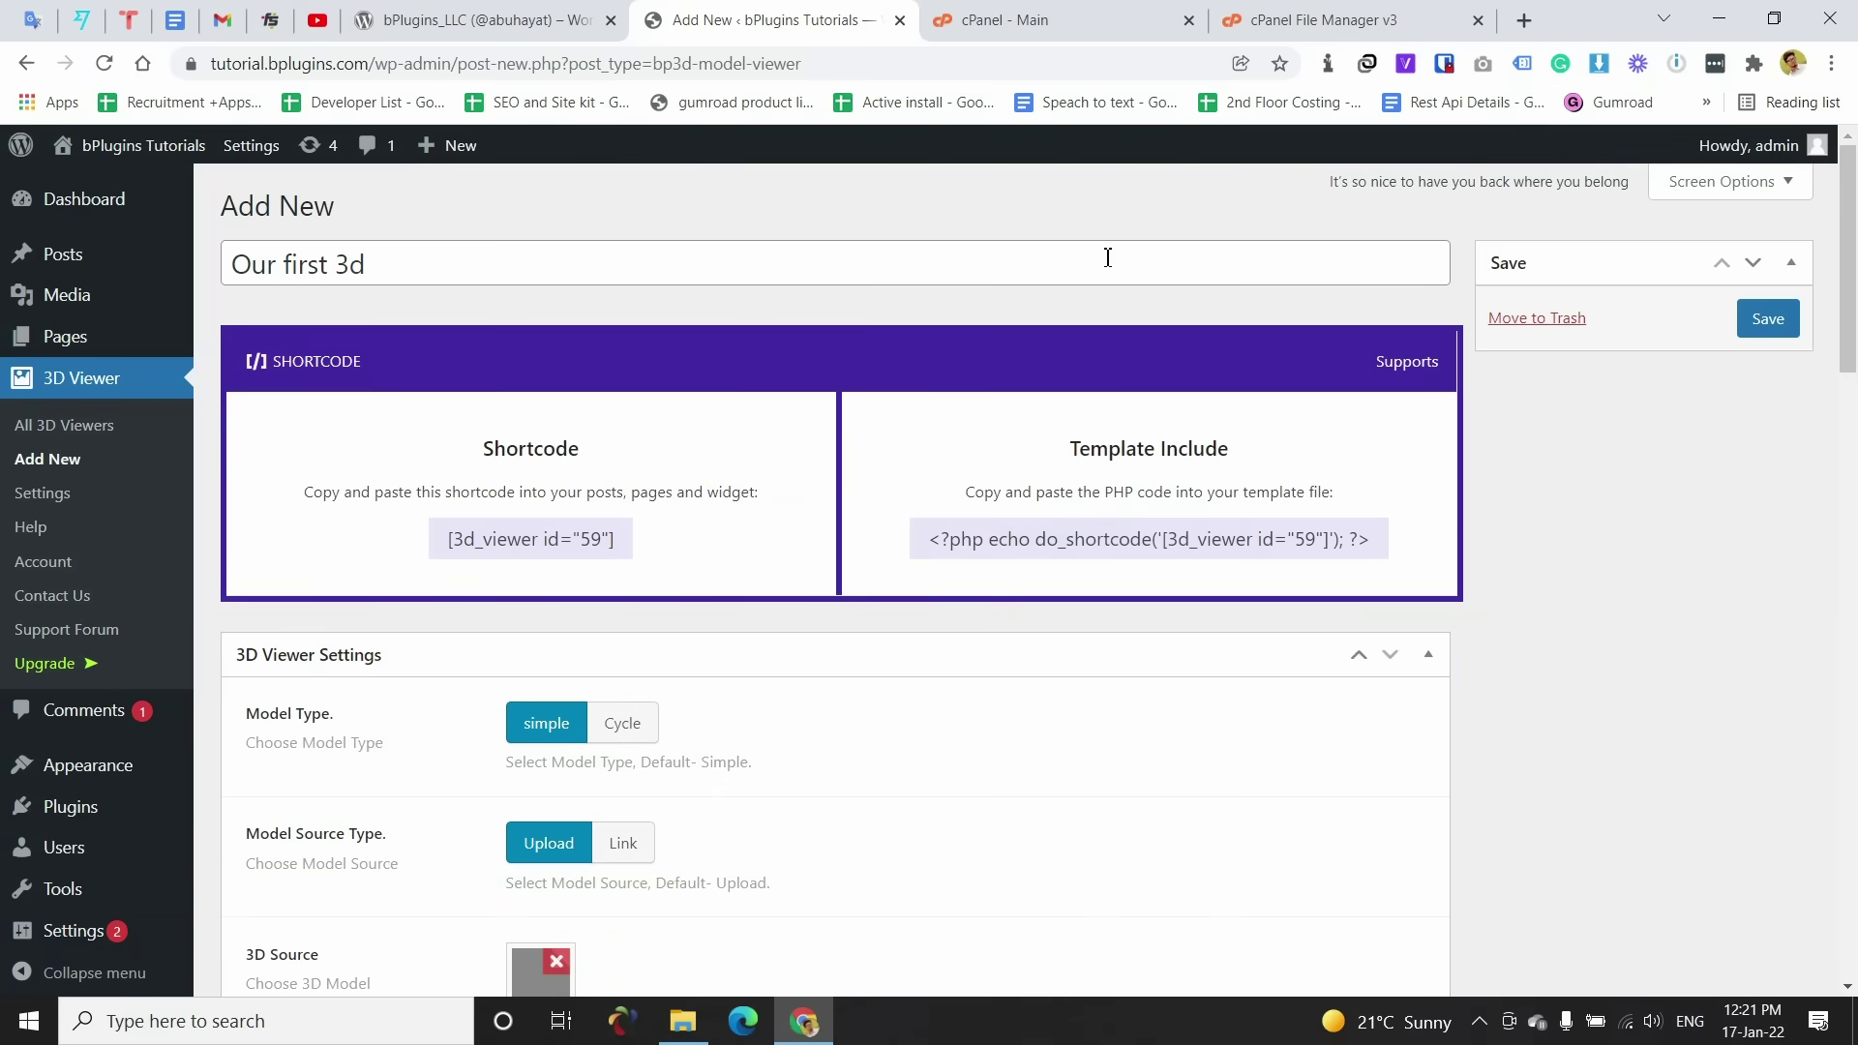
Step: Save the viewer and copy its shortcode [3d_viewer id="59"]
click(1768, 322)
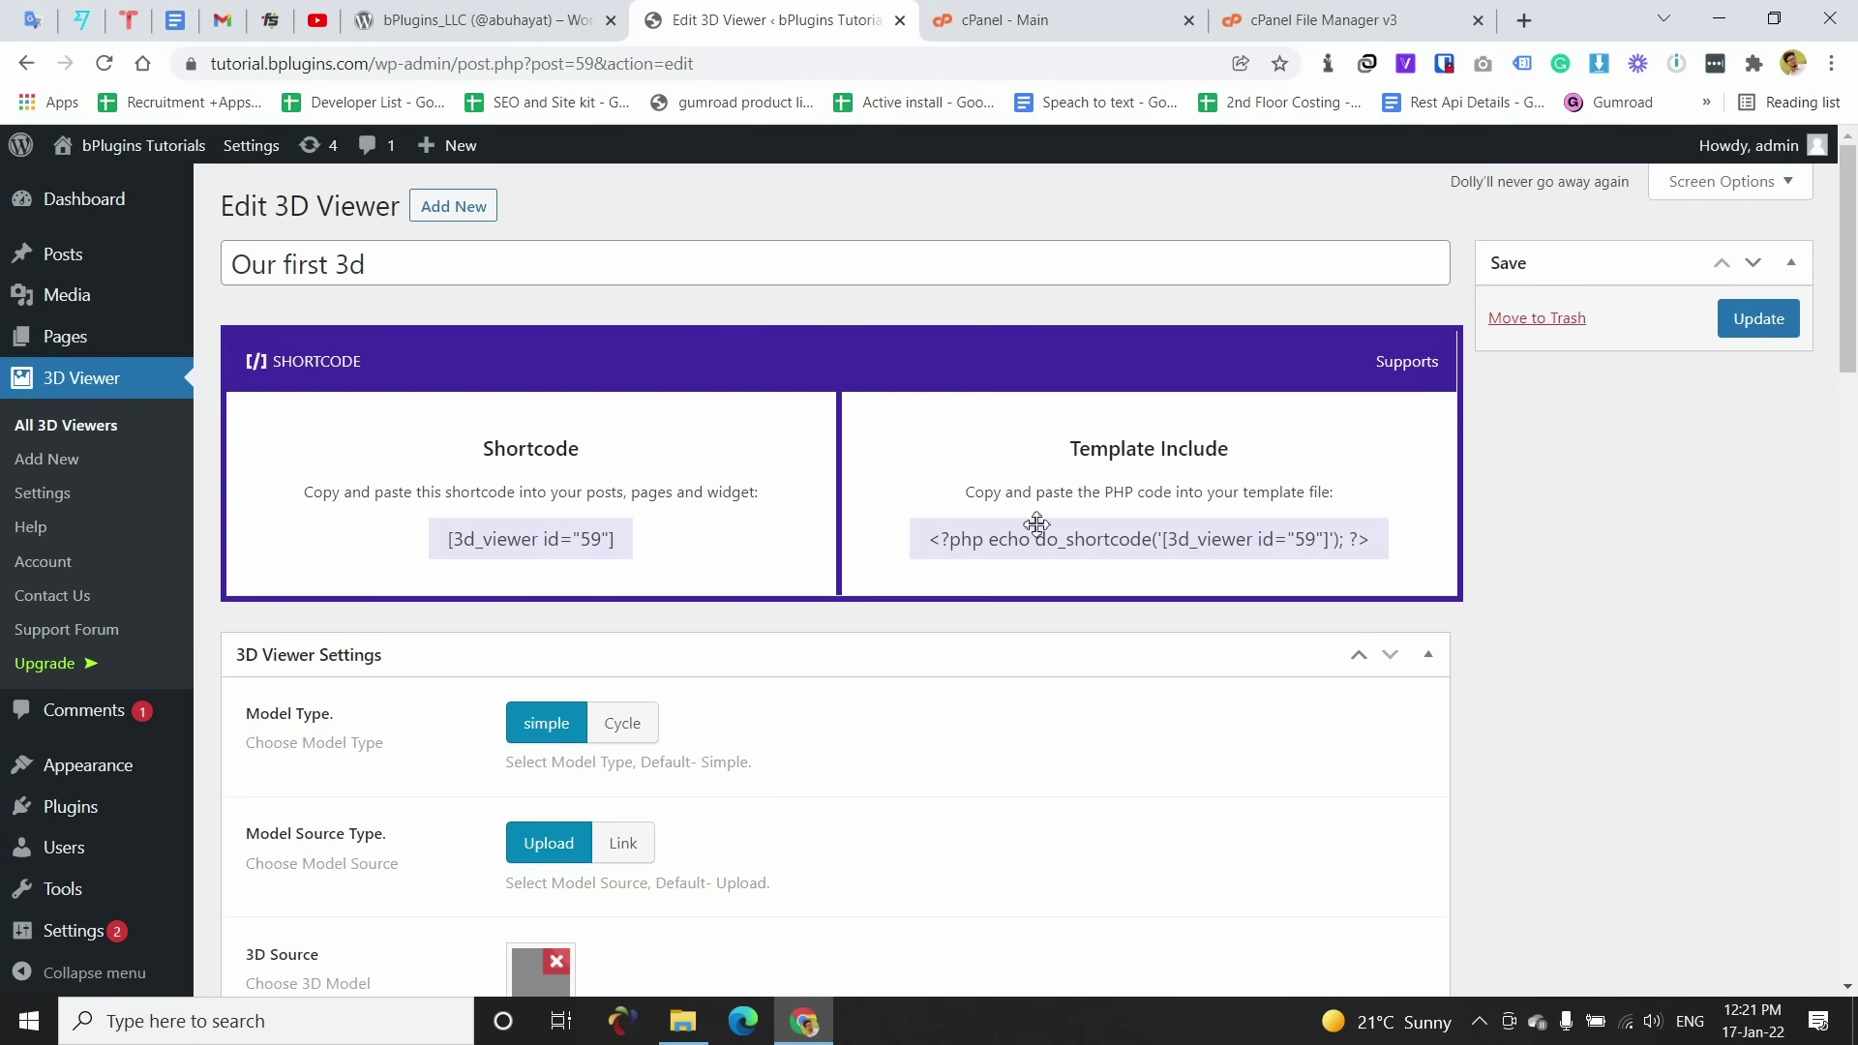
triple_click(501, 537)
right_click(500, 540)
click(571, 568)
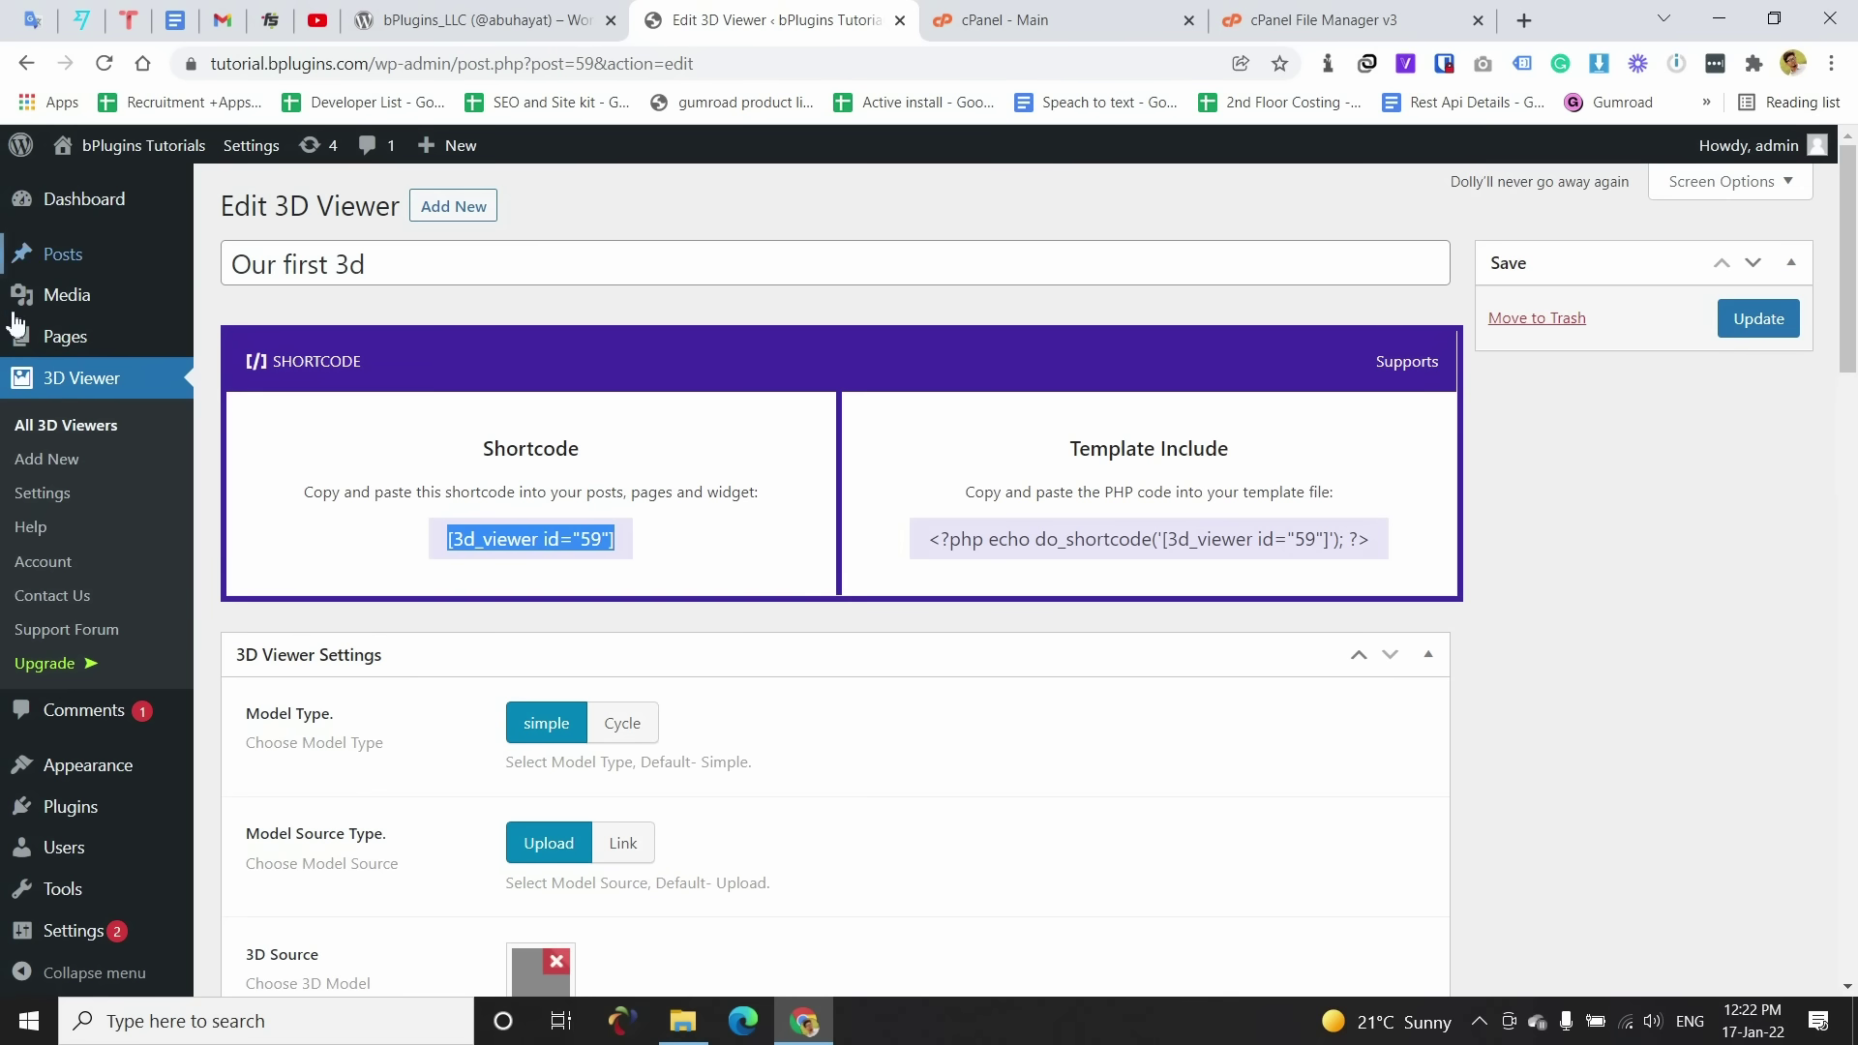
Step: Open a blank new page editor in a separate tab
mouse_move(101, 344)
right_click(258, 372)
click(314, 393)
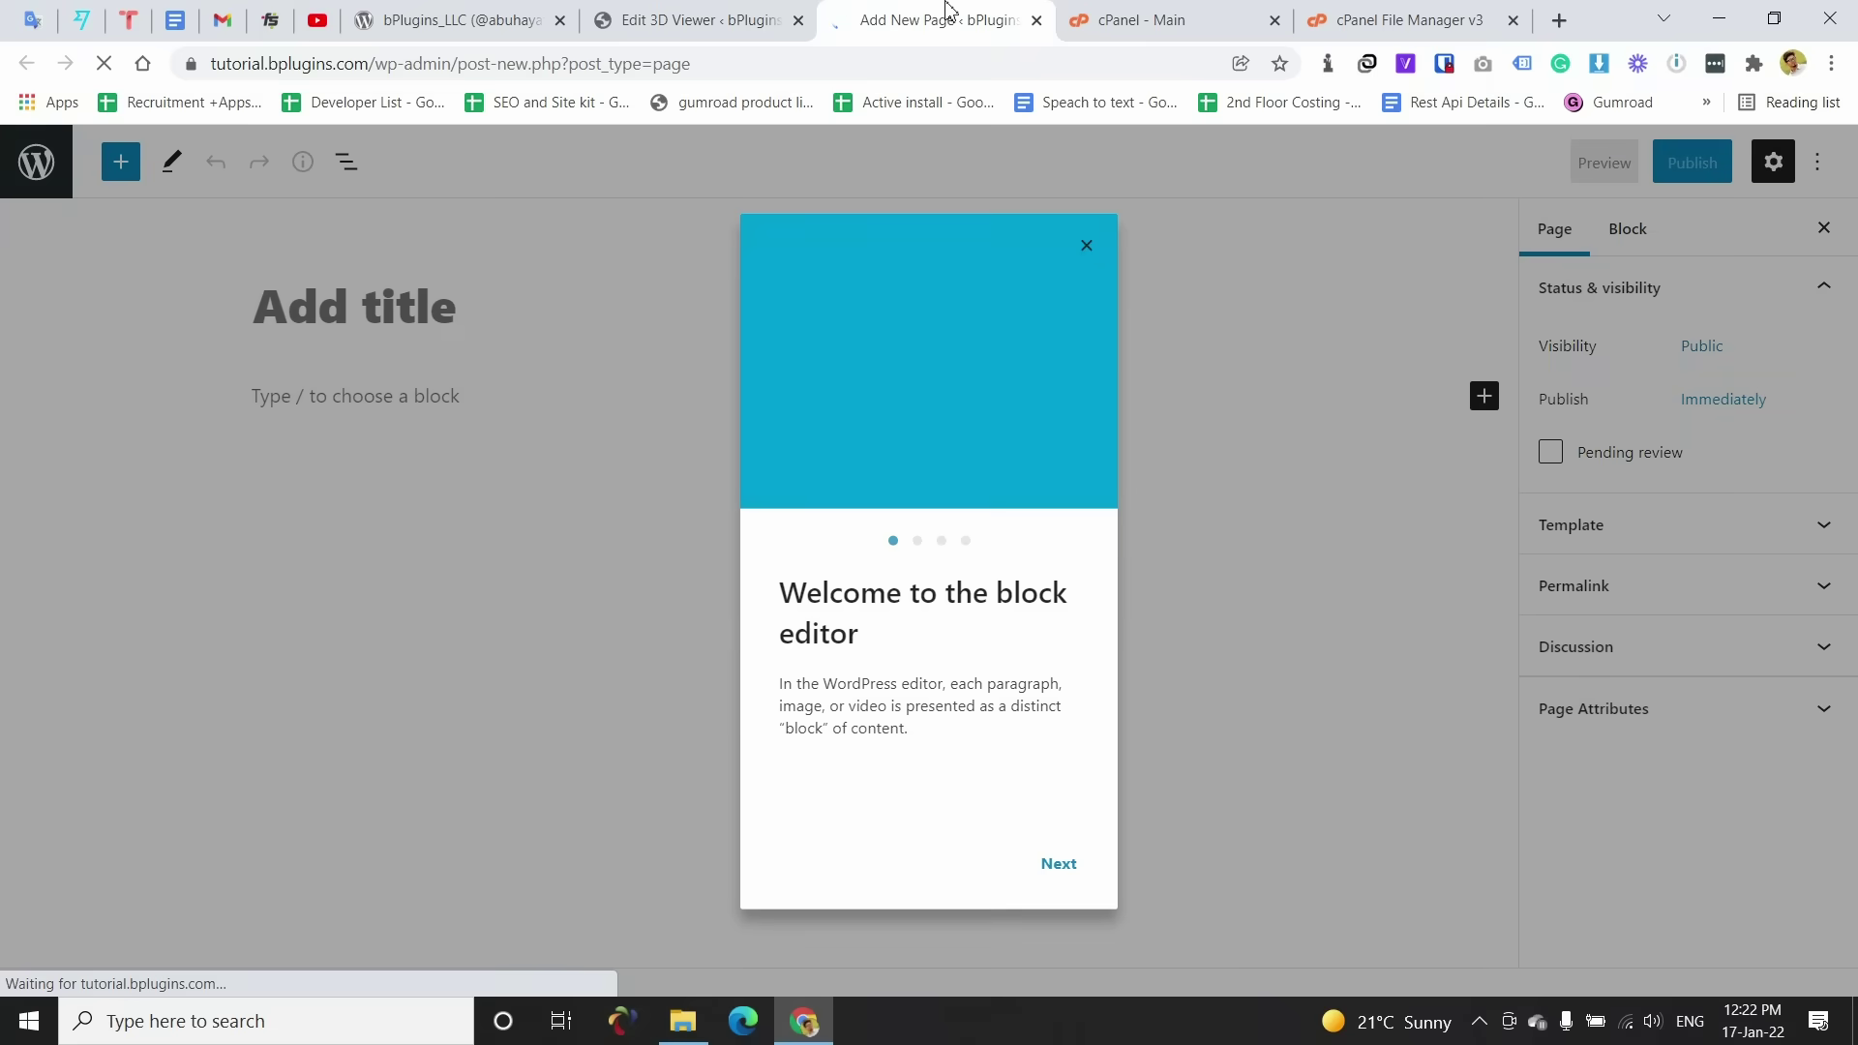
Step: Dismiss the welcome guide and enter 'First 3d model' as the page title
click(1086, 248)
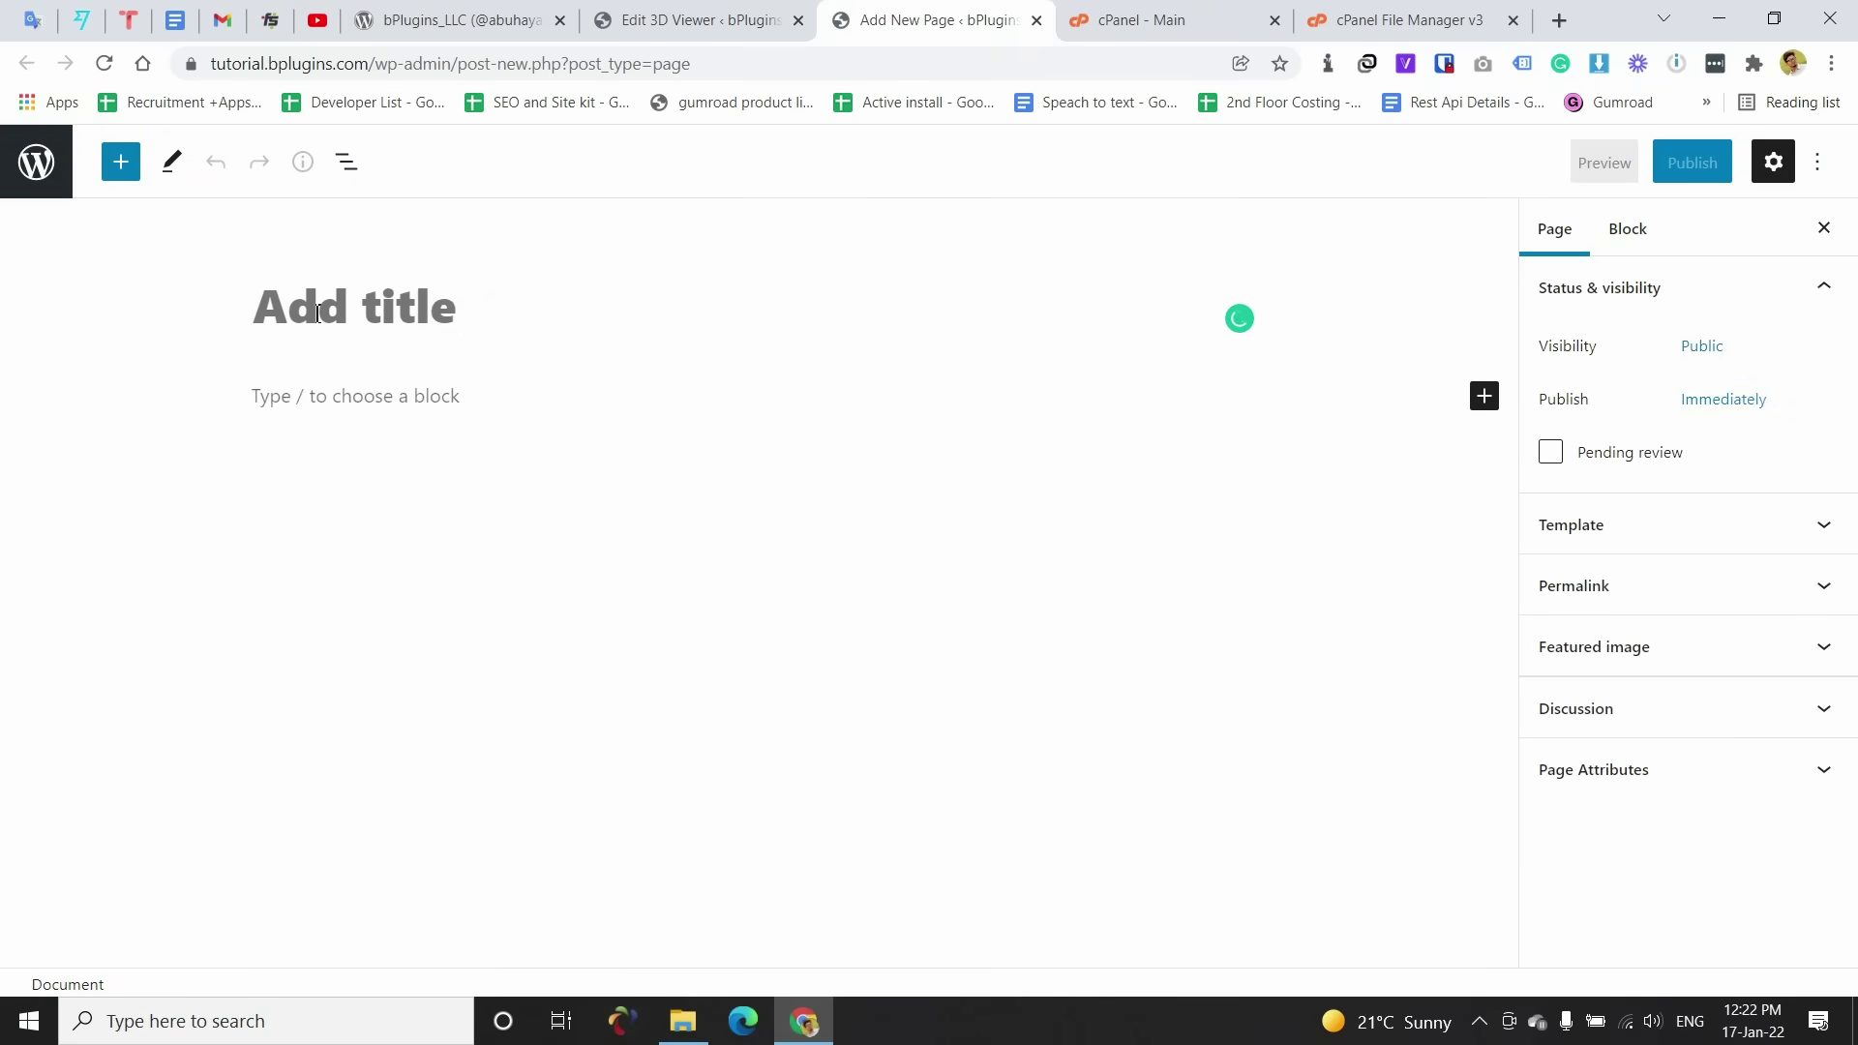
text(Firs)
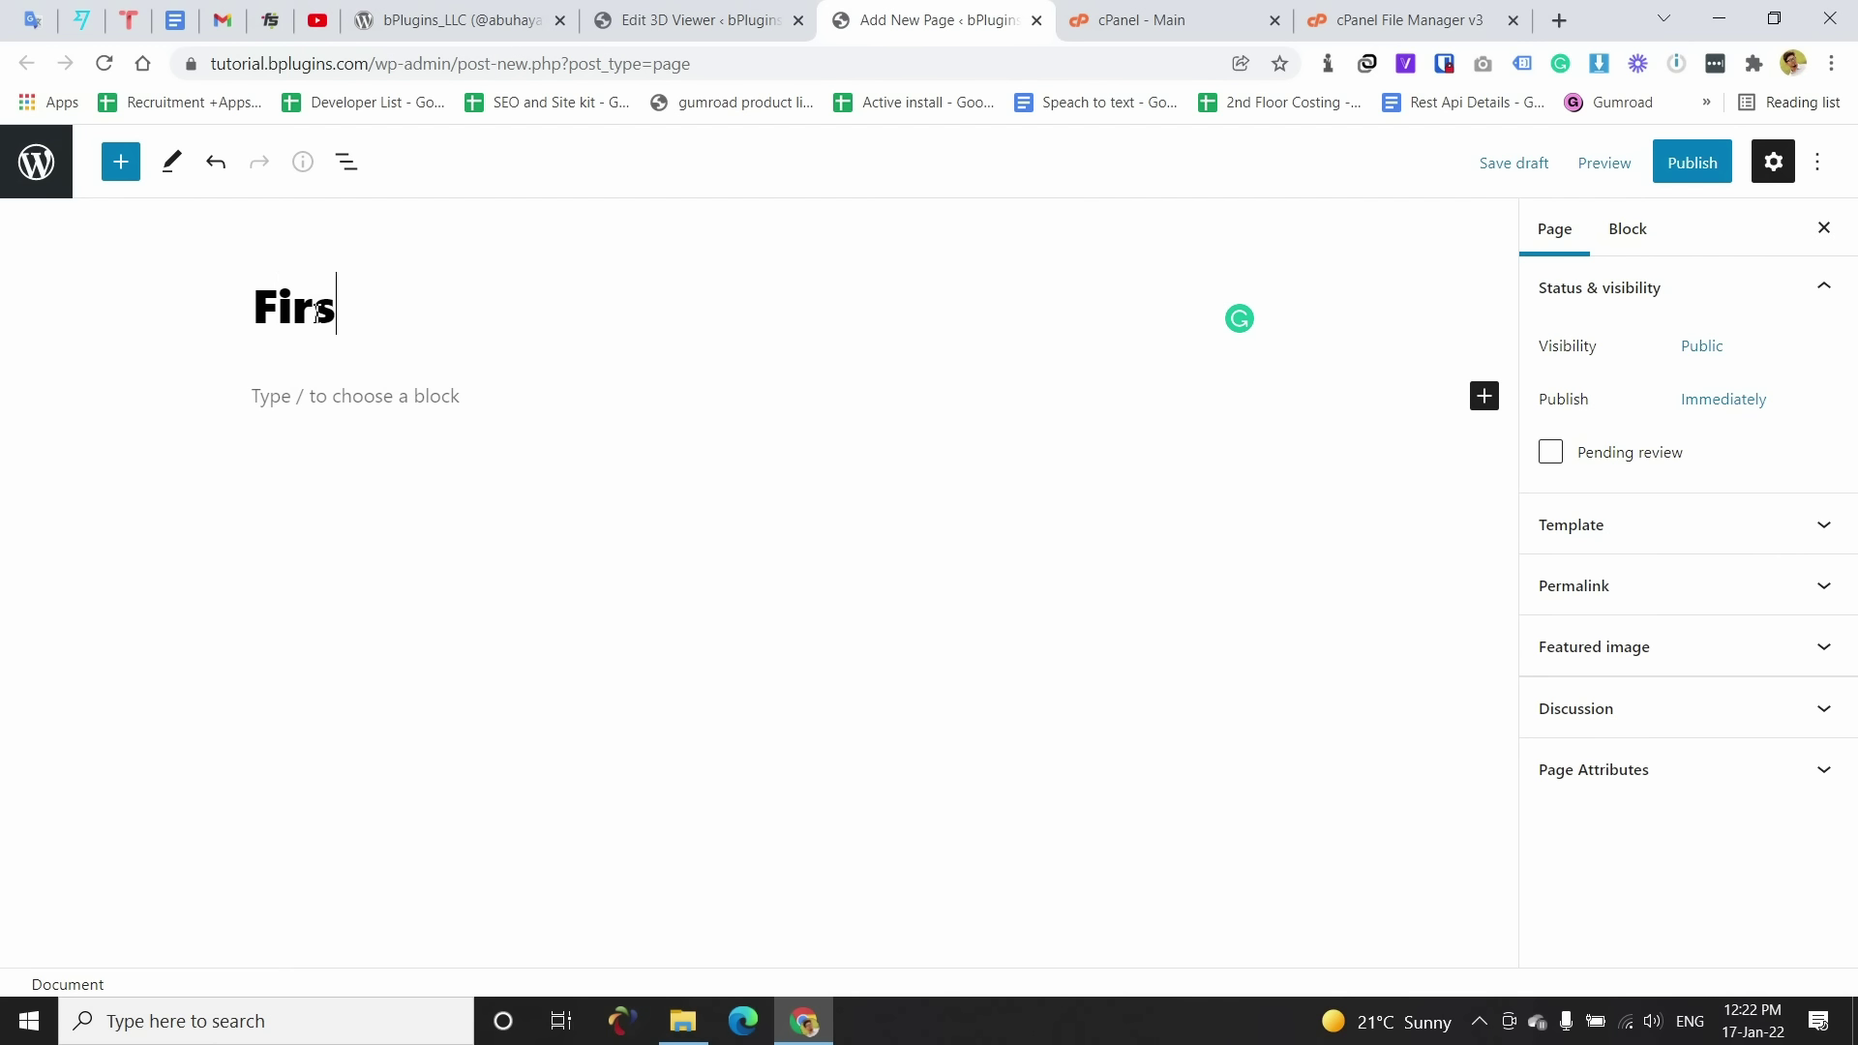
text(t 3d model)
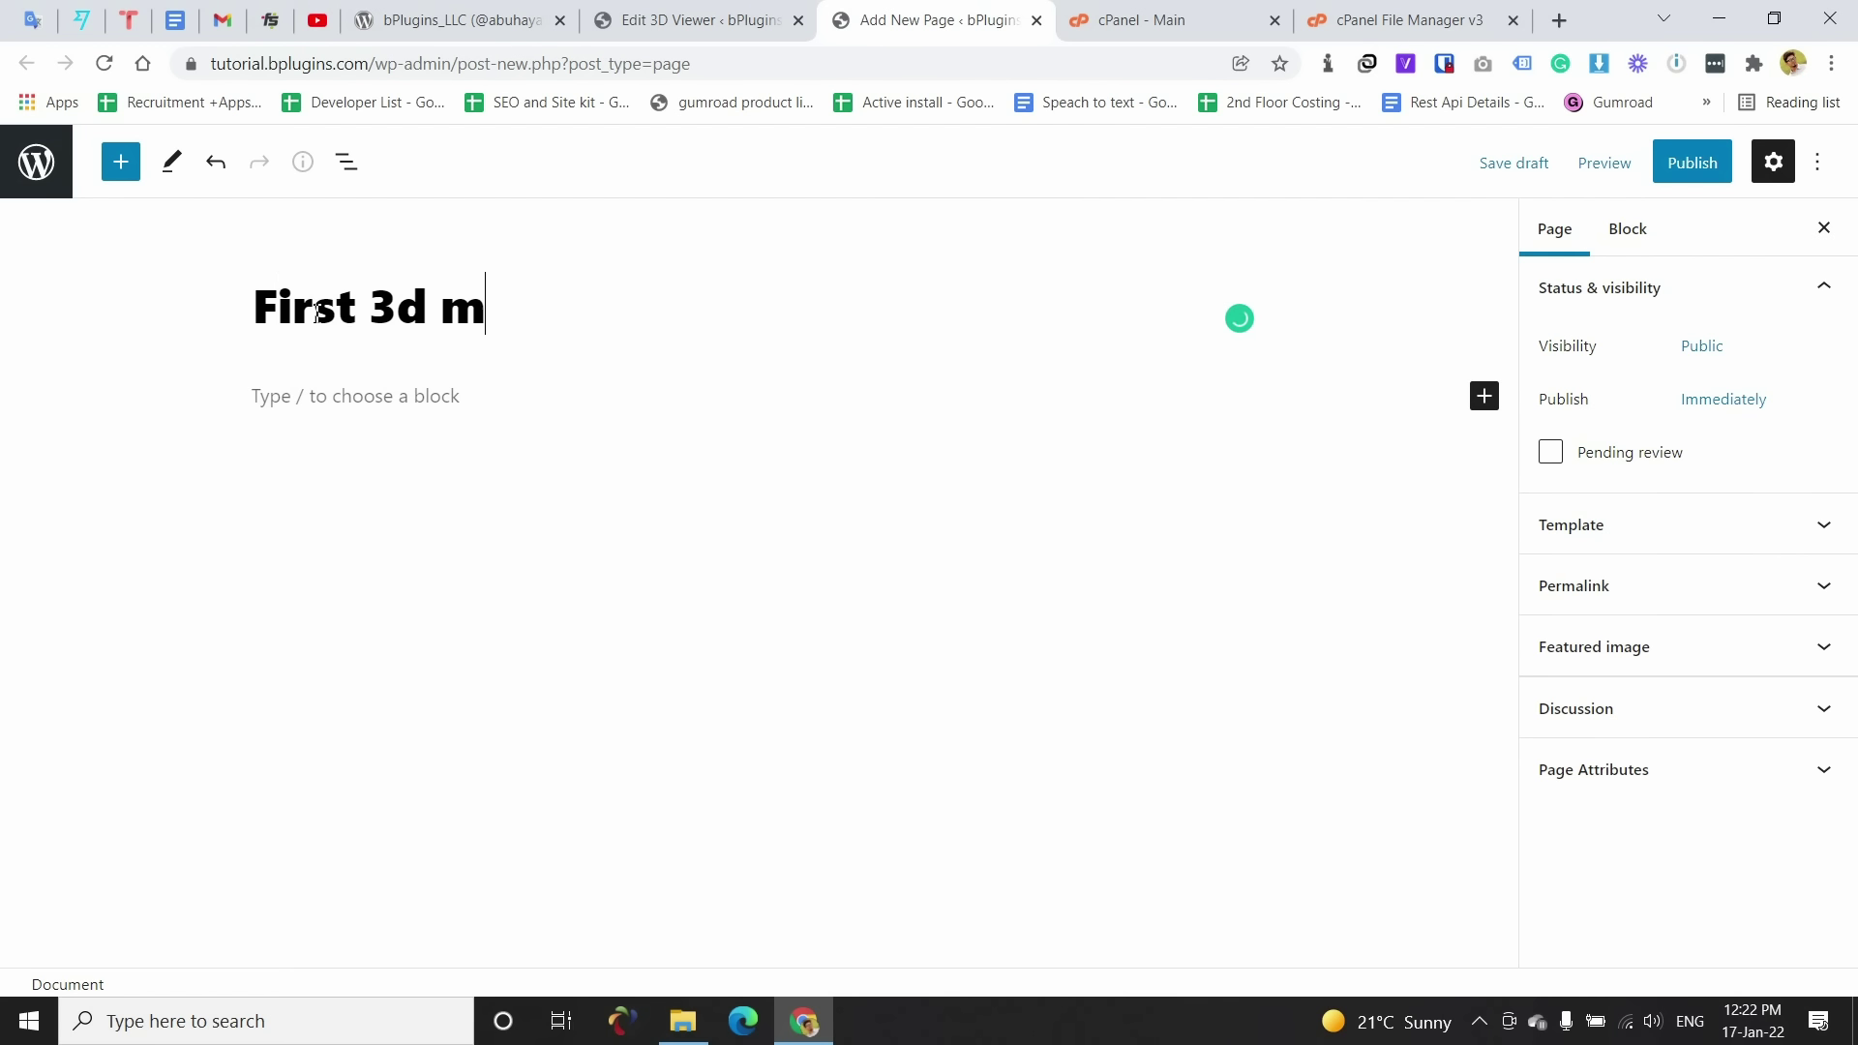
click(303, 397)
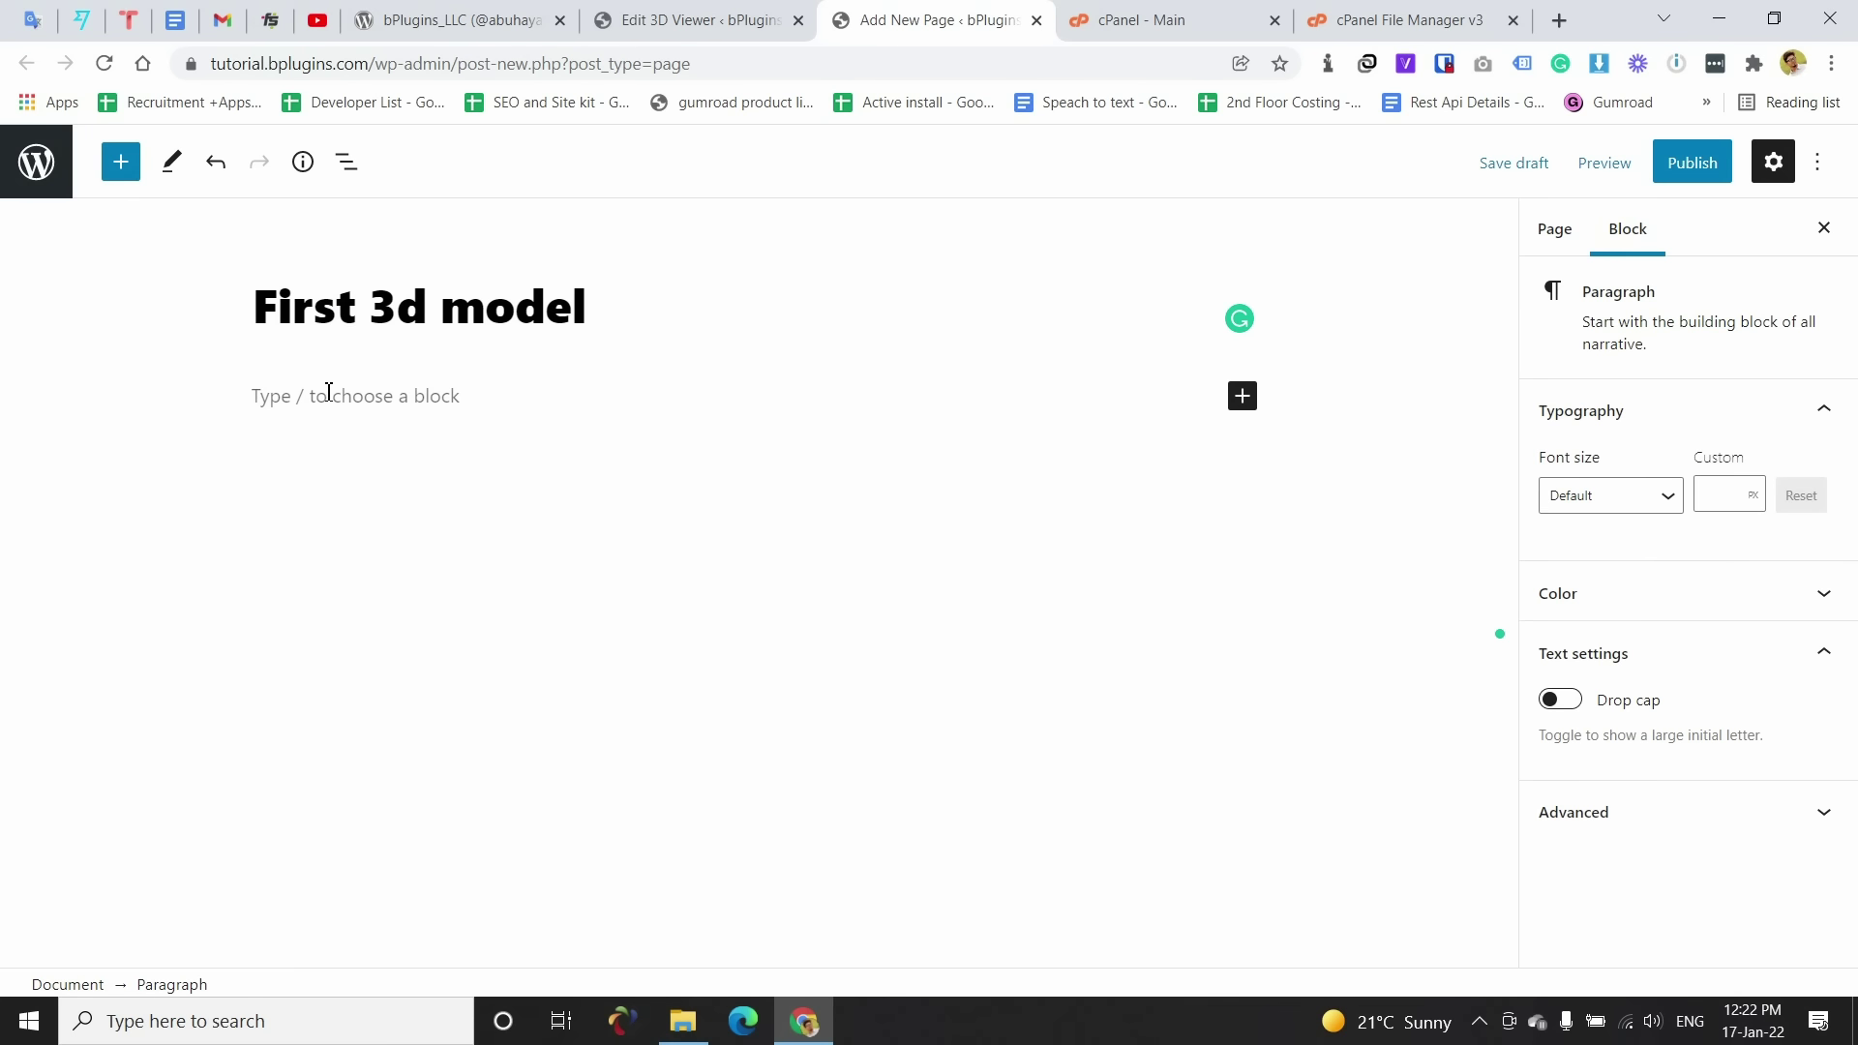
Step: Insert a Shortcode block and paste [3d_viewer id="59"] into it
click(1241, 397)
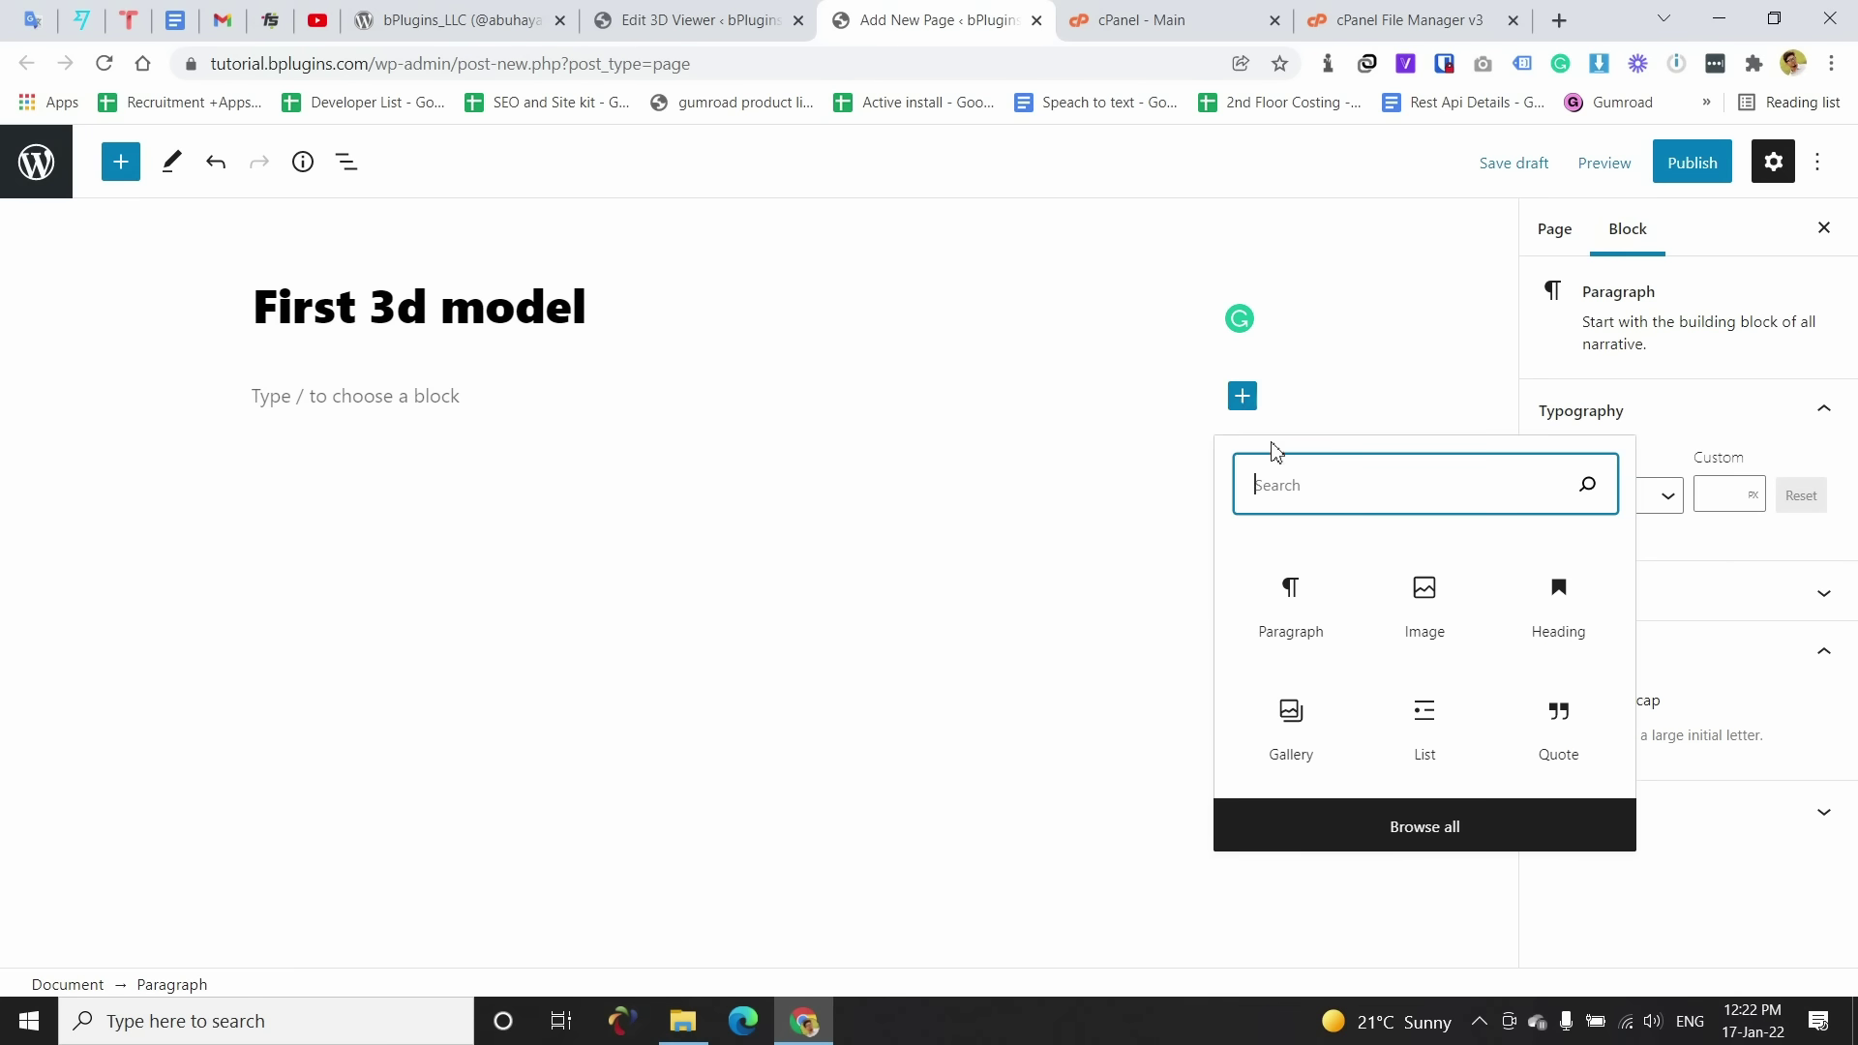
text(shor)
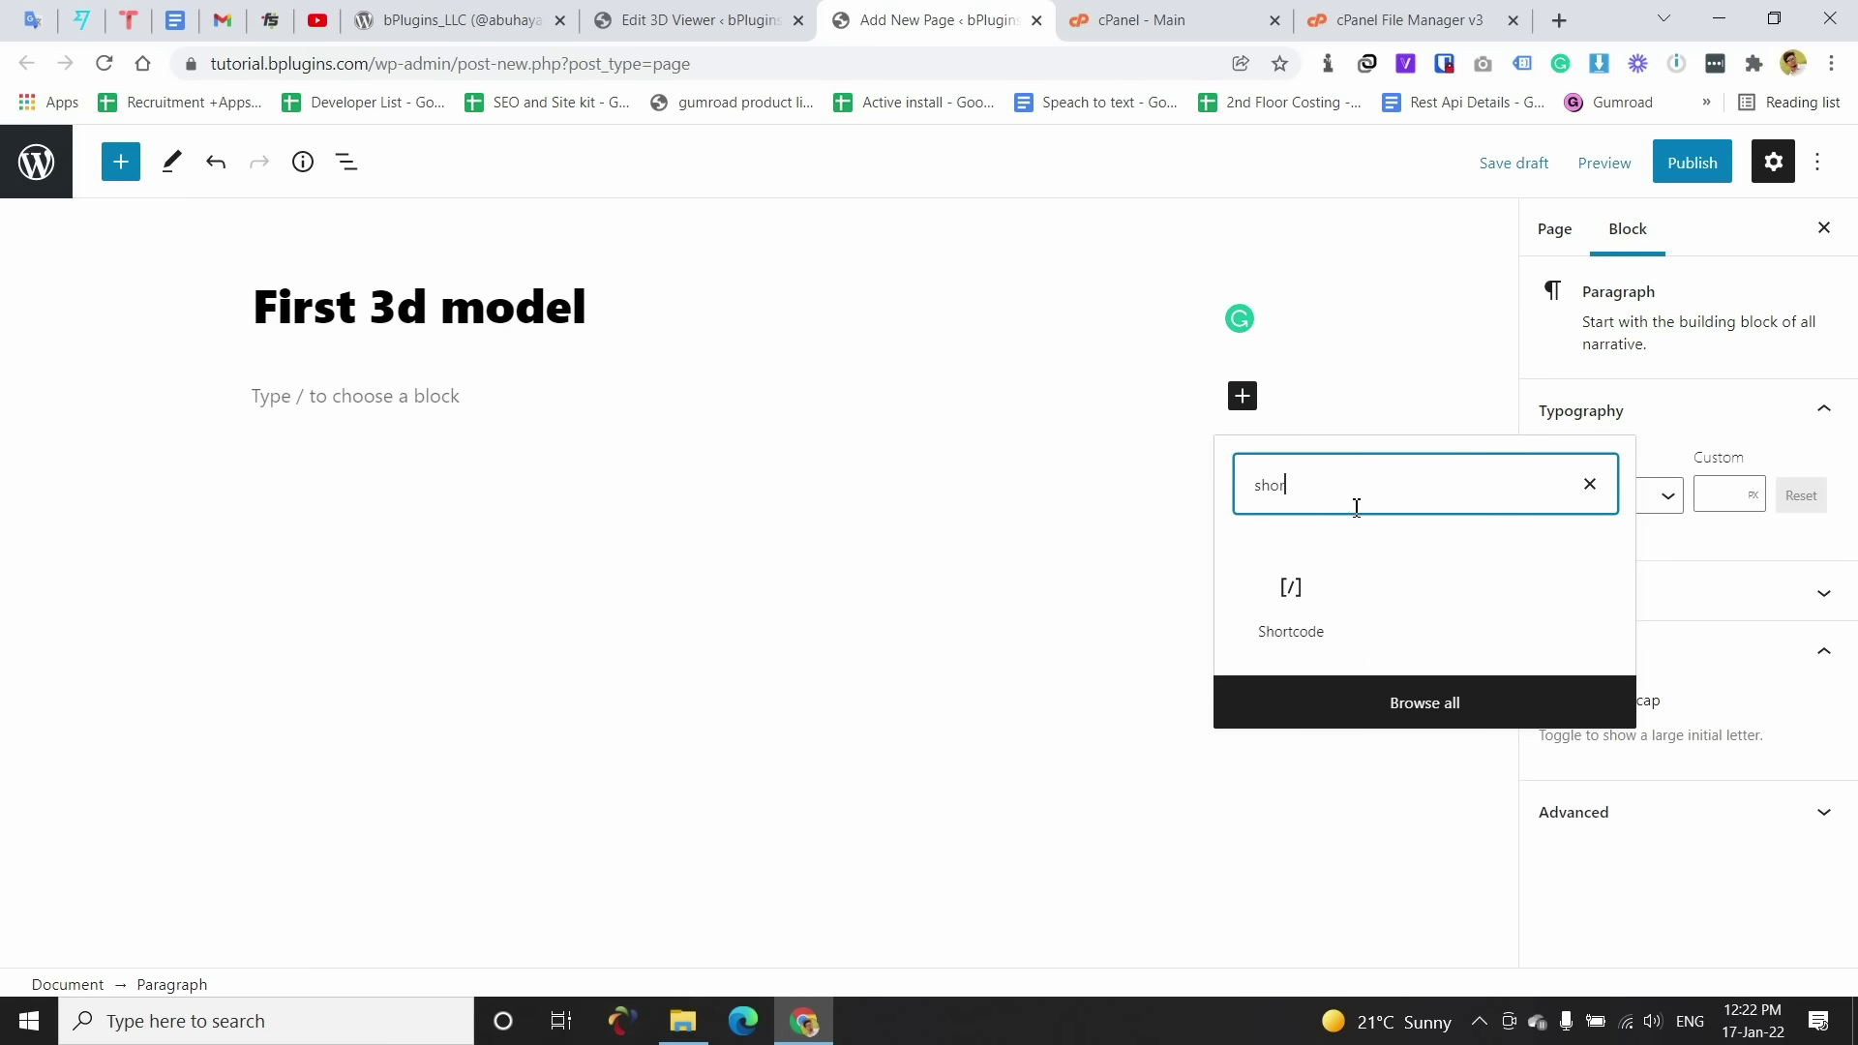
click(1294, 610)
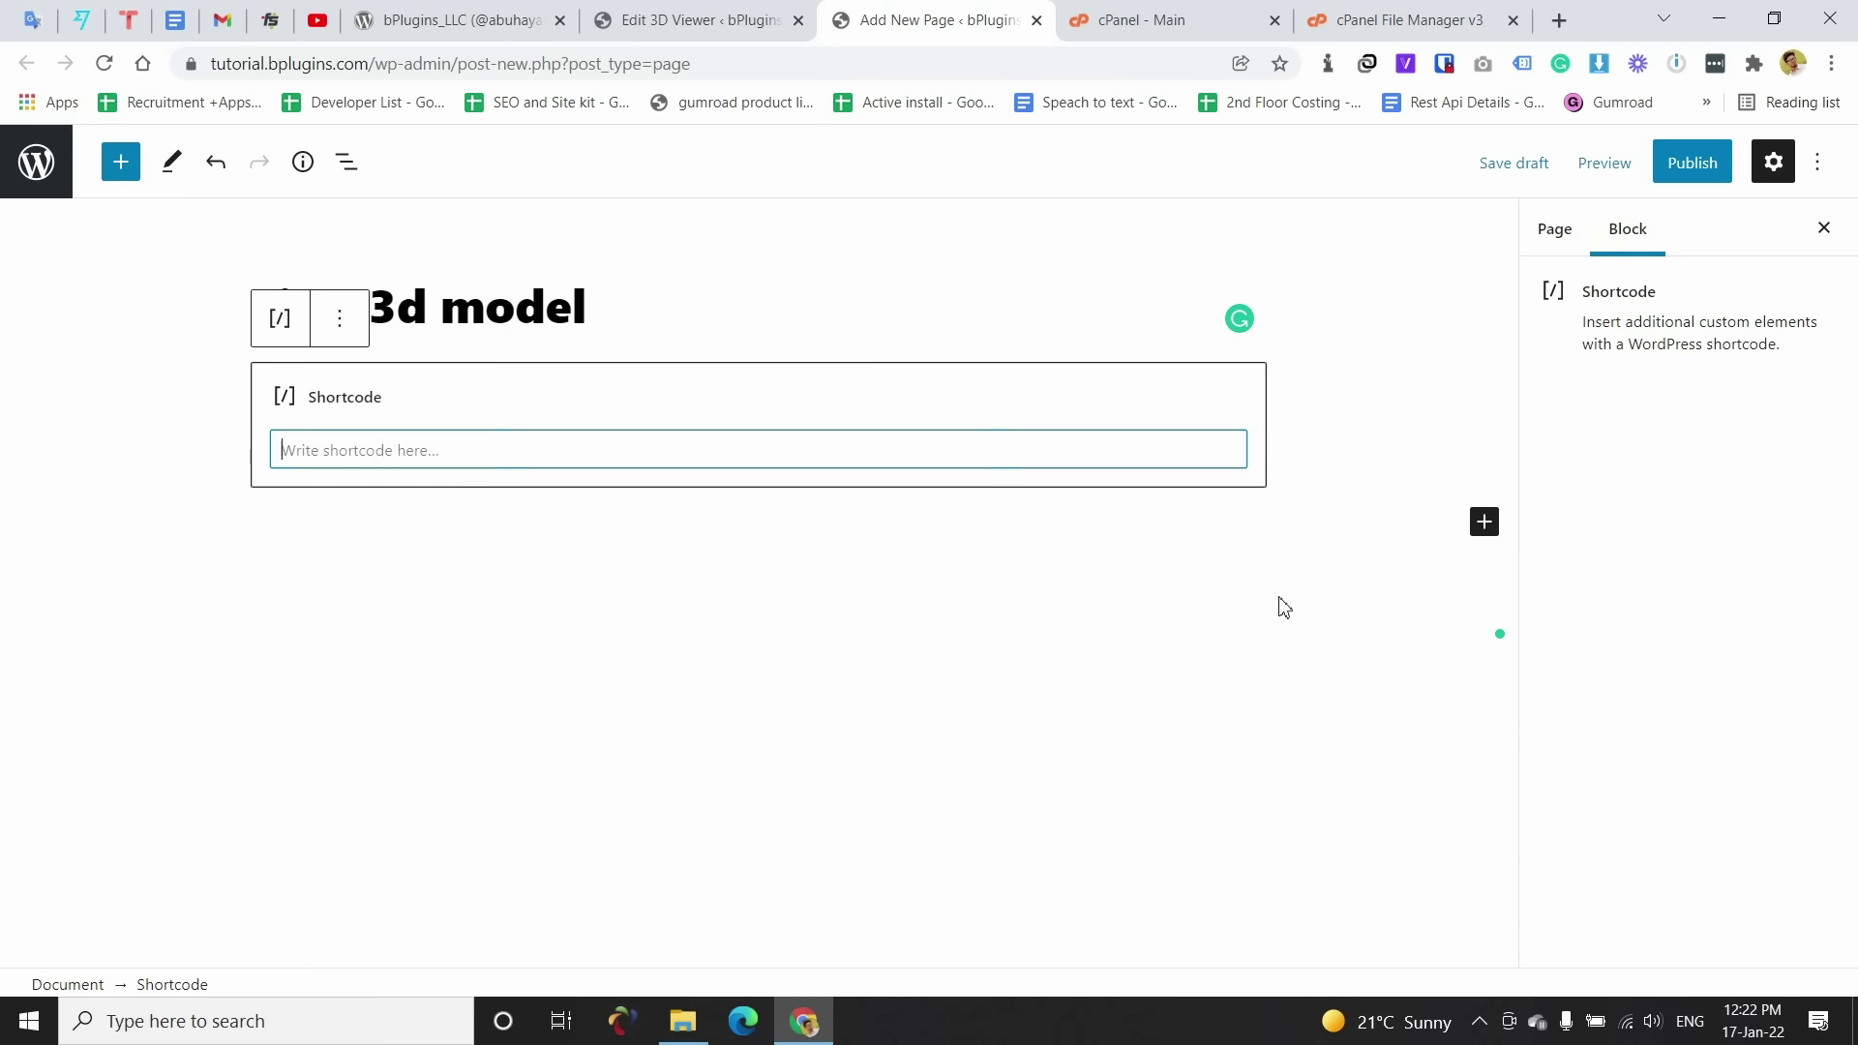
right_click(341, 450)
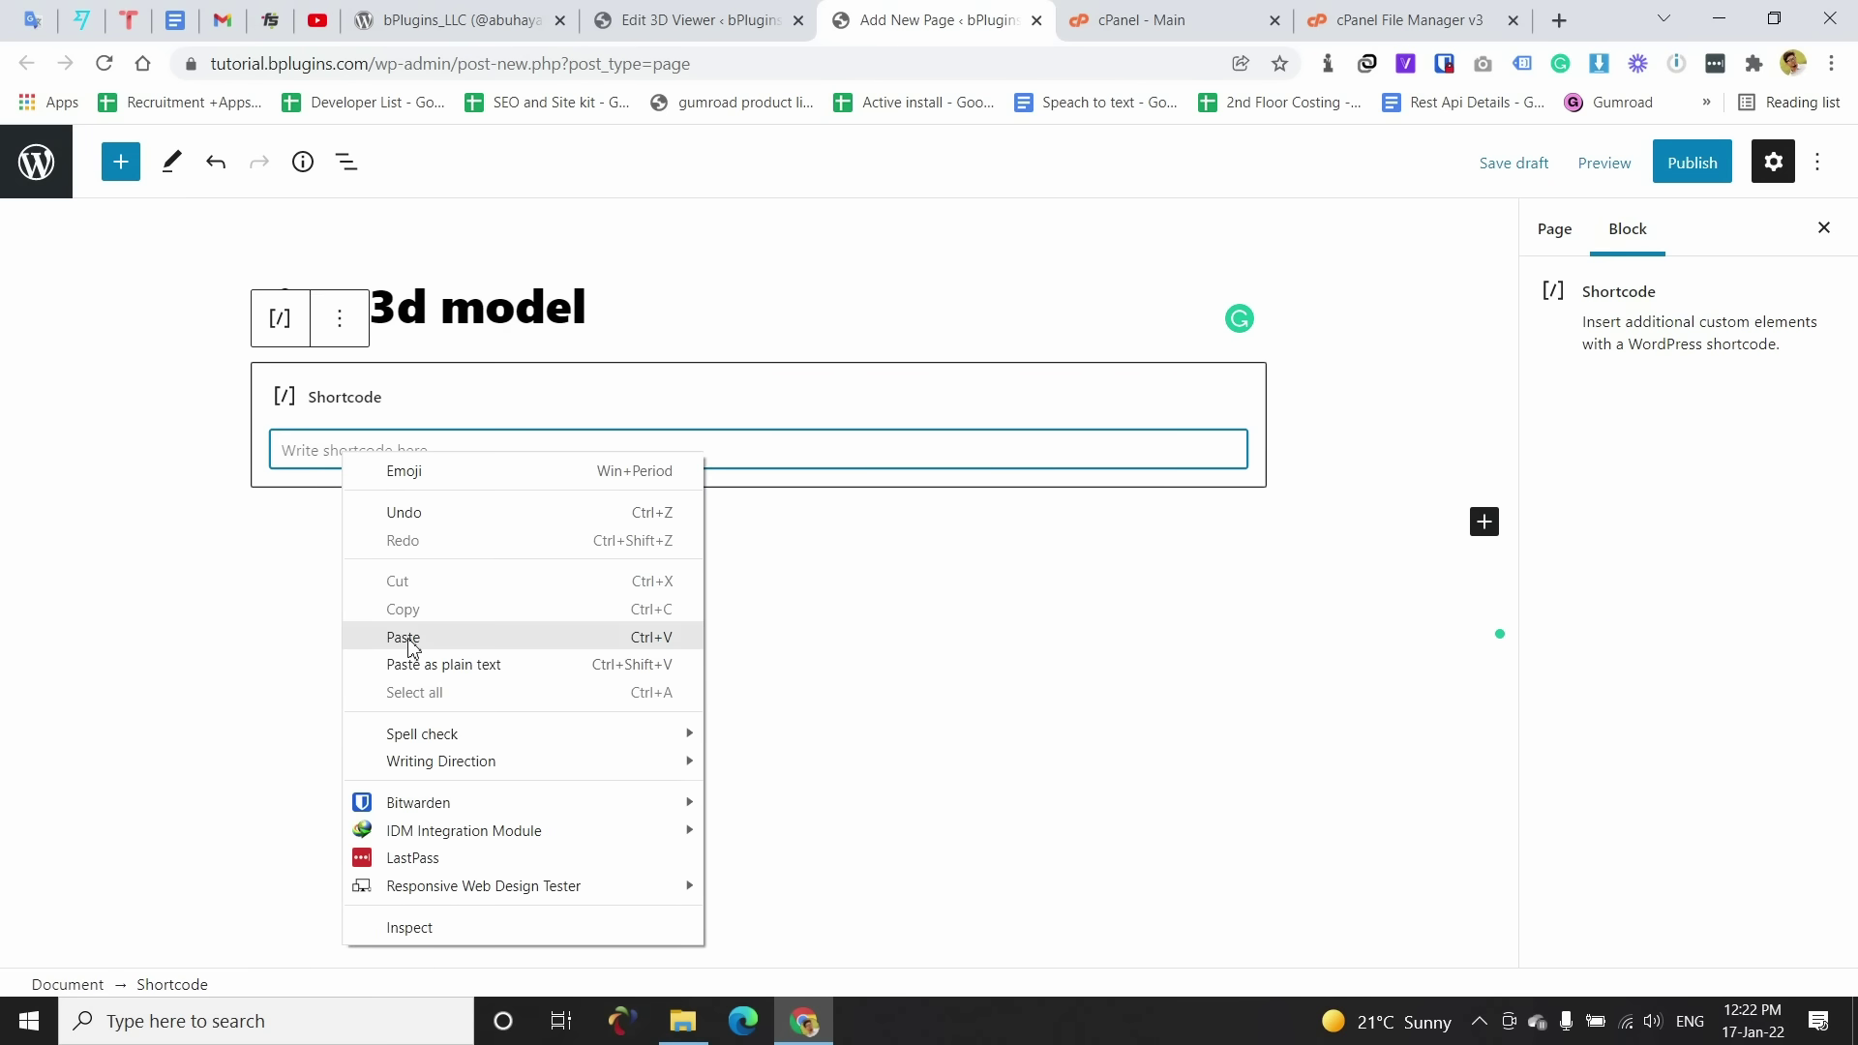
click(728, 10)
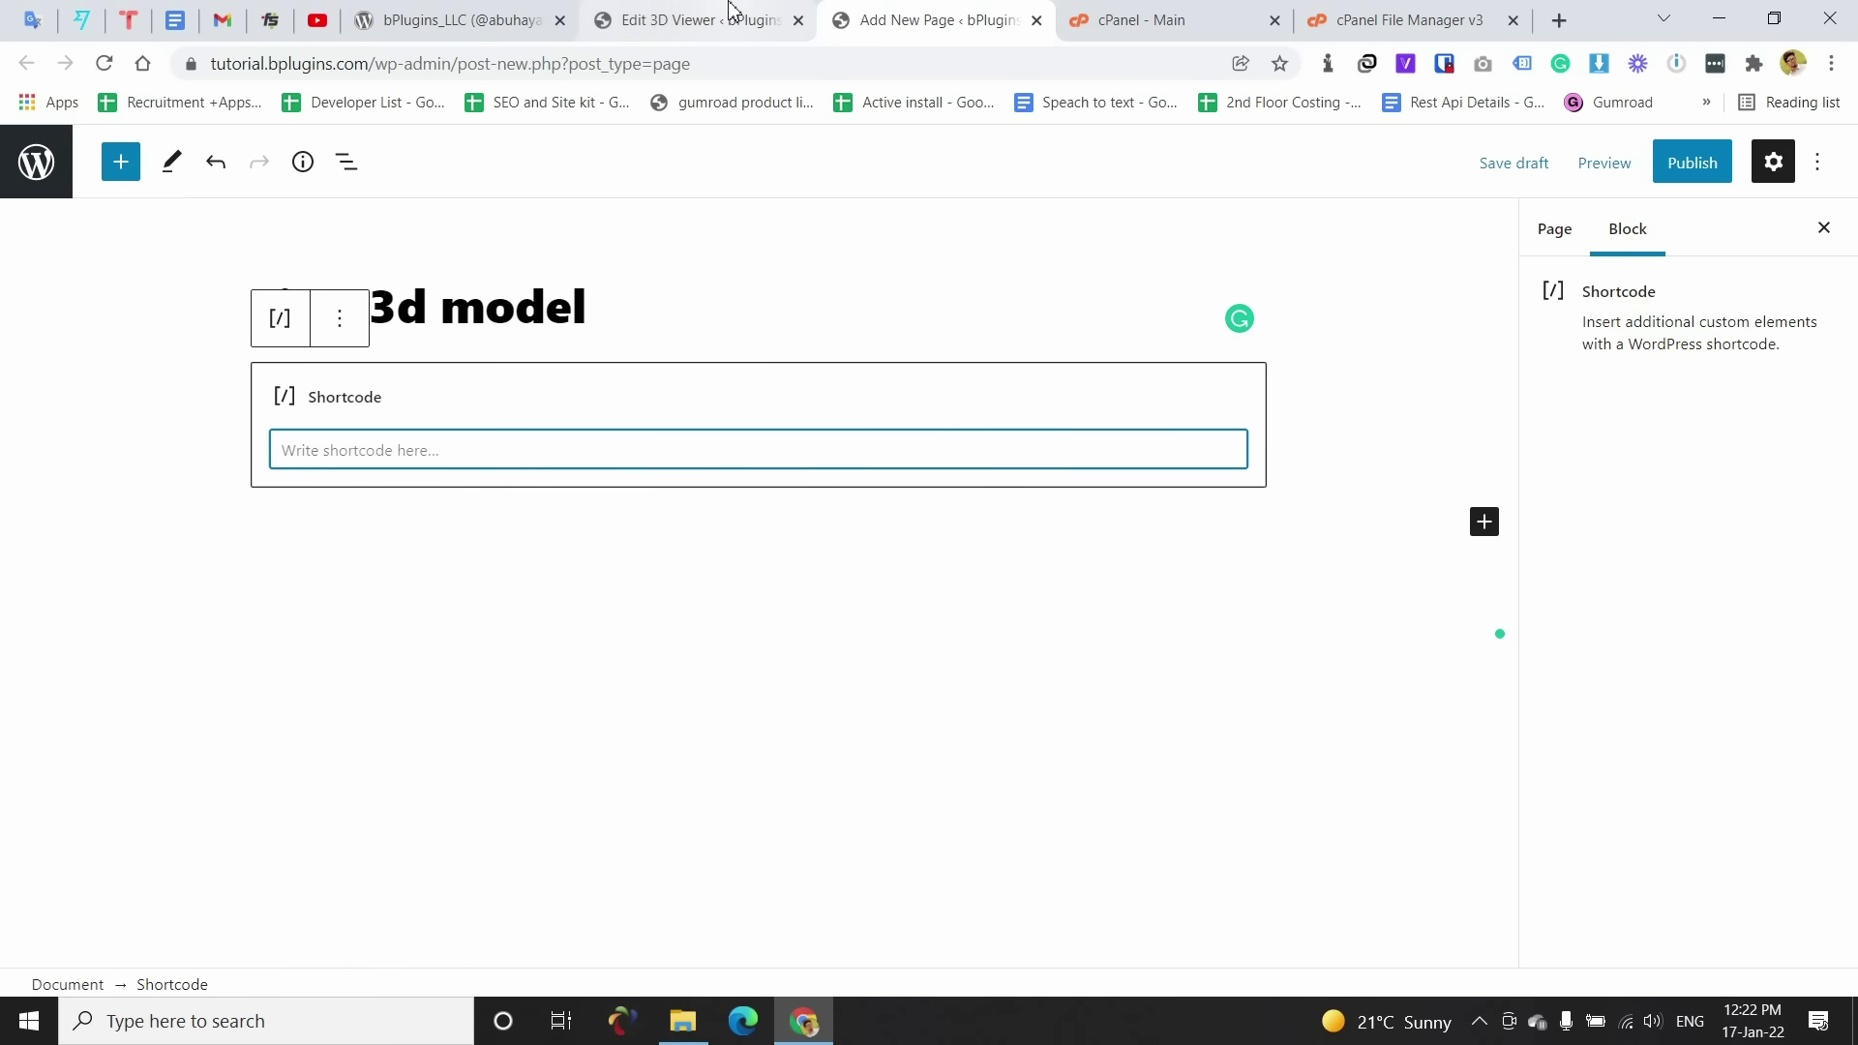
click(727, 10)
click(936, 12)
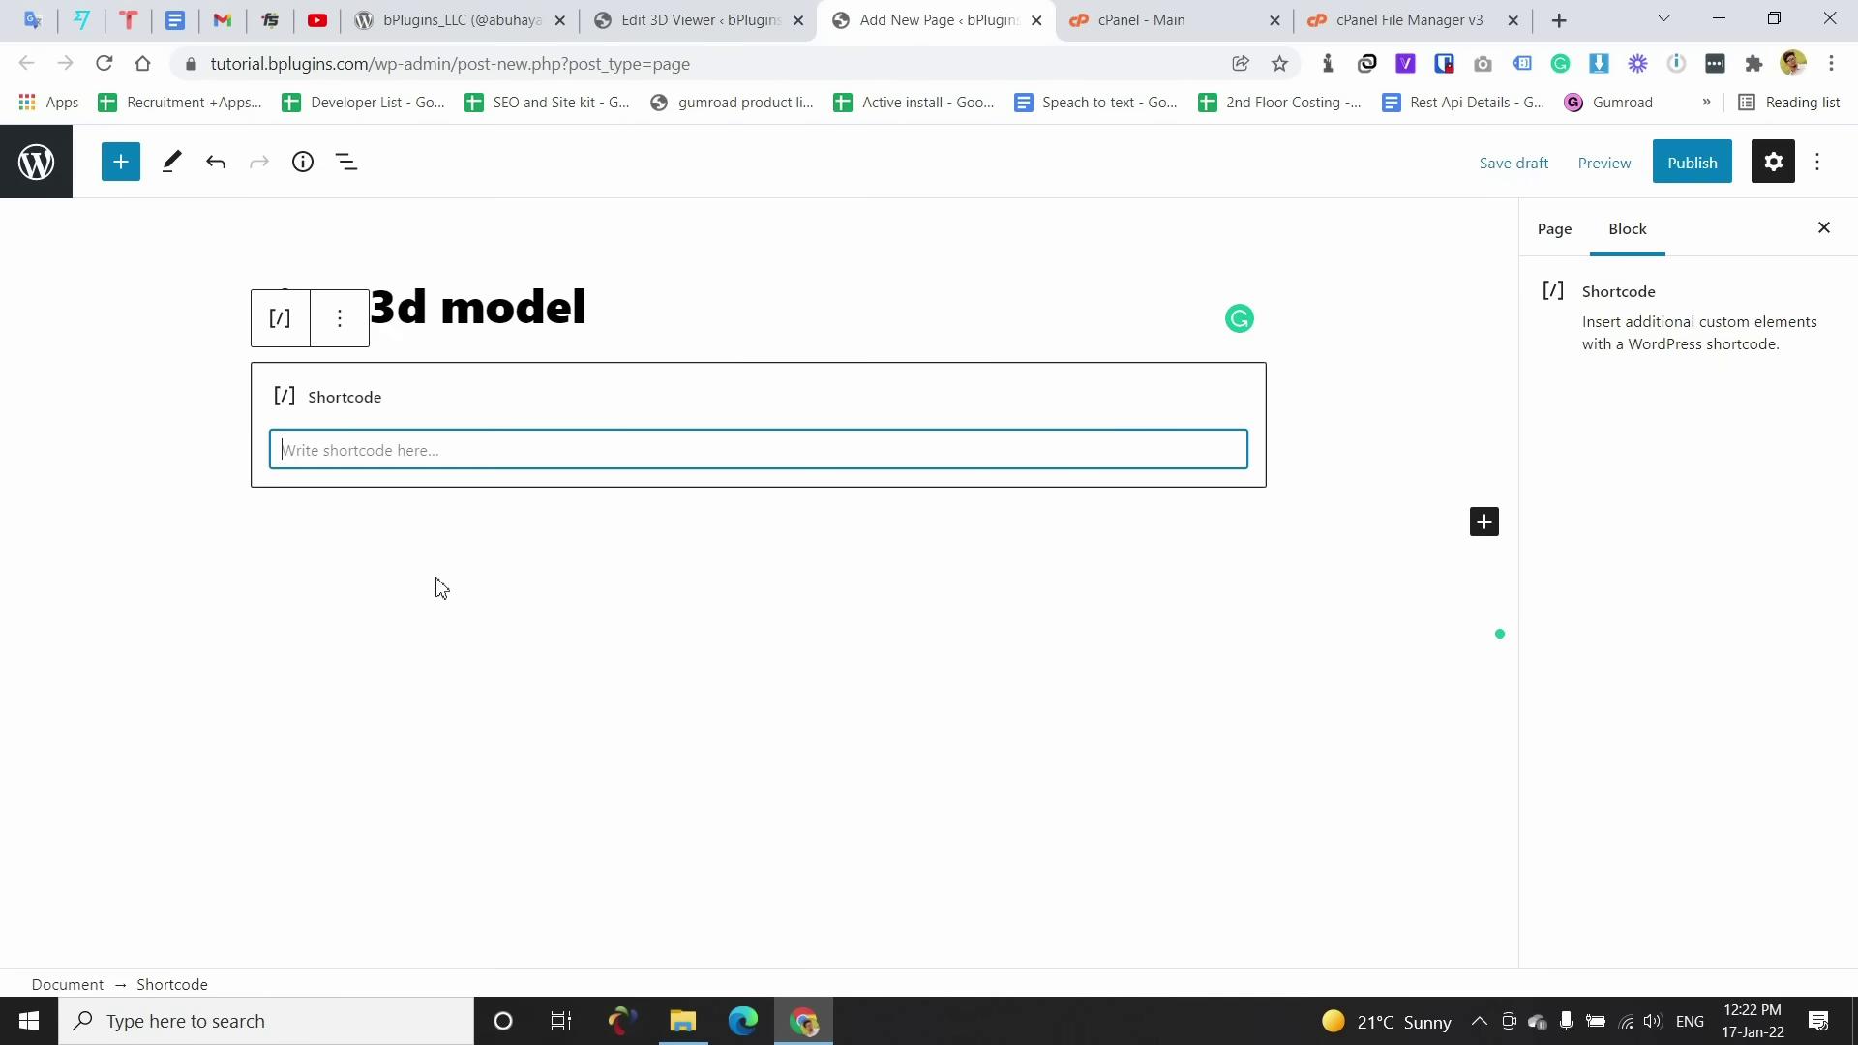
right_click(320, 456)
click(377, 642)
Step: Paste five paragraphs of generated lorem ipsum filler text into the page
click(1276, 576)
click(1242, 521)
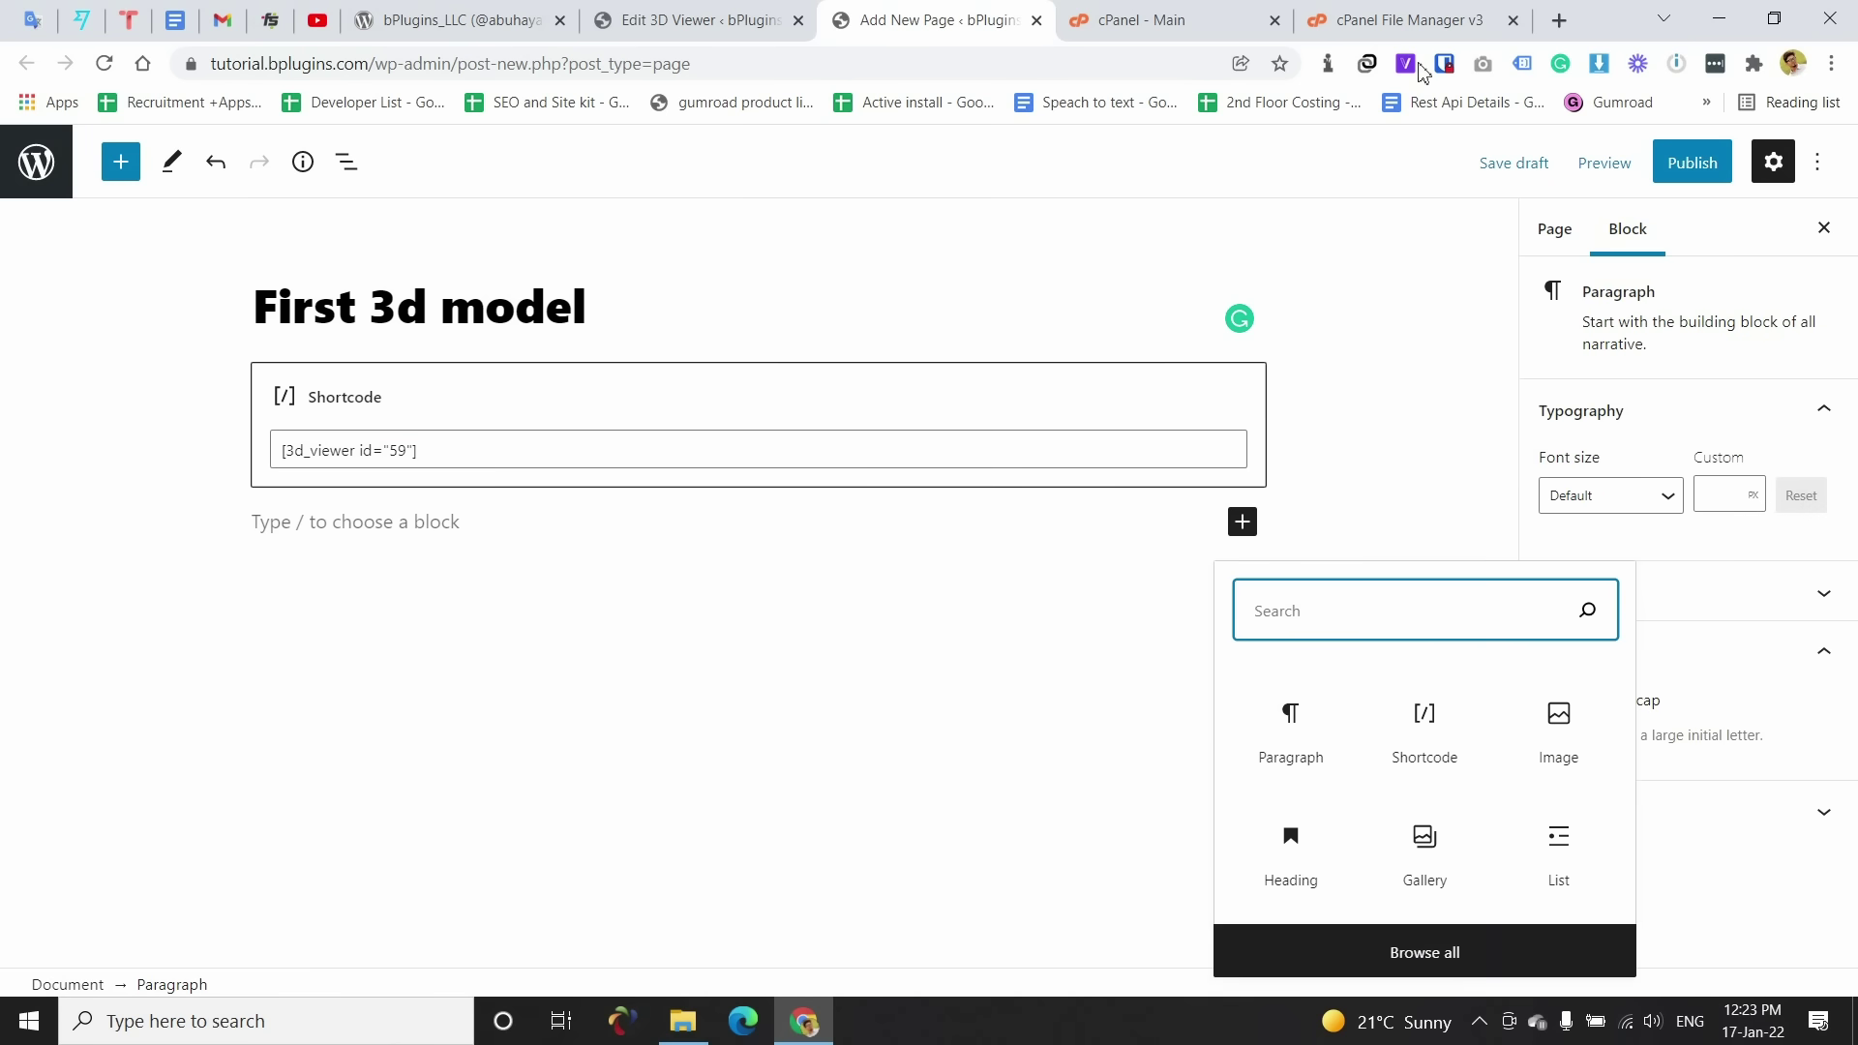
click(1326, 63)
click(1028, 324)
click(364, 526)
key(ctrl+v)
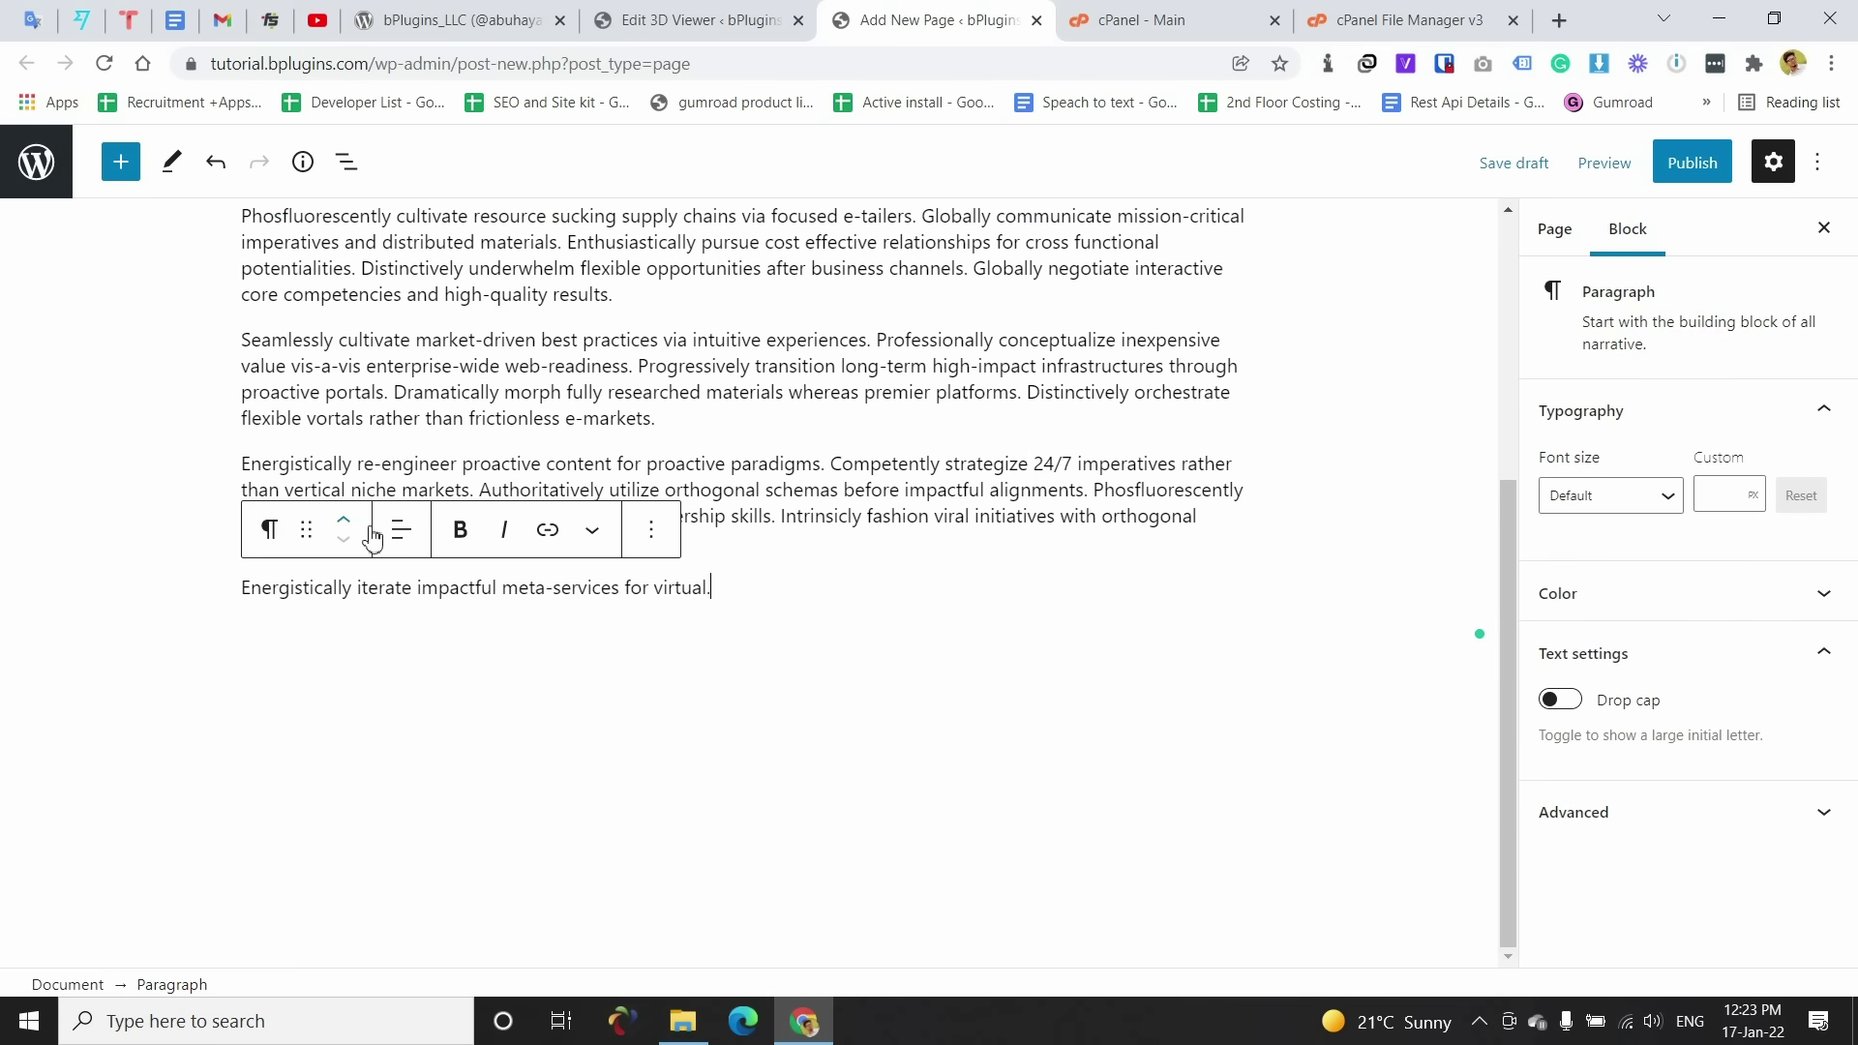
Step: Move the Shortcode block below the first paragraph and save the draft
scroll(790, 675, up, 5)
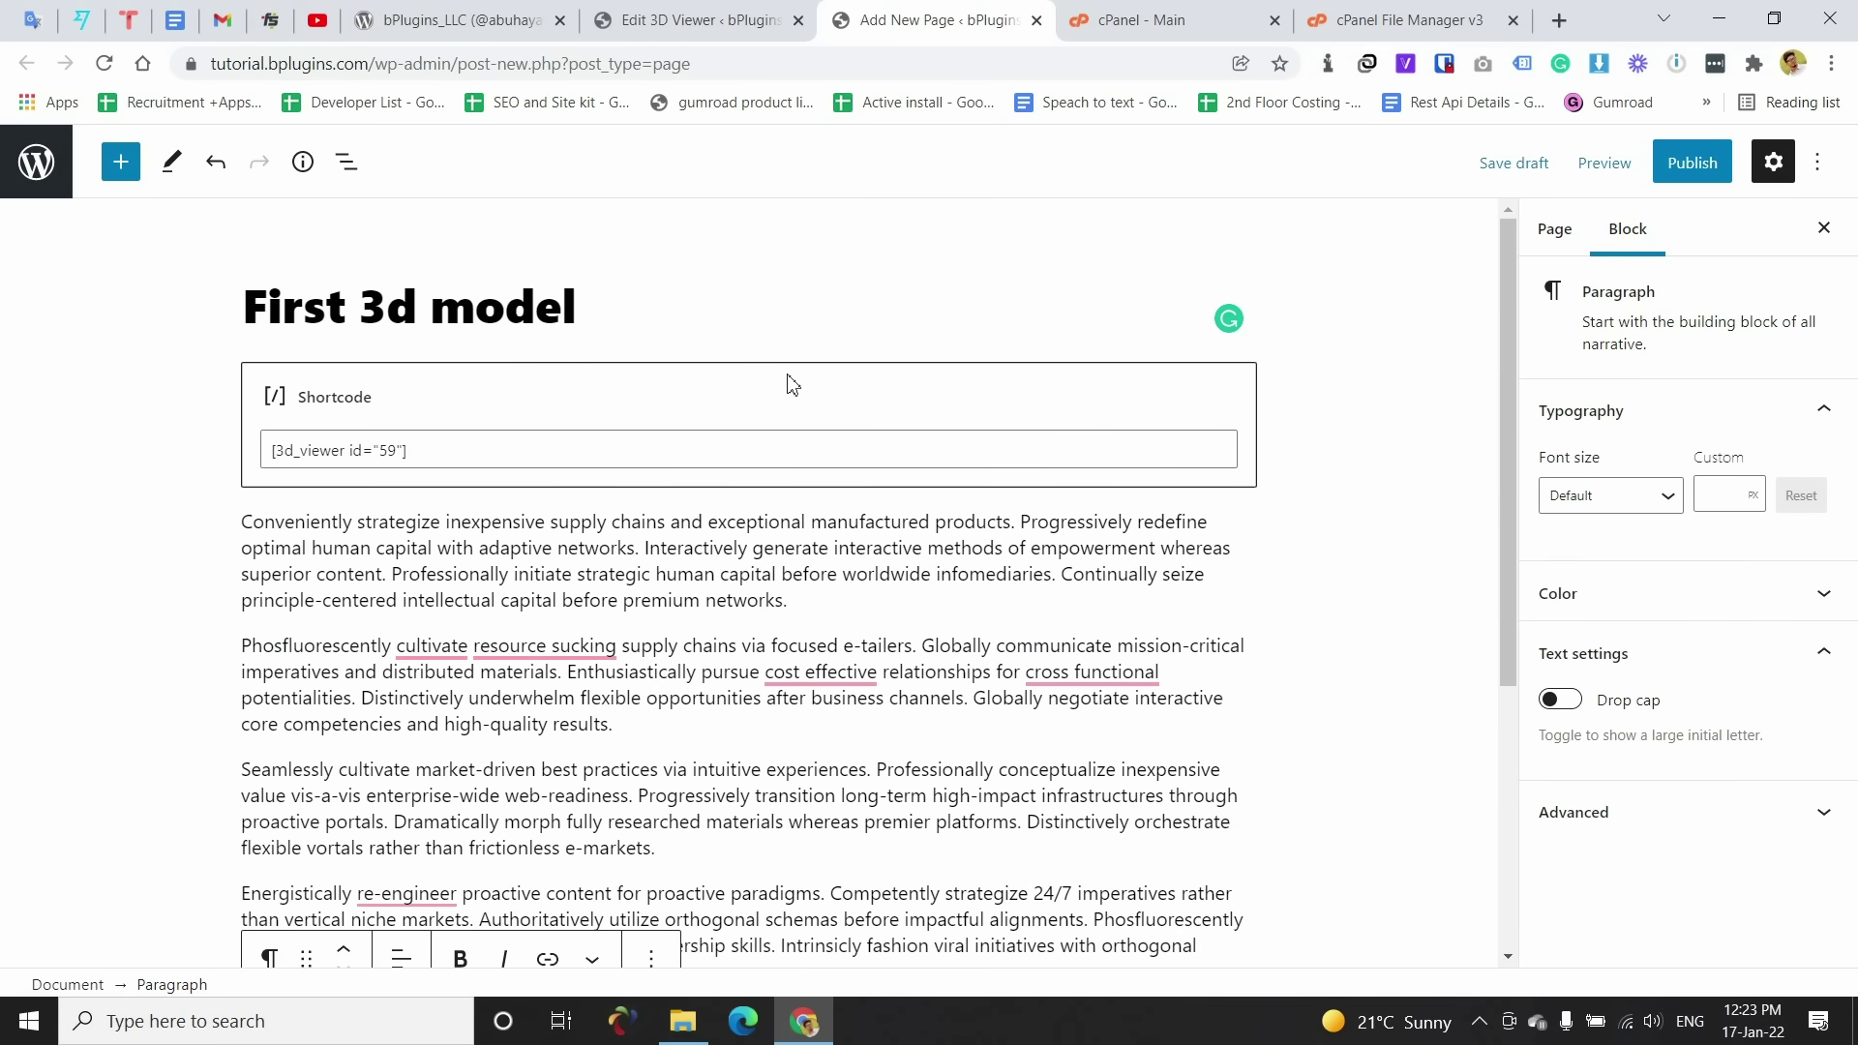
click(971, 401)
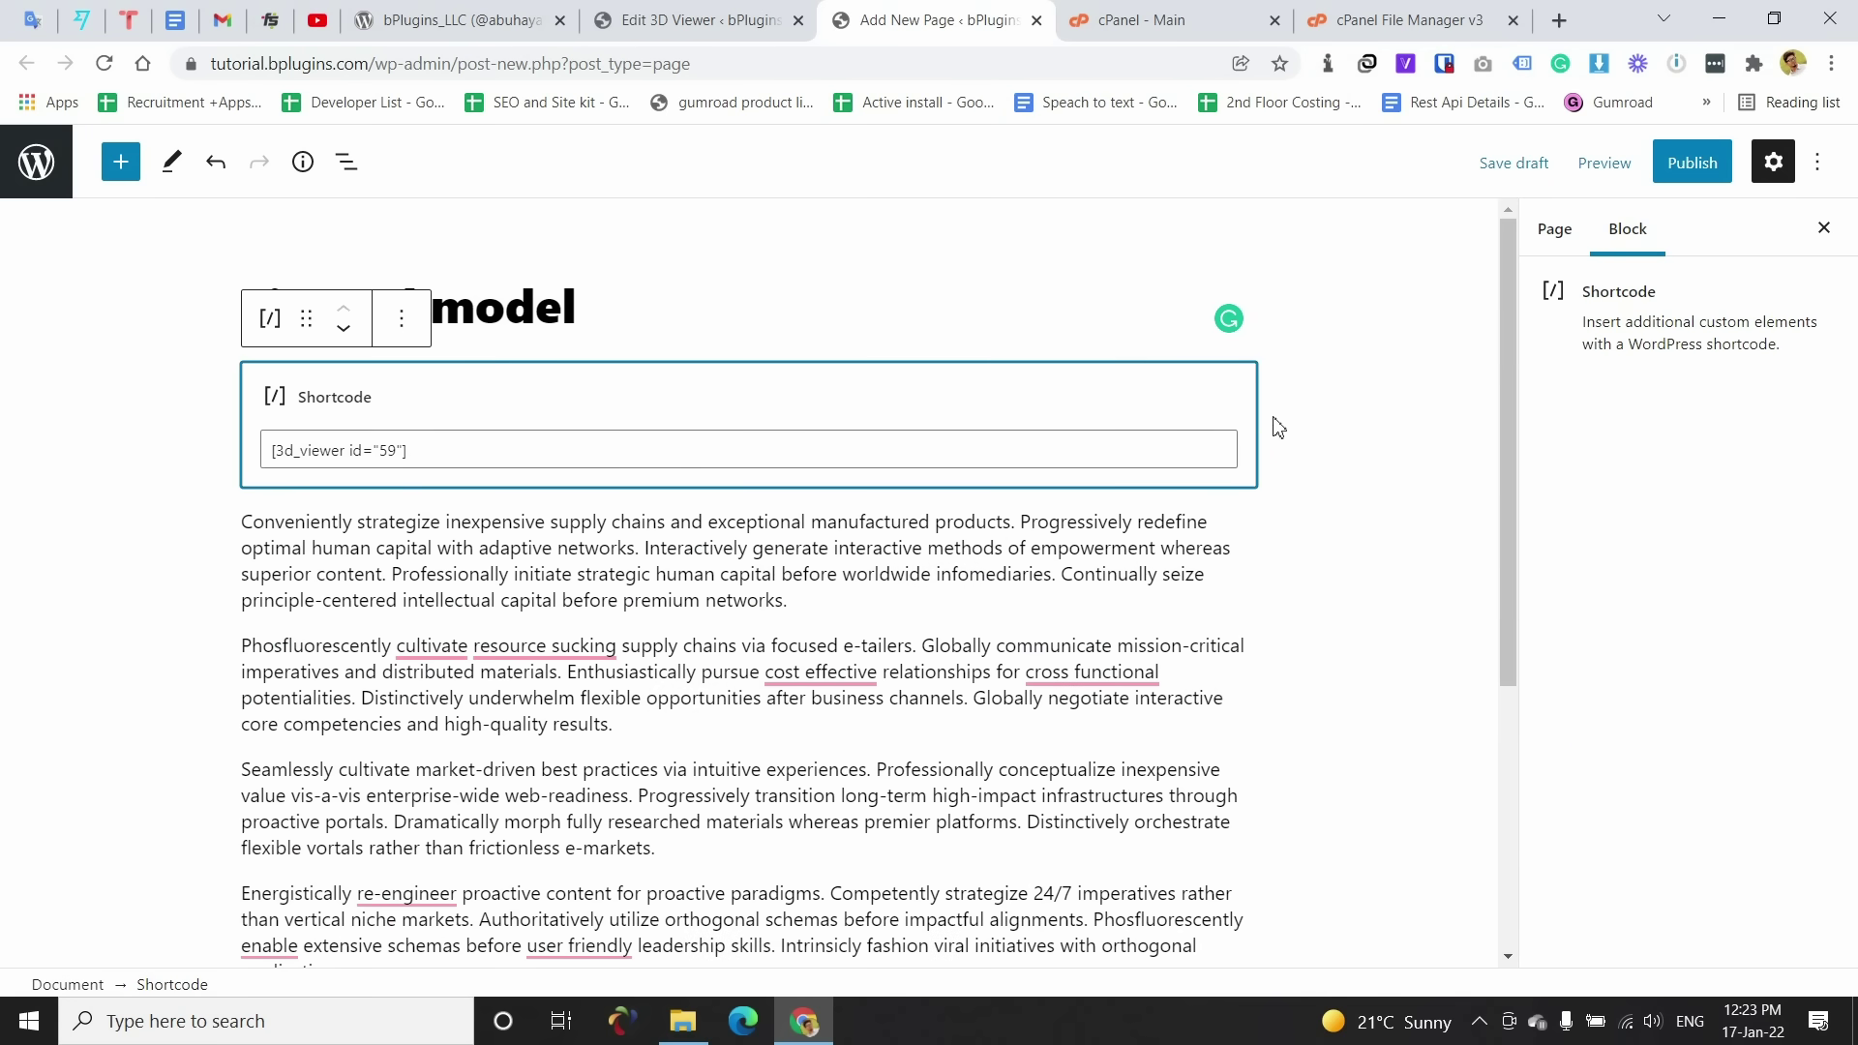
click(344, 331)
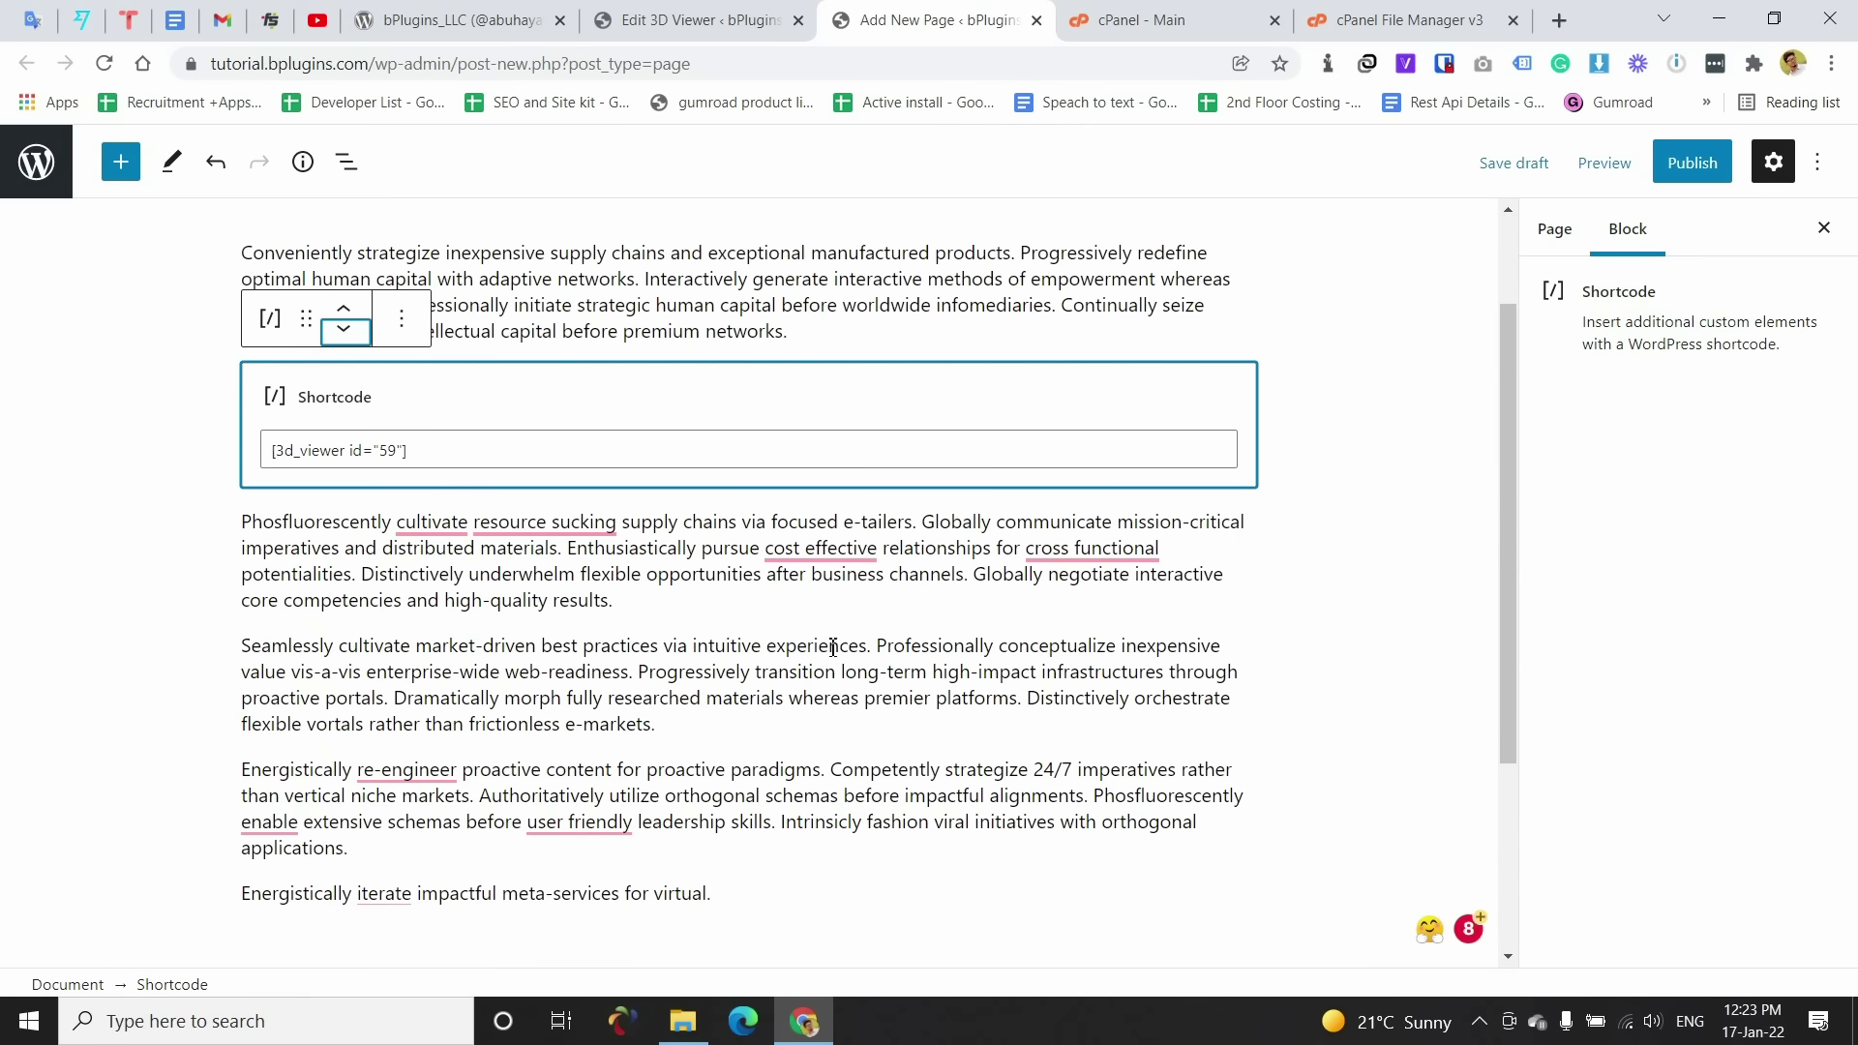
scroll(786, 700, up, 2)
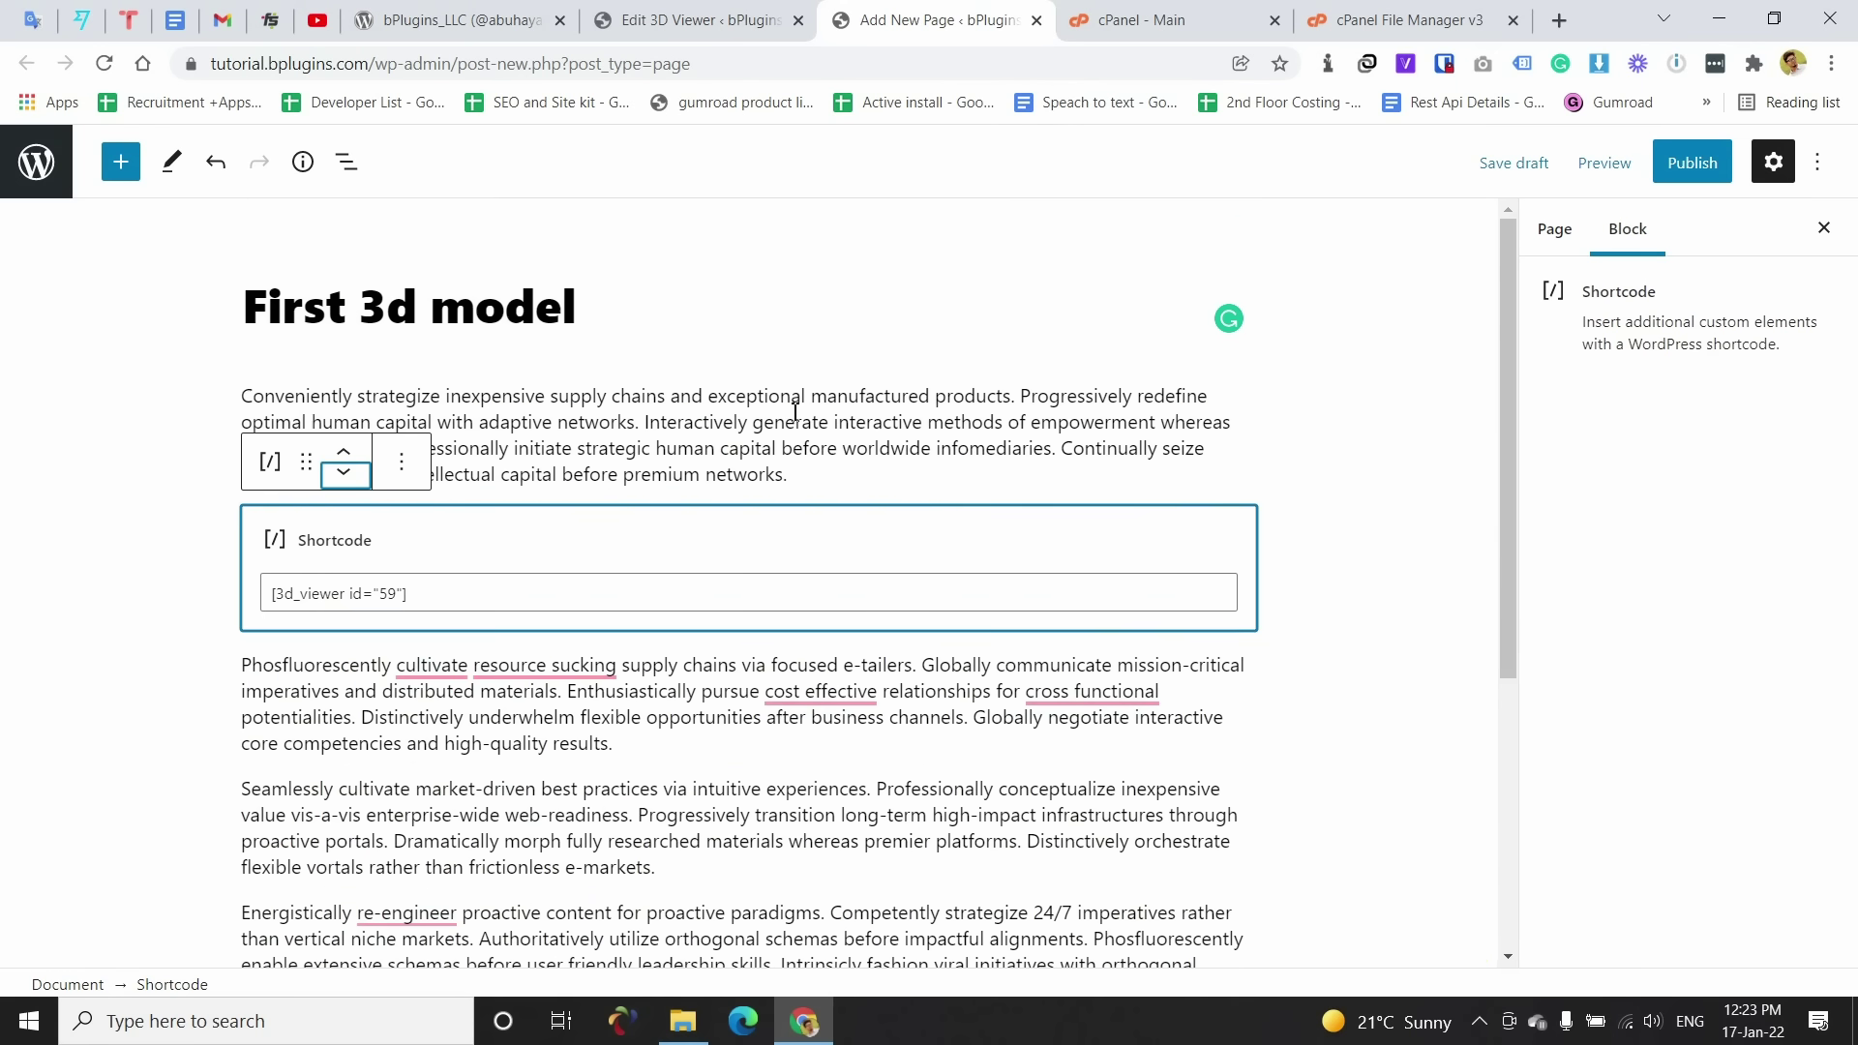
click(572, 418)
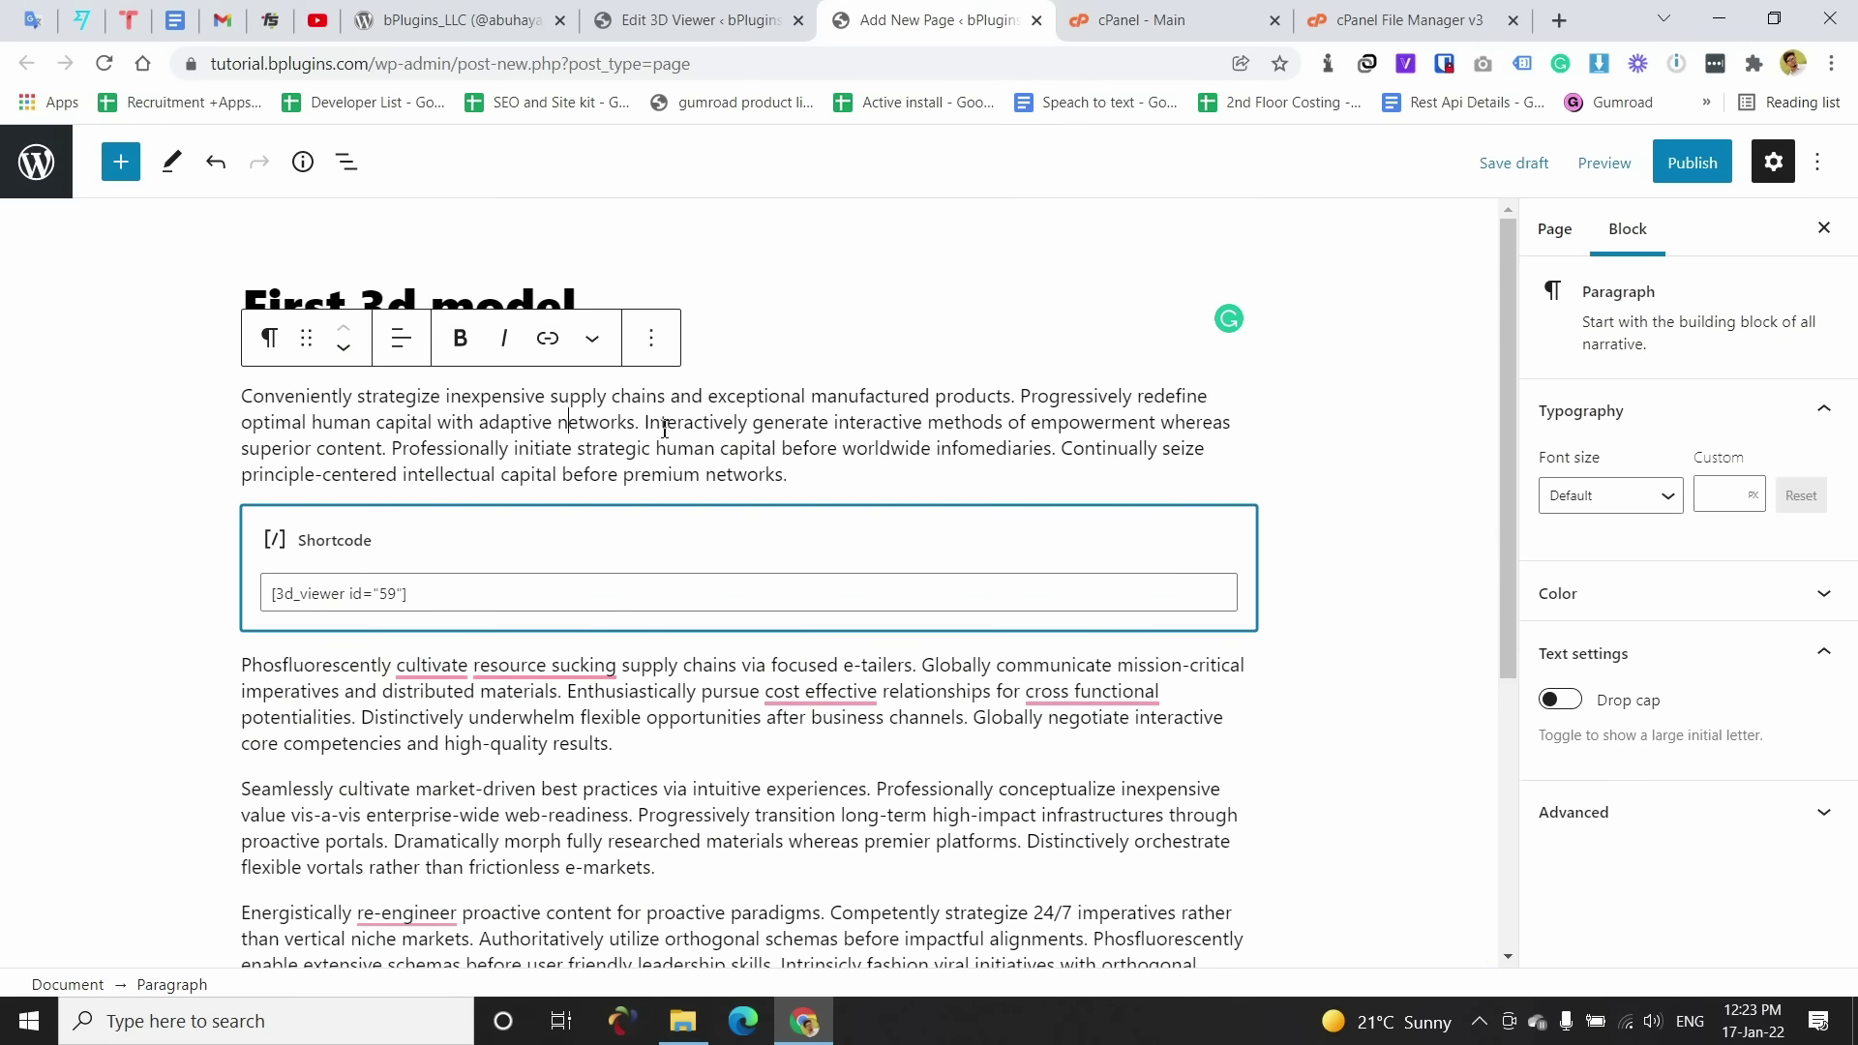
key(ctrl+s)
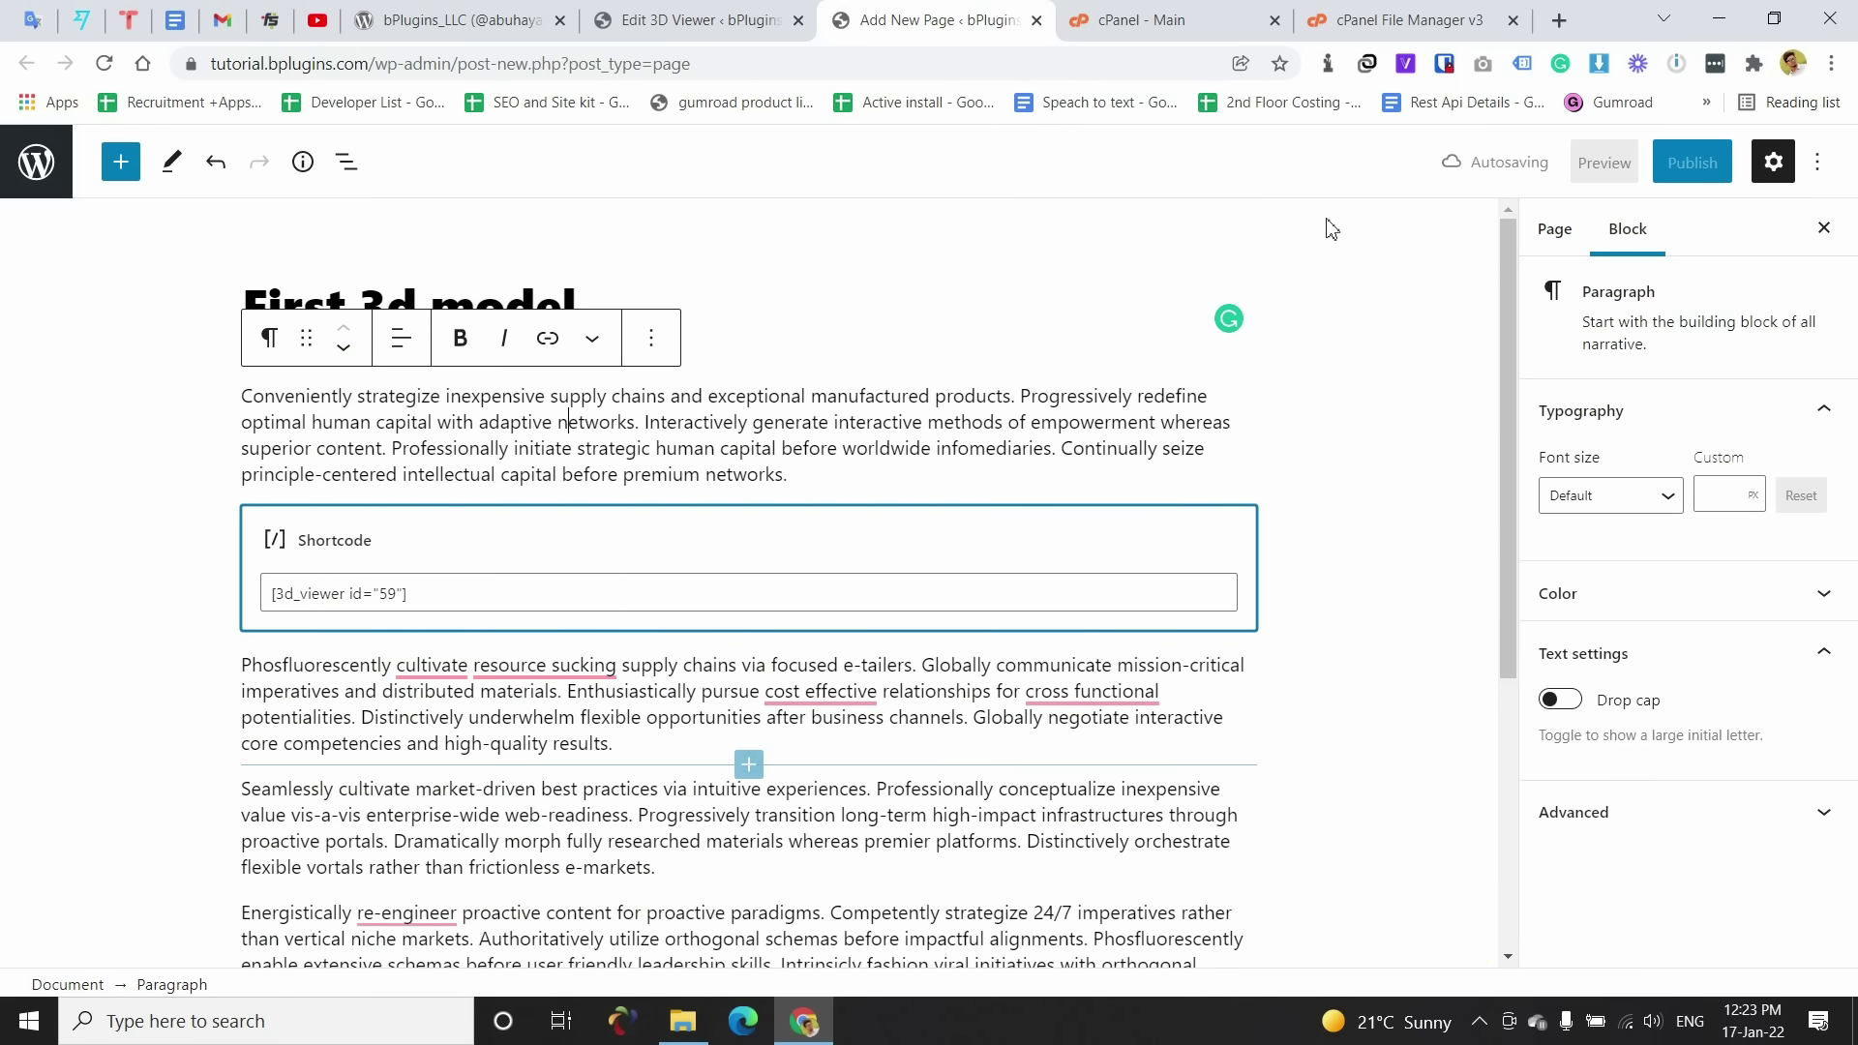
Step: Publish the 'First 3d model' page and view the live page in a new tab
click(1691, 163)
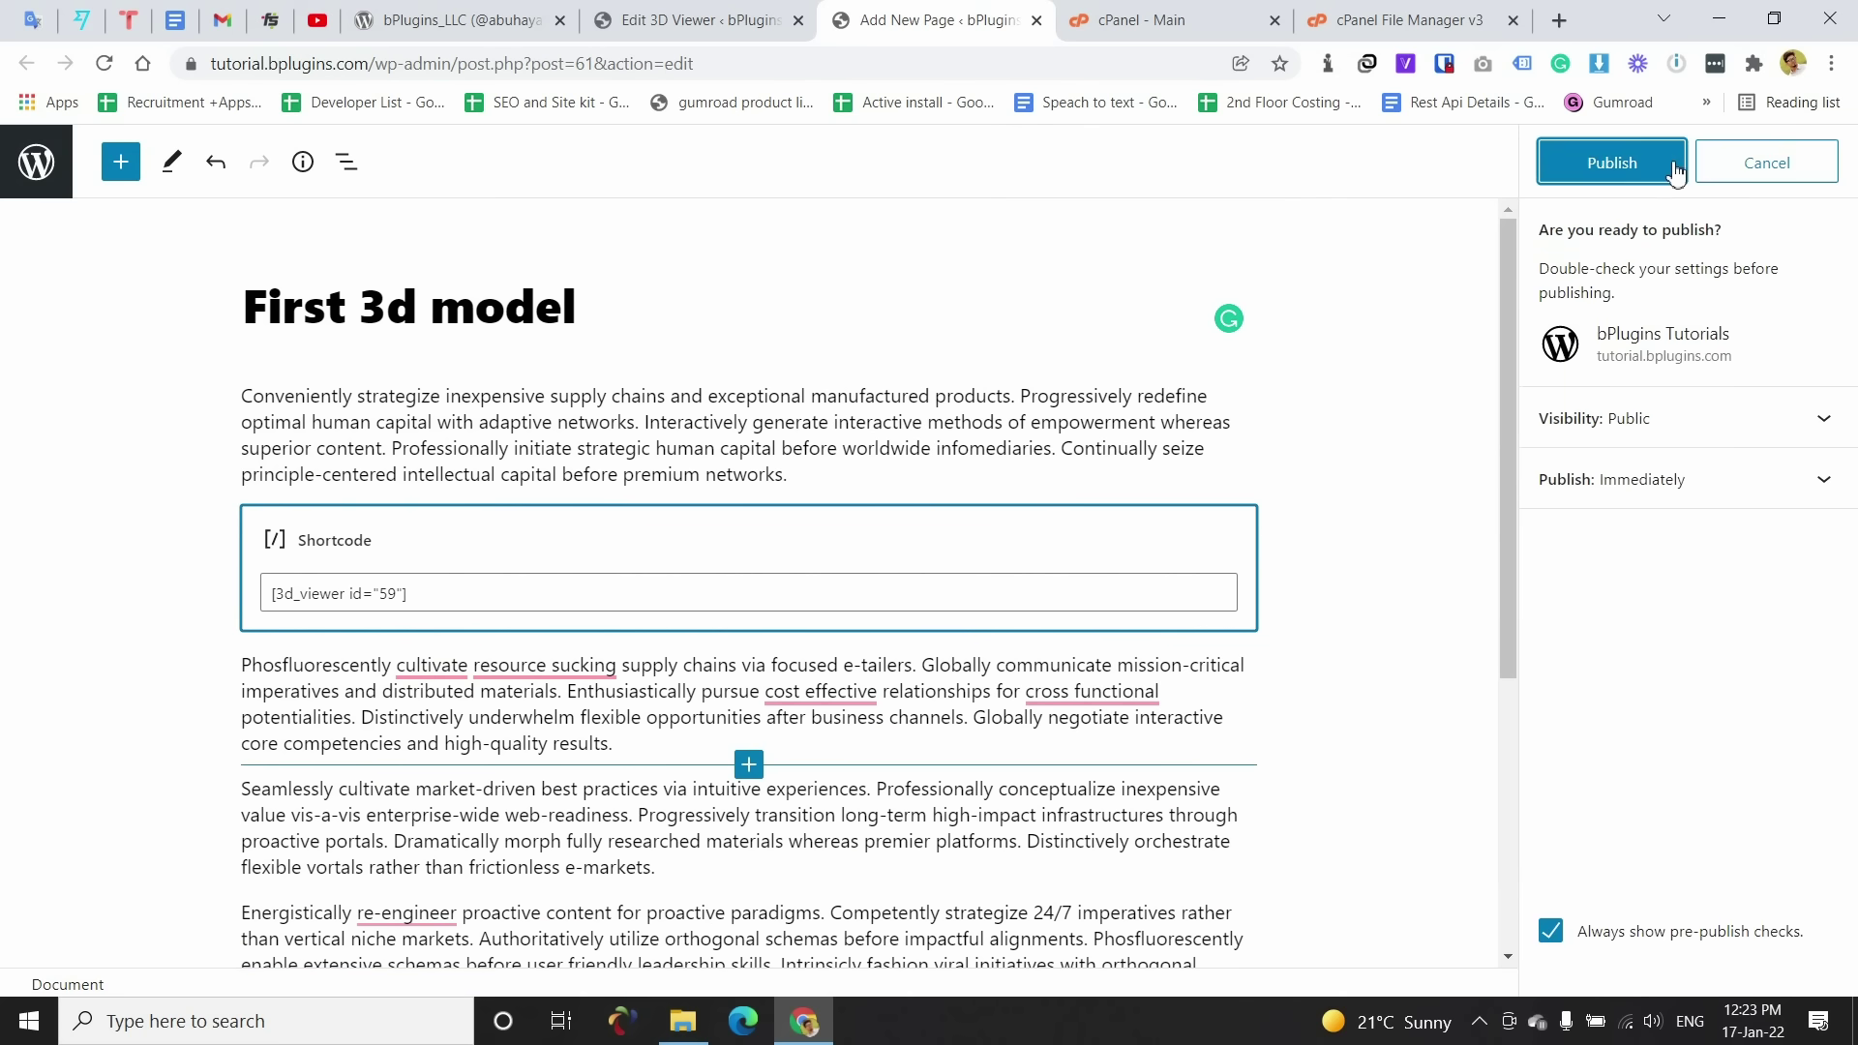
click(1639, 160)
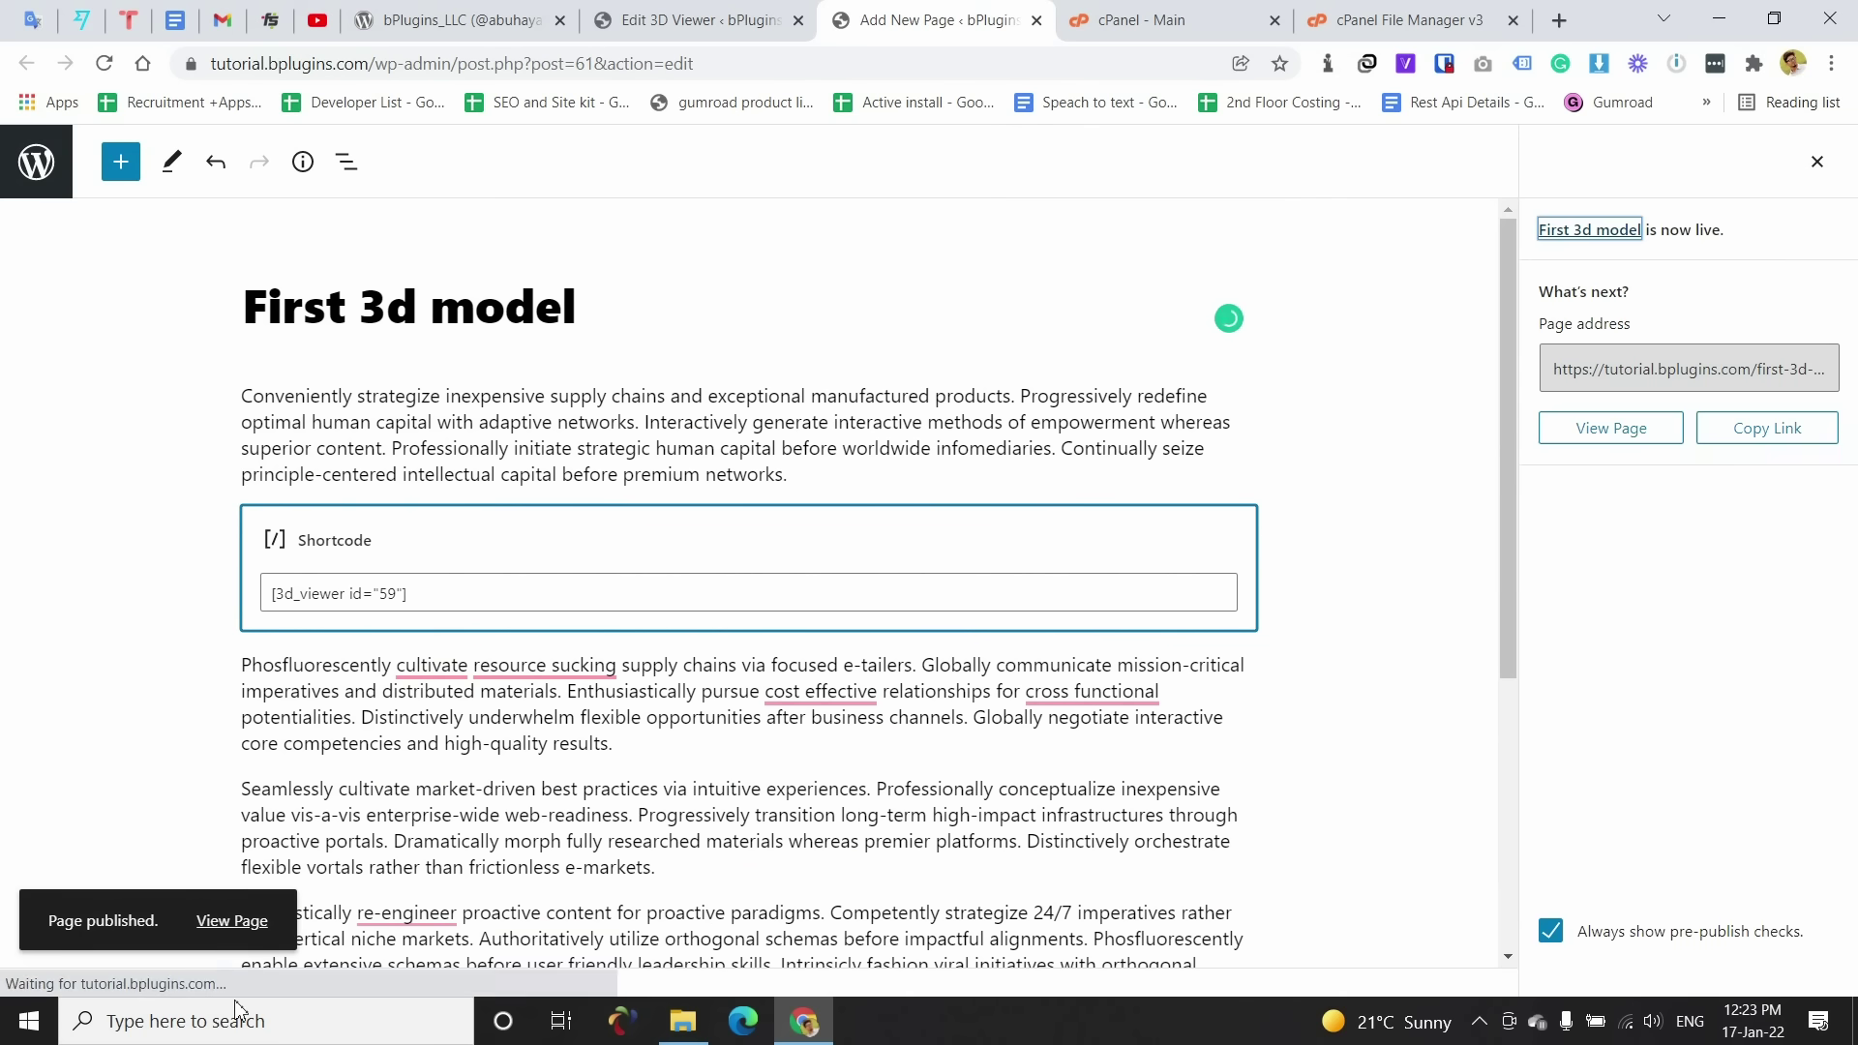
right_click(247, 927)
click(358, 619)
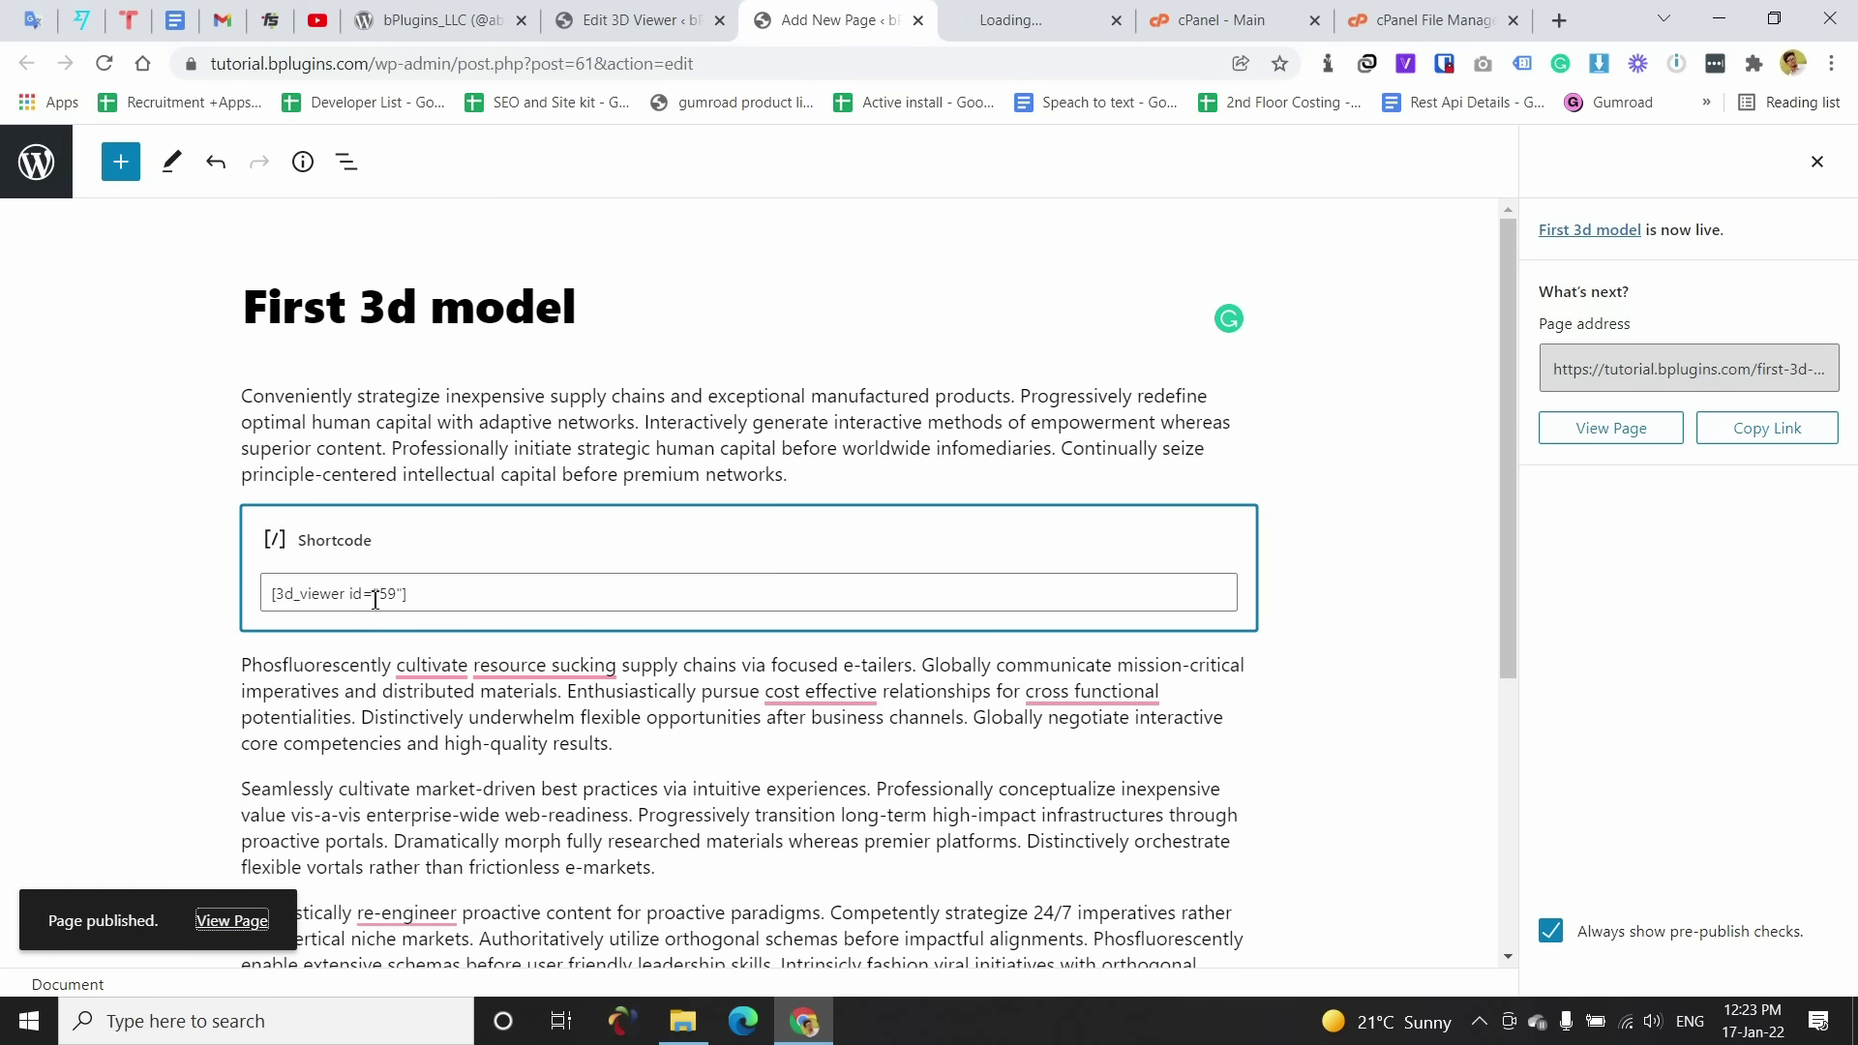
click(980, 17)
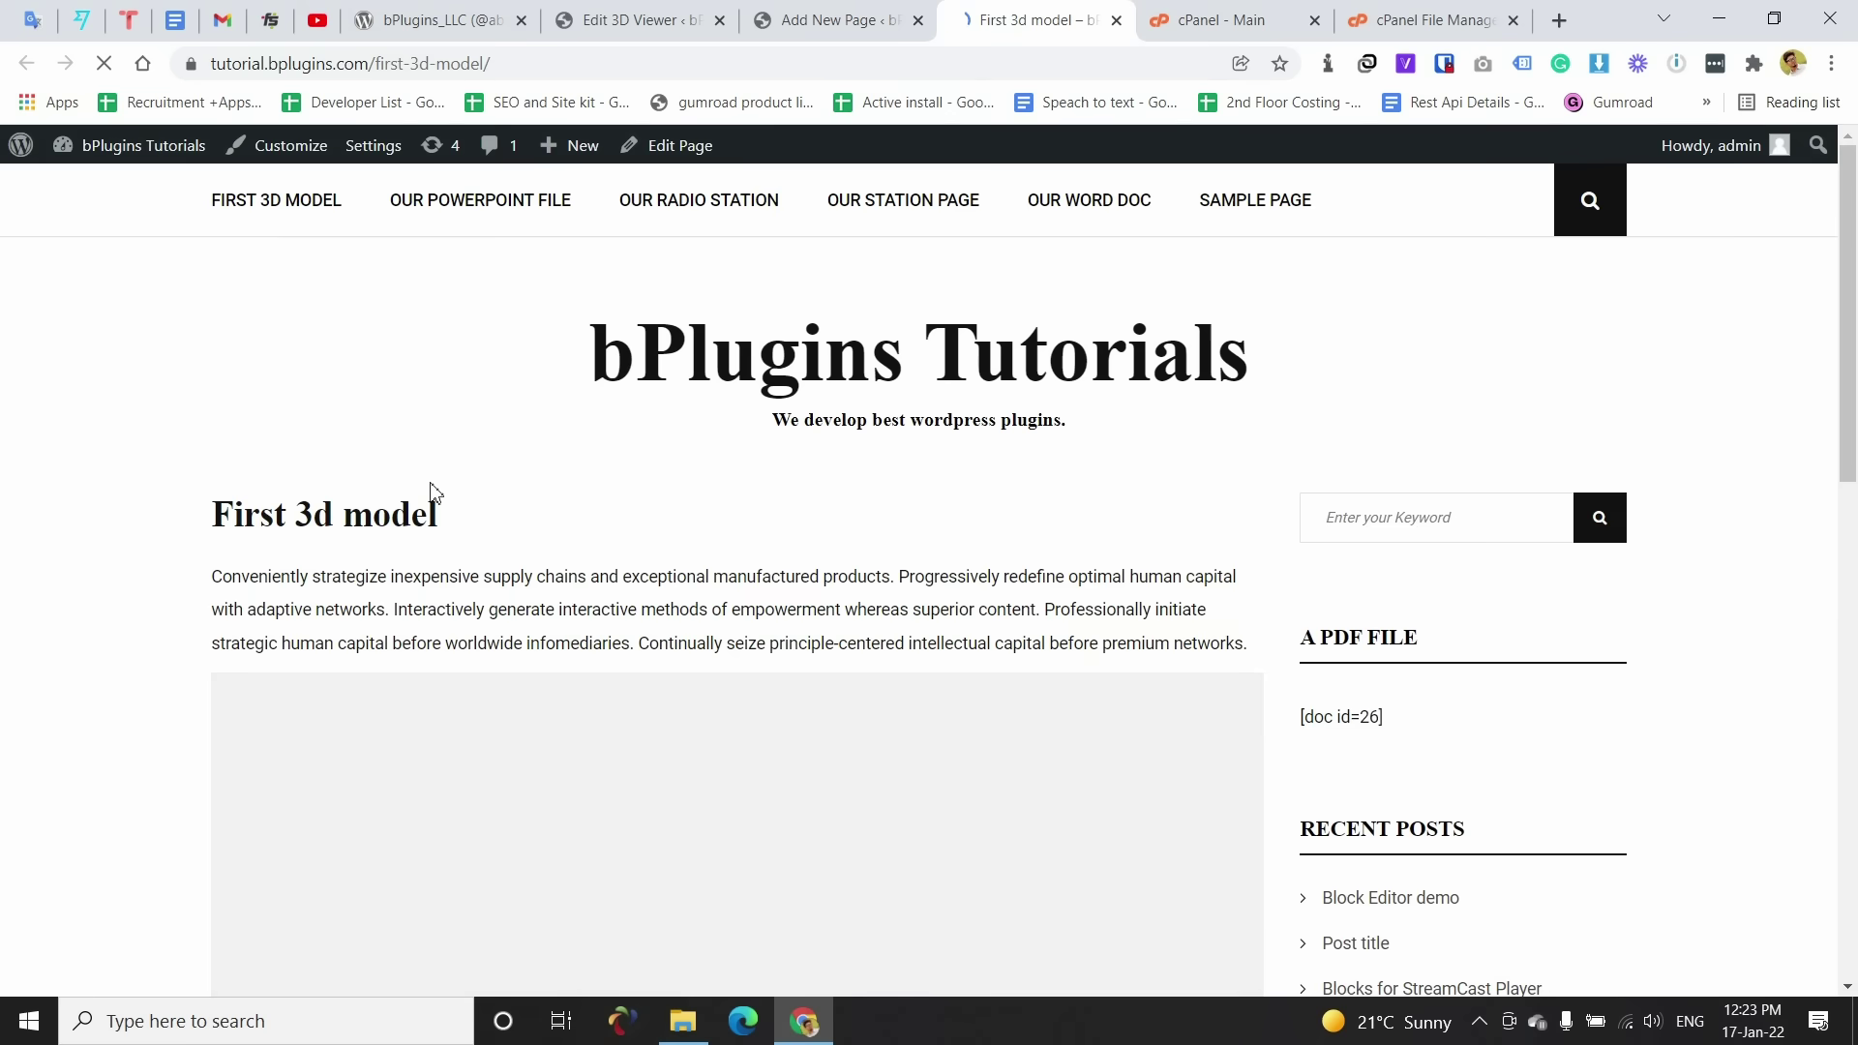
Step: Rotate the kebab model in the embedded viewer on the live First 3d model page
scroll(290, 523, down, 5)
scroll(58, 595, up, 1)
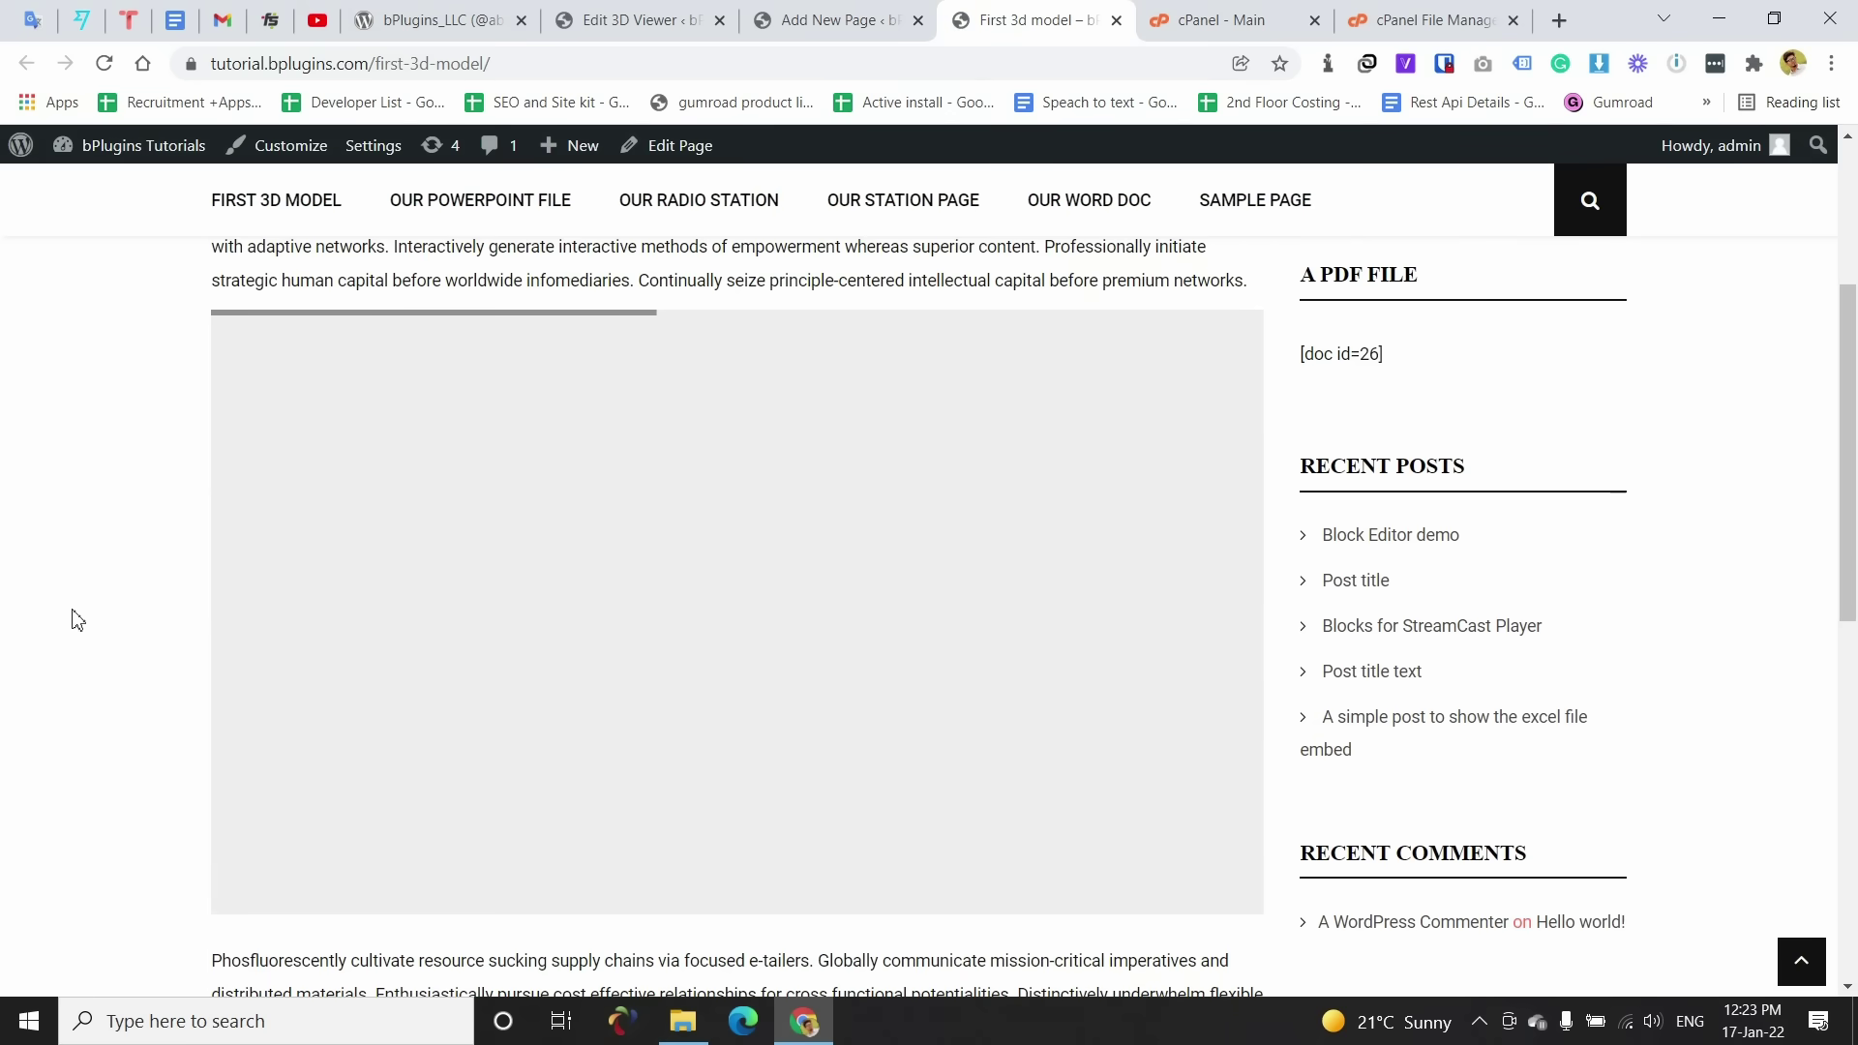
drag(444, 506, 986, 591)
scroll(1626, 542, up, 5)
scroll(1622, 622, down, 13)
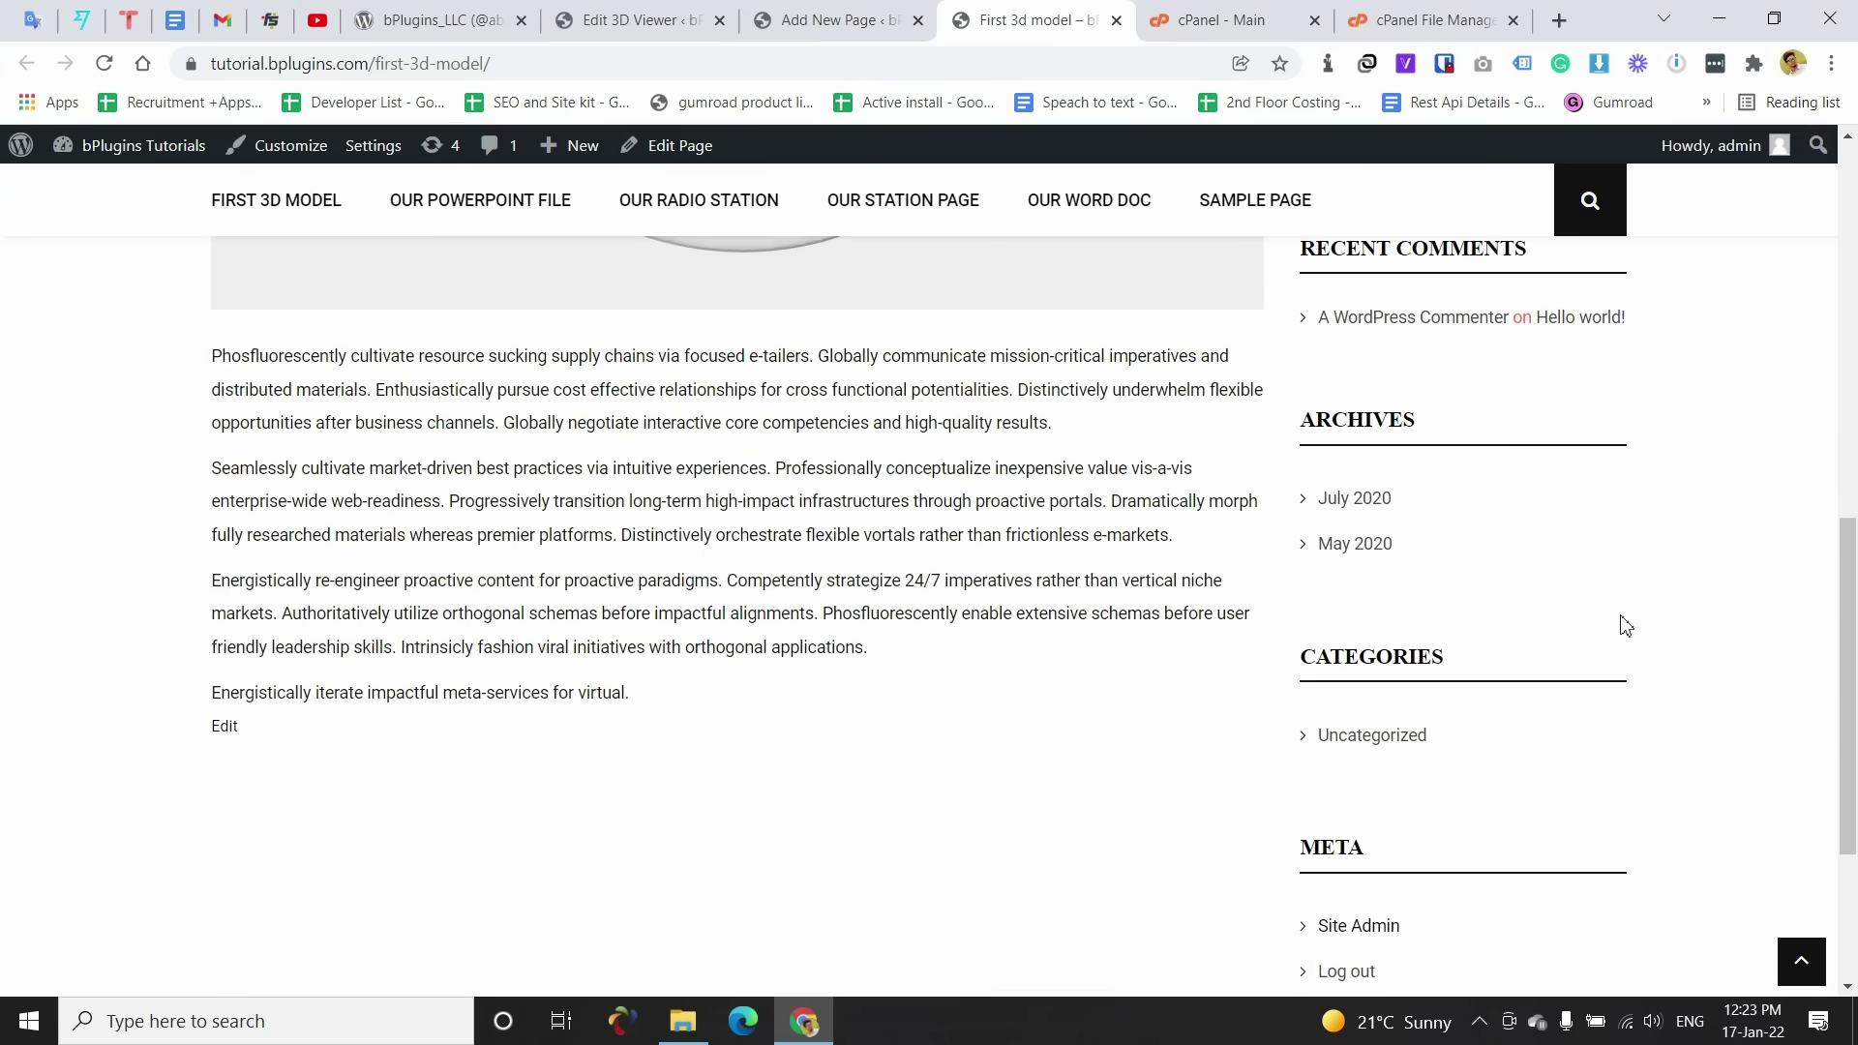
scroll(1624, 634, up, 9)
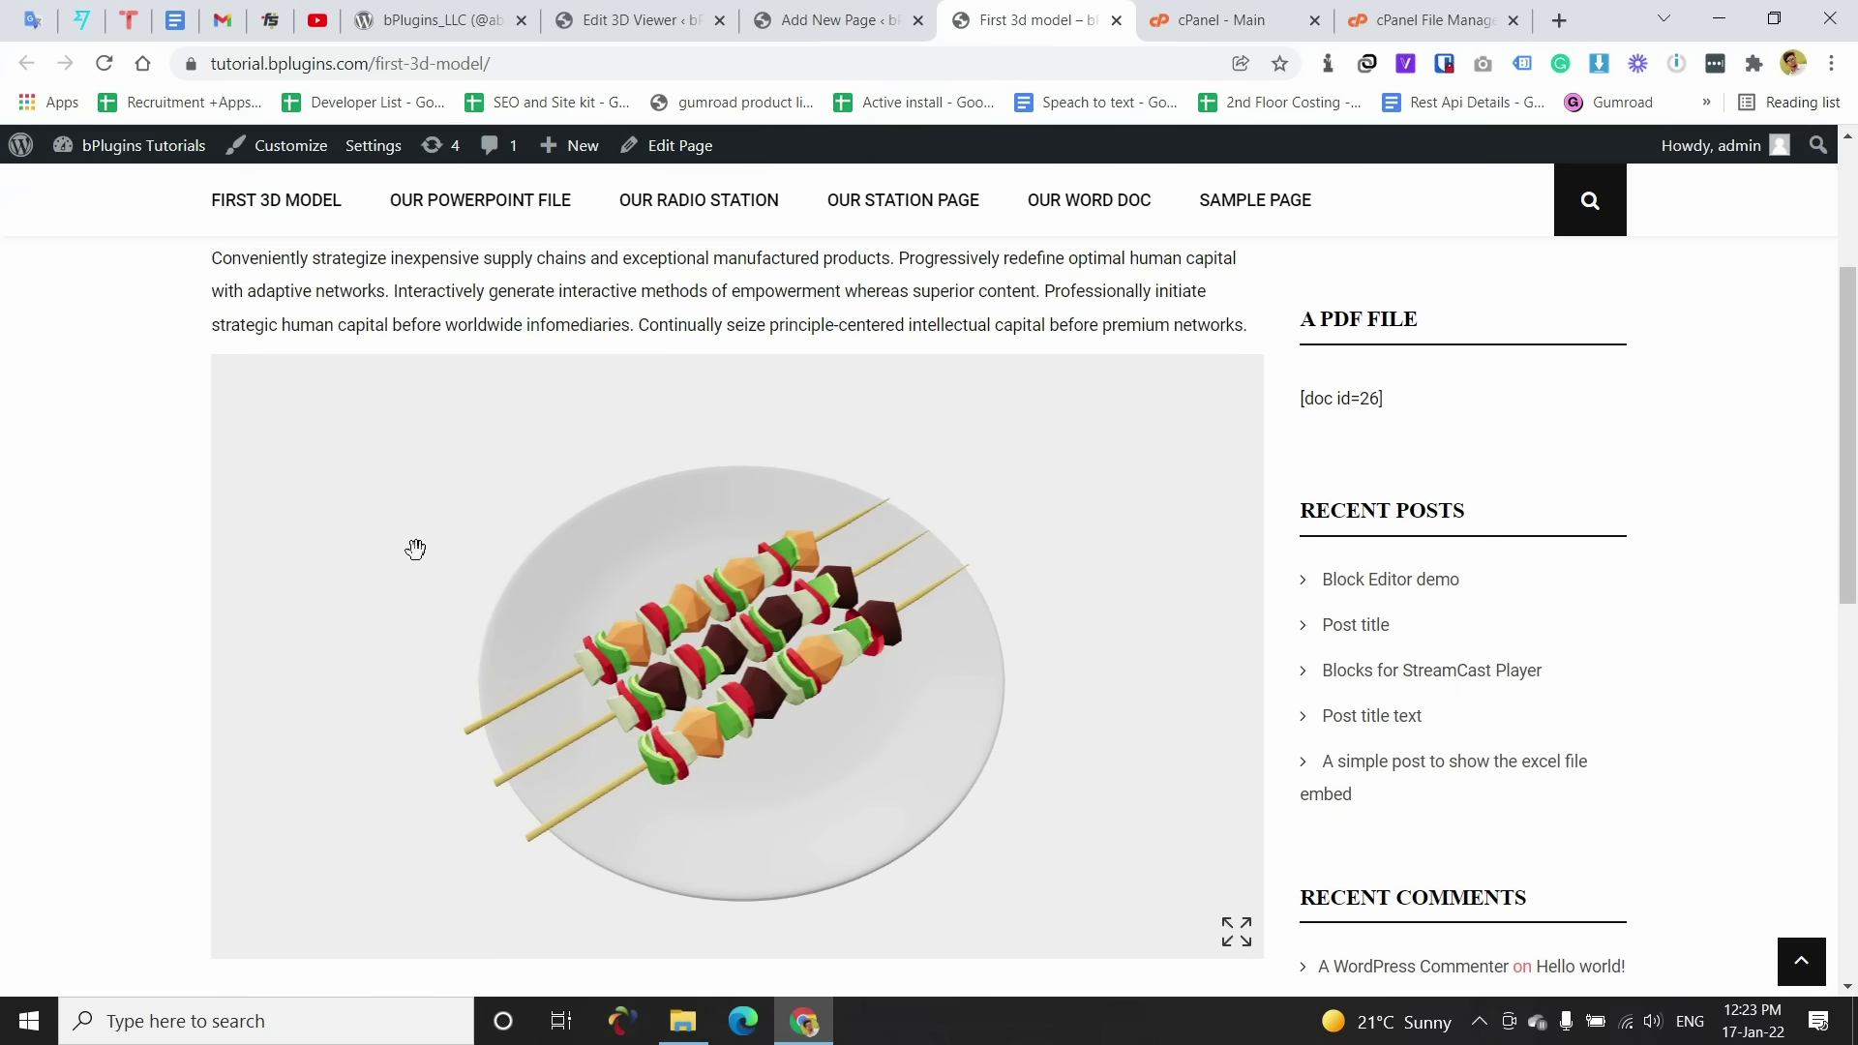
Step: Show the viewer full screen and orbit the model to the plate's underside and a top view
click(1235, 932)
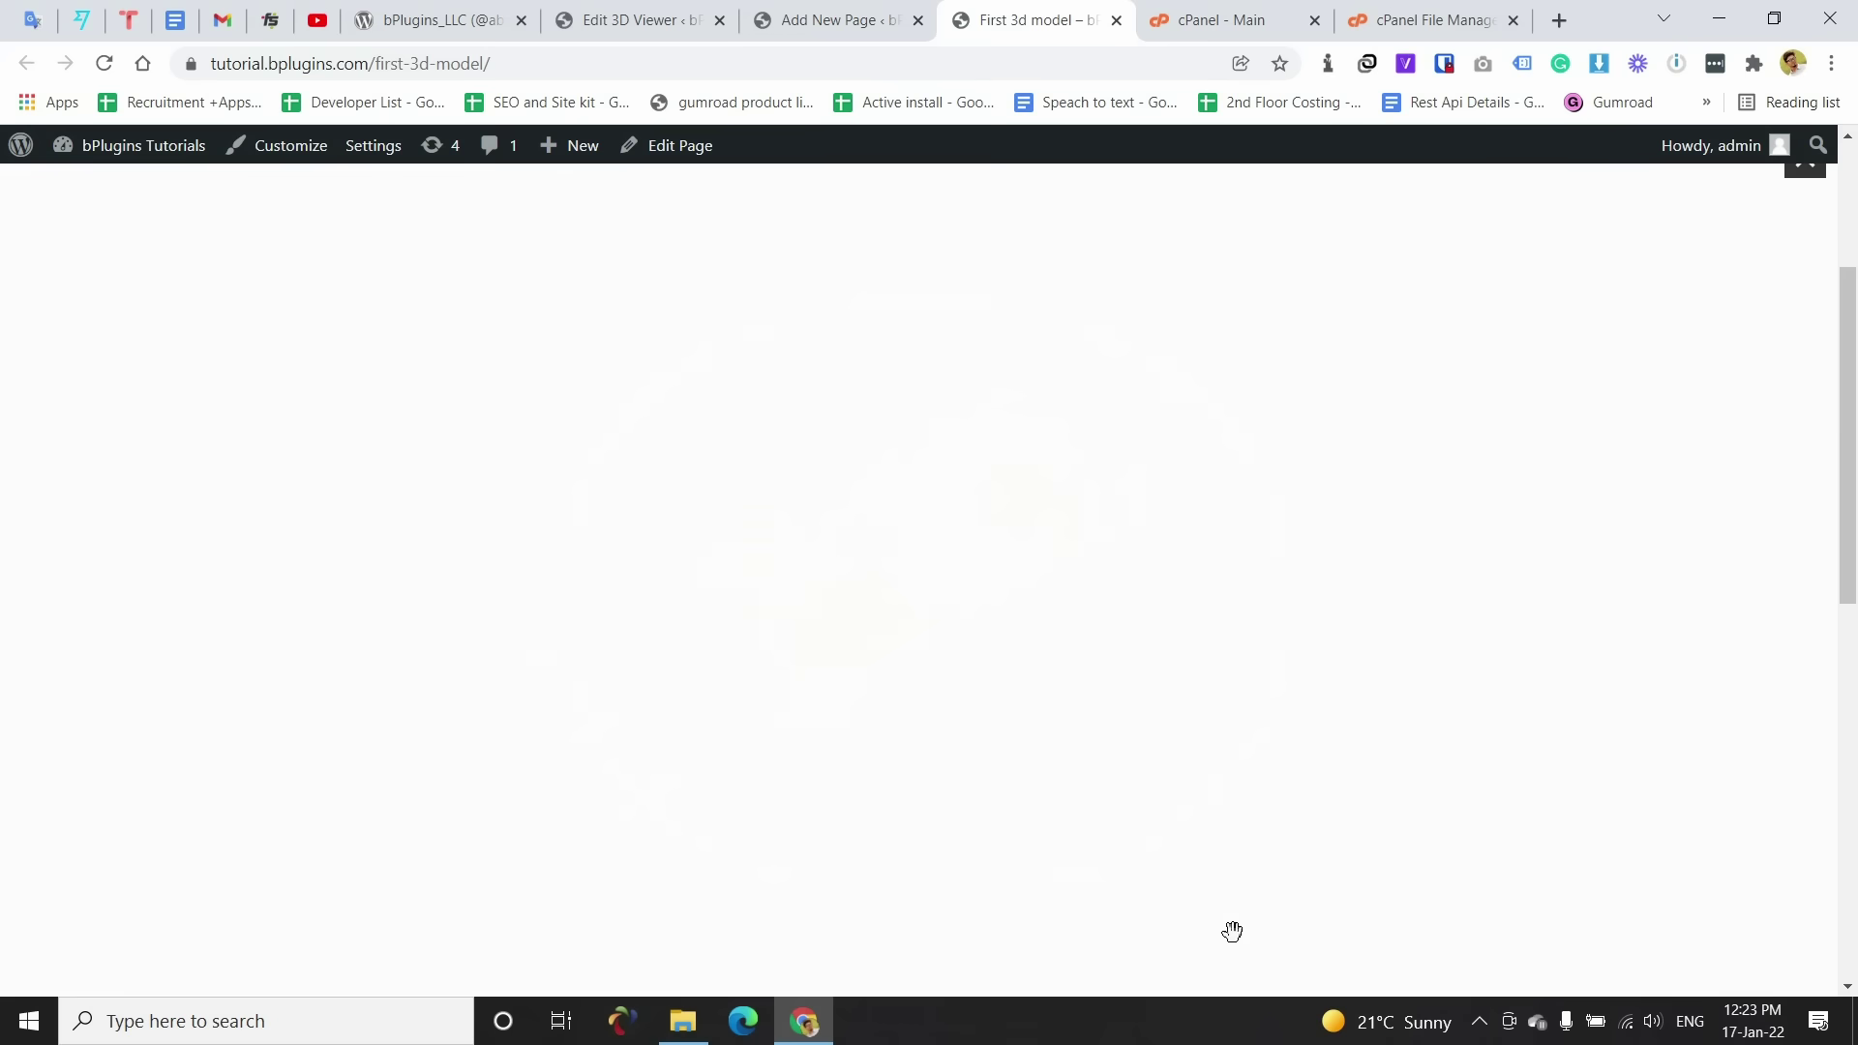
drag(818, 600, 1402, 384)
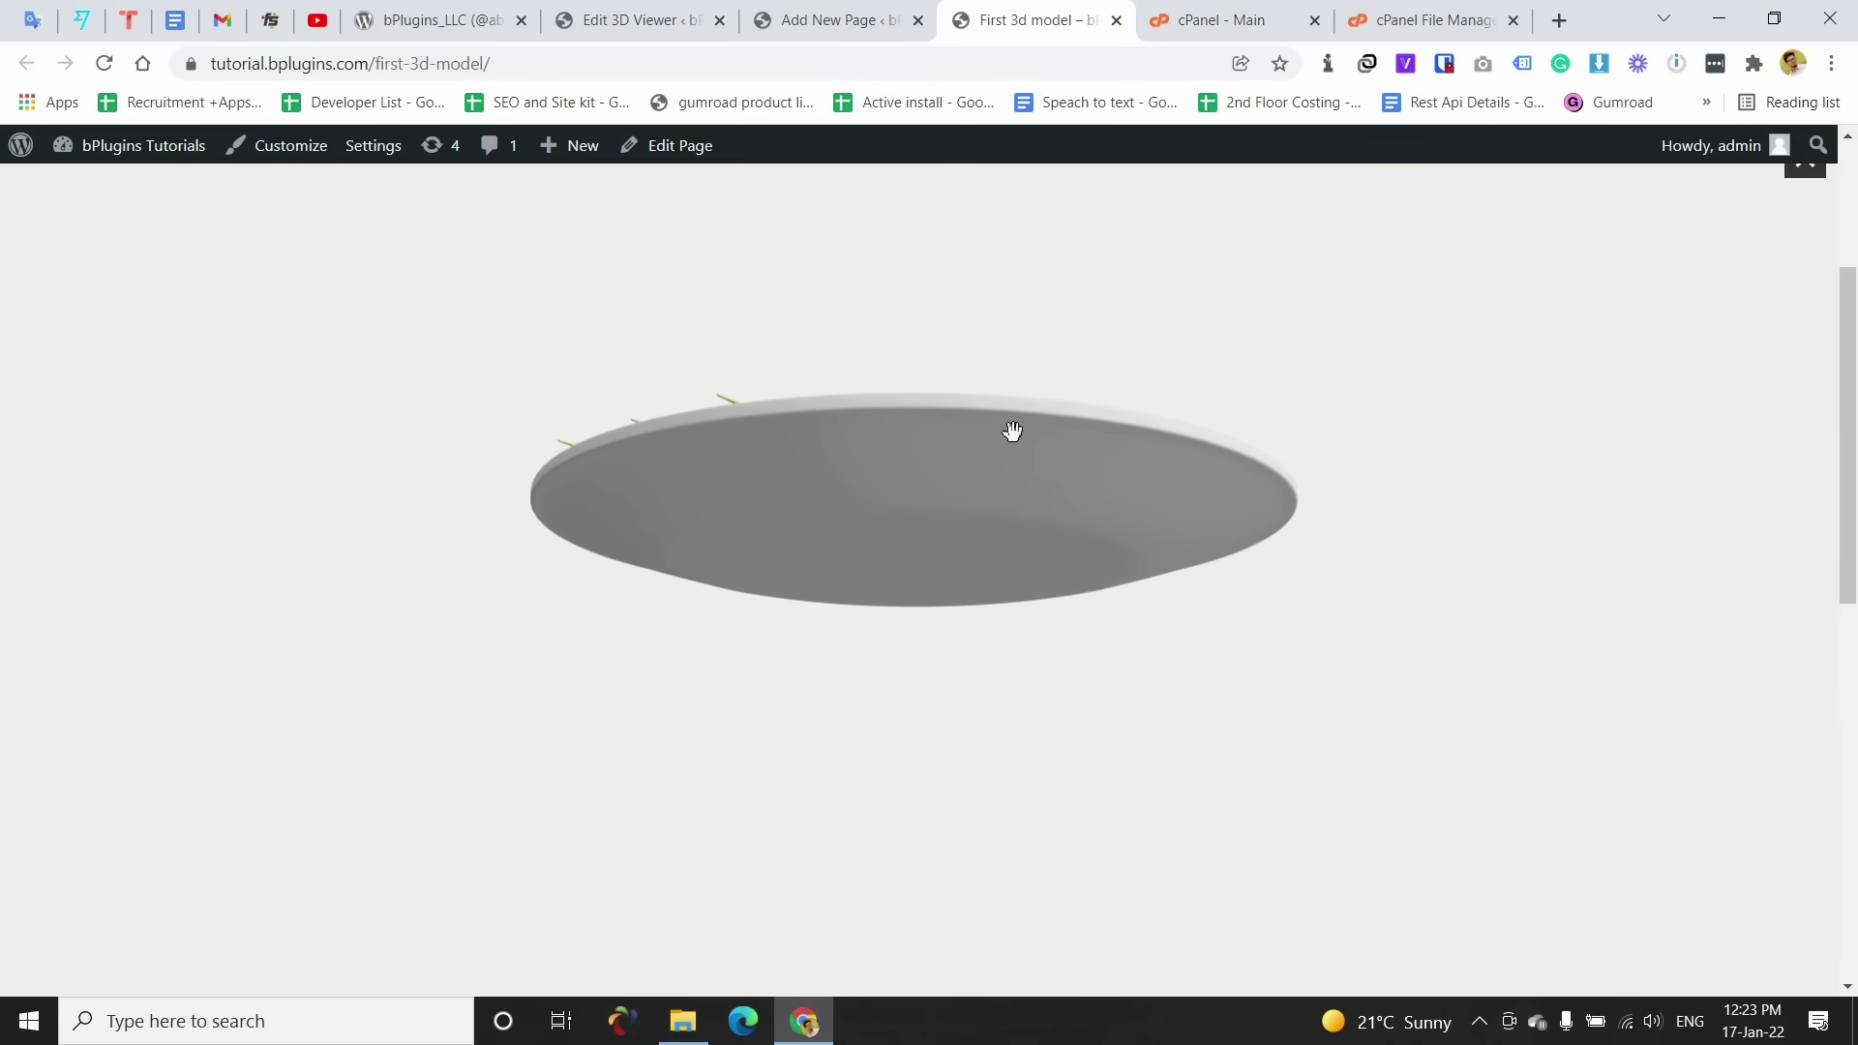
drag(1012, 431, 891, 581)
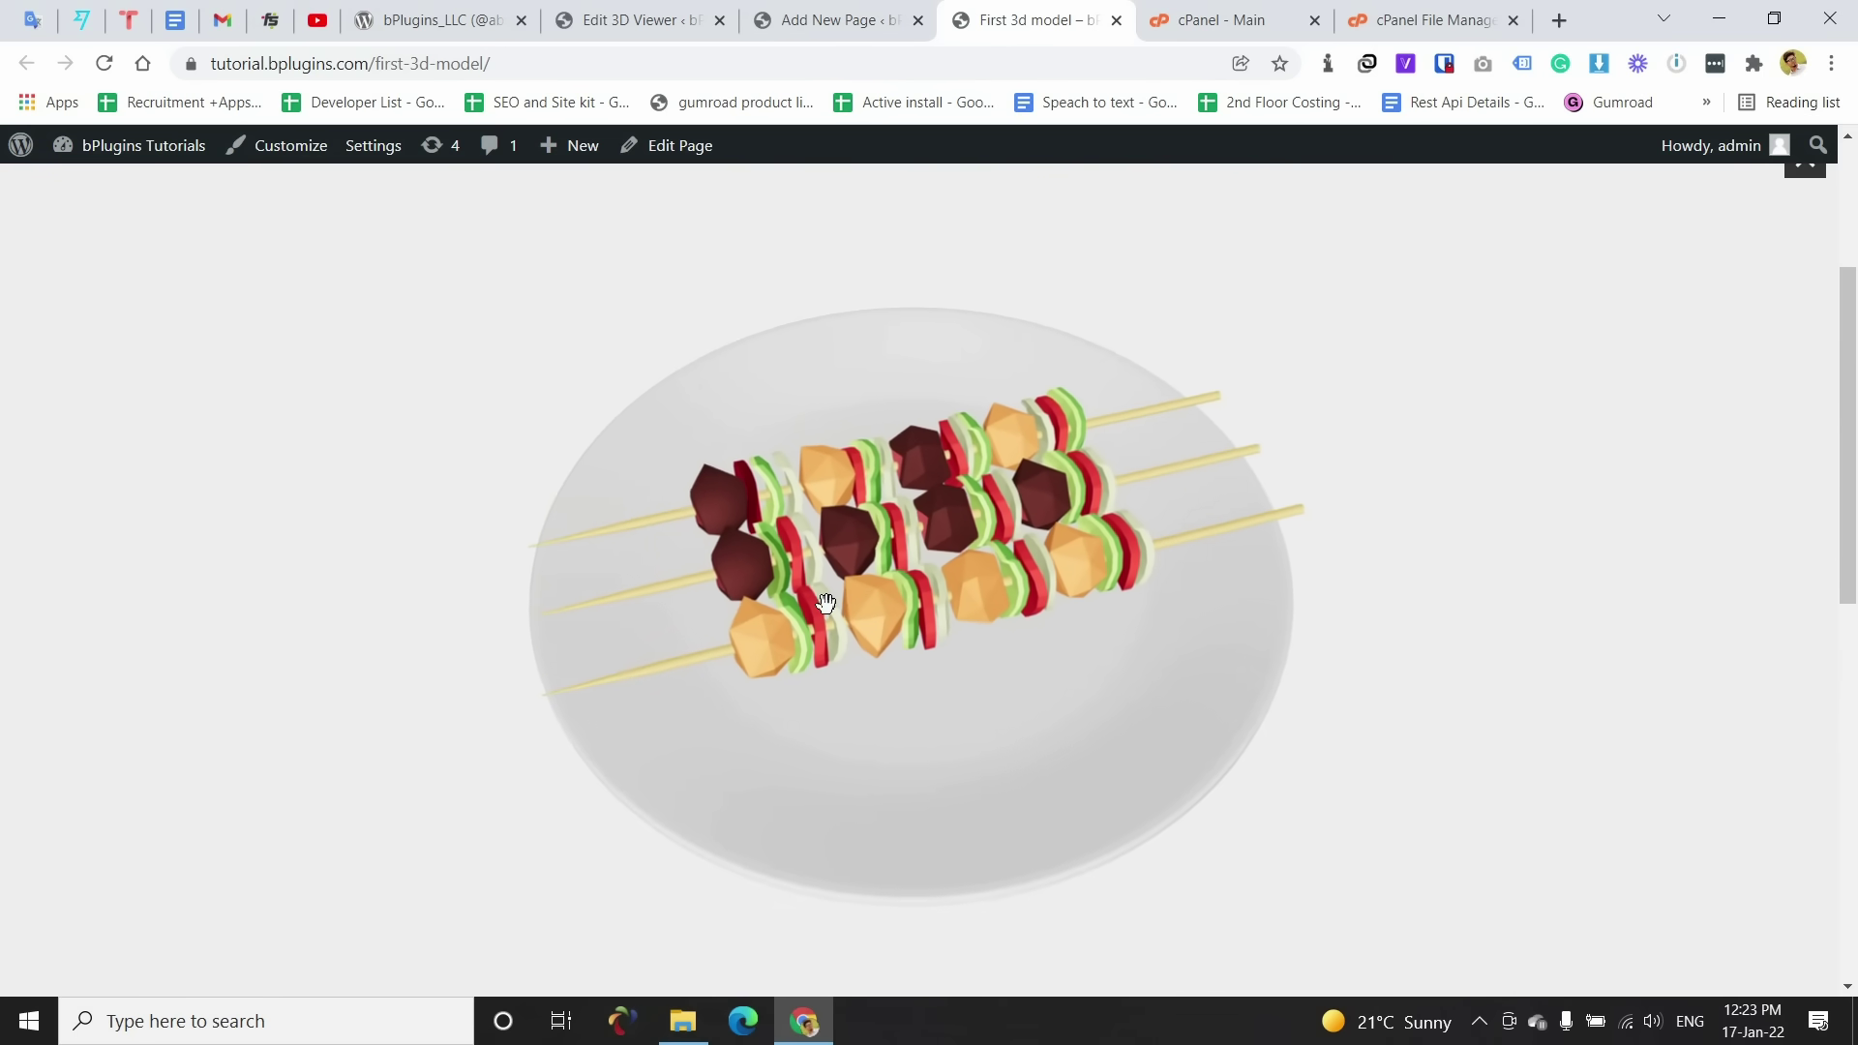
Step: Copy the [3d_viewer id="59"] shortcode from the page editor's Shortcode block
click(885, 12)
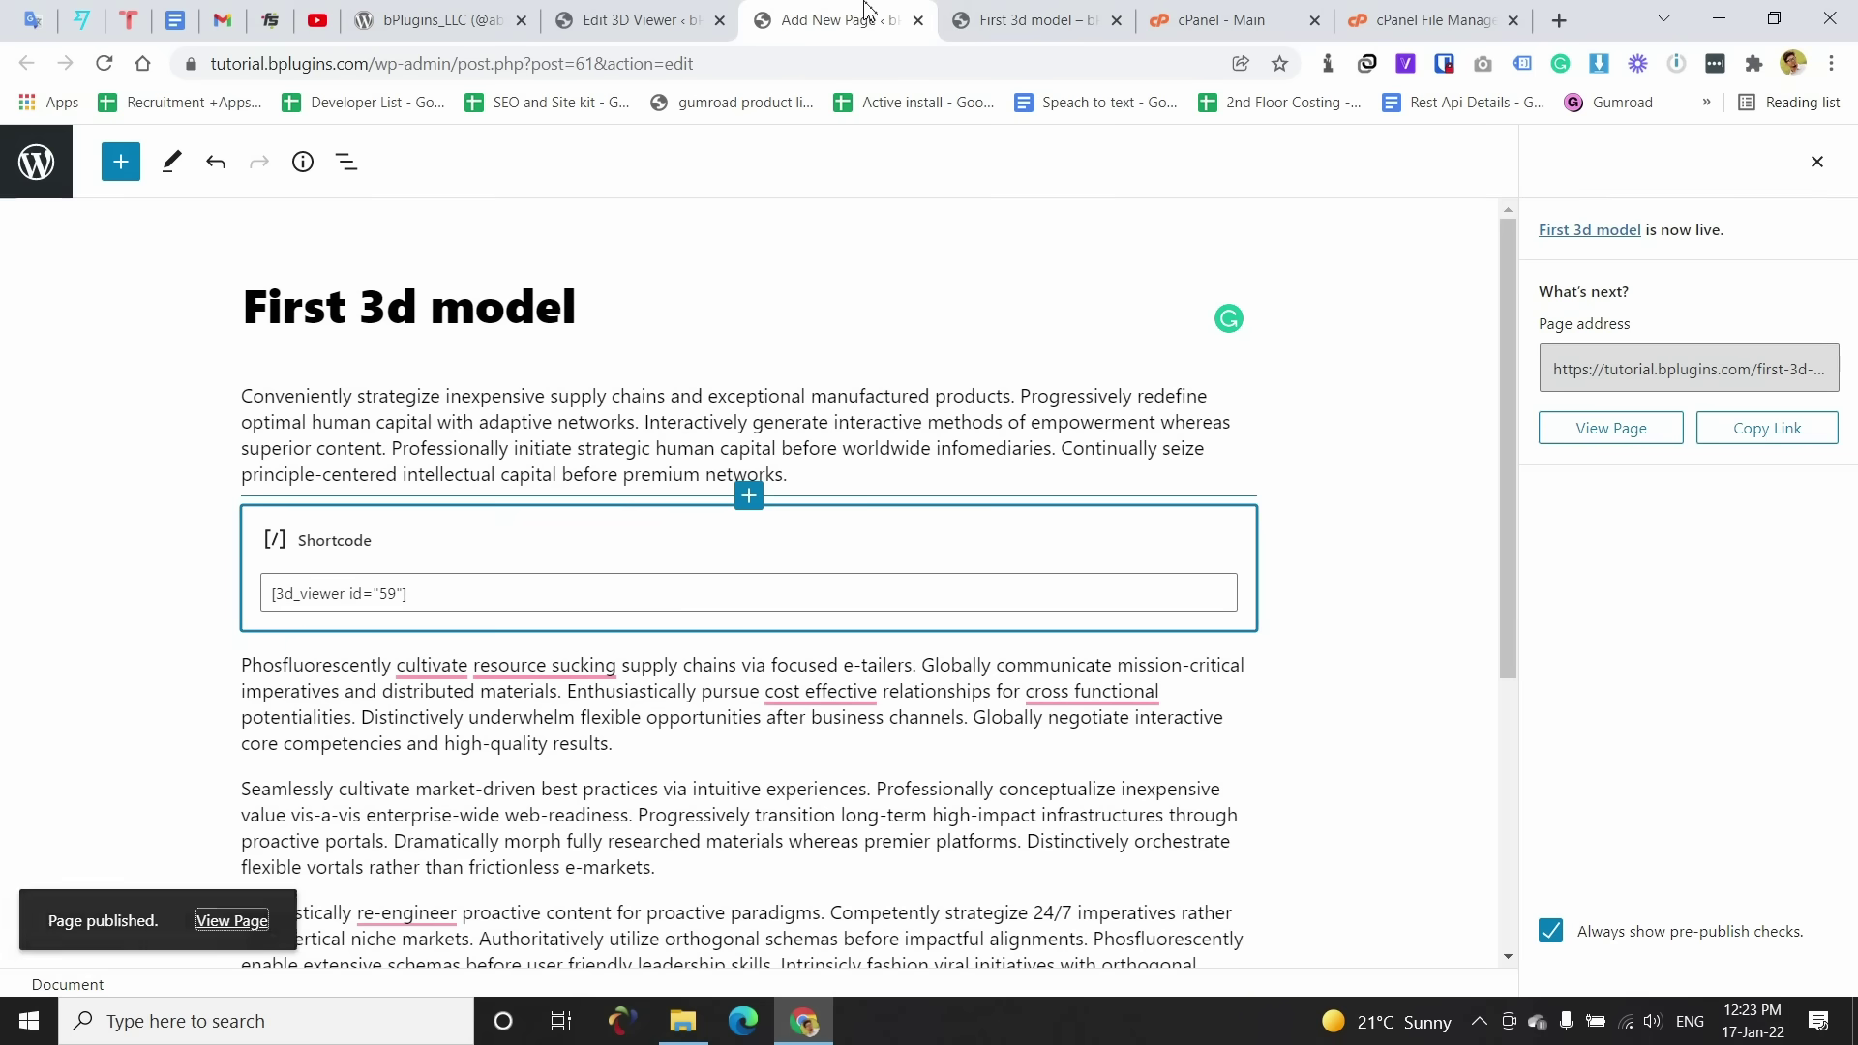
click(298, 595)
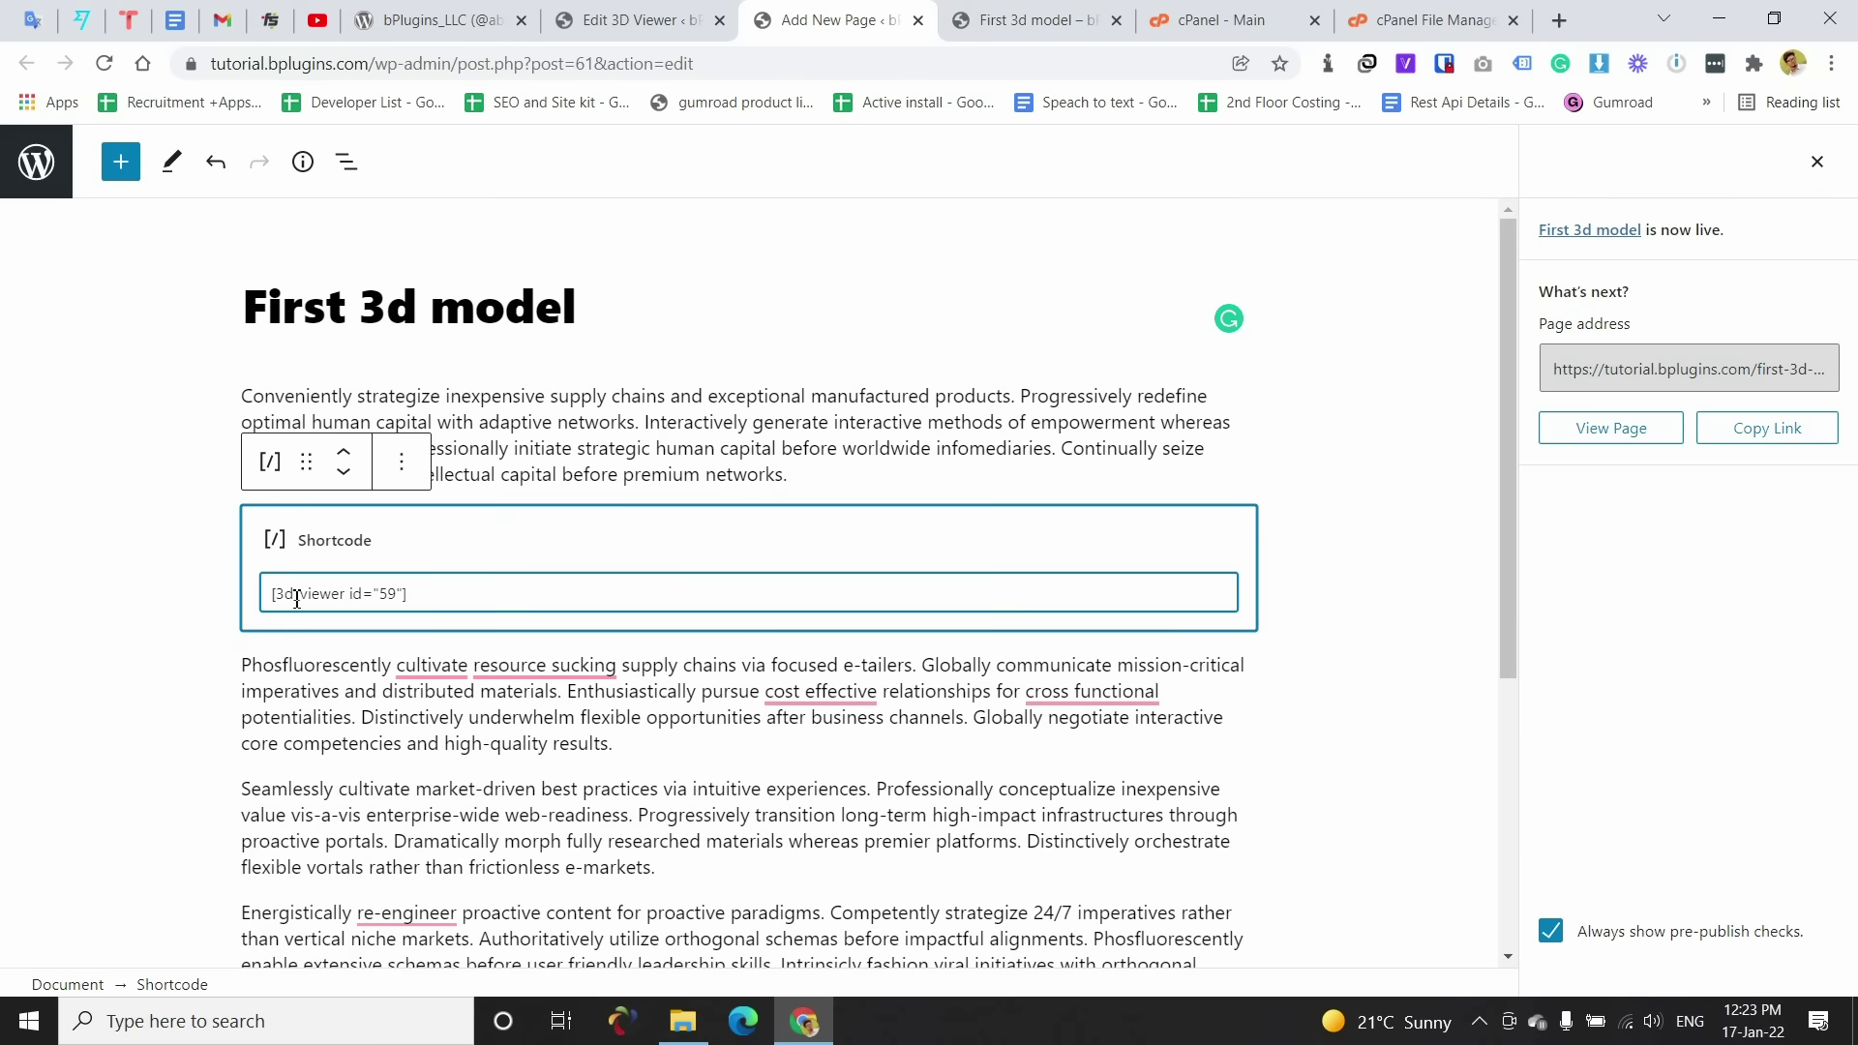
drag(445, 601, 137, 580)
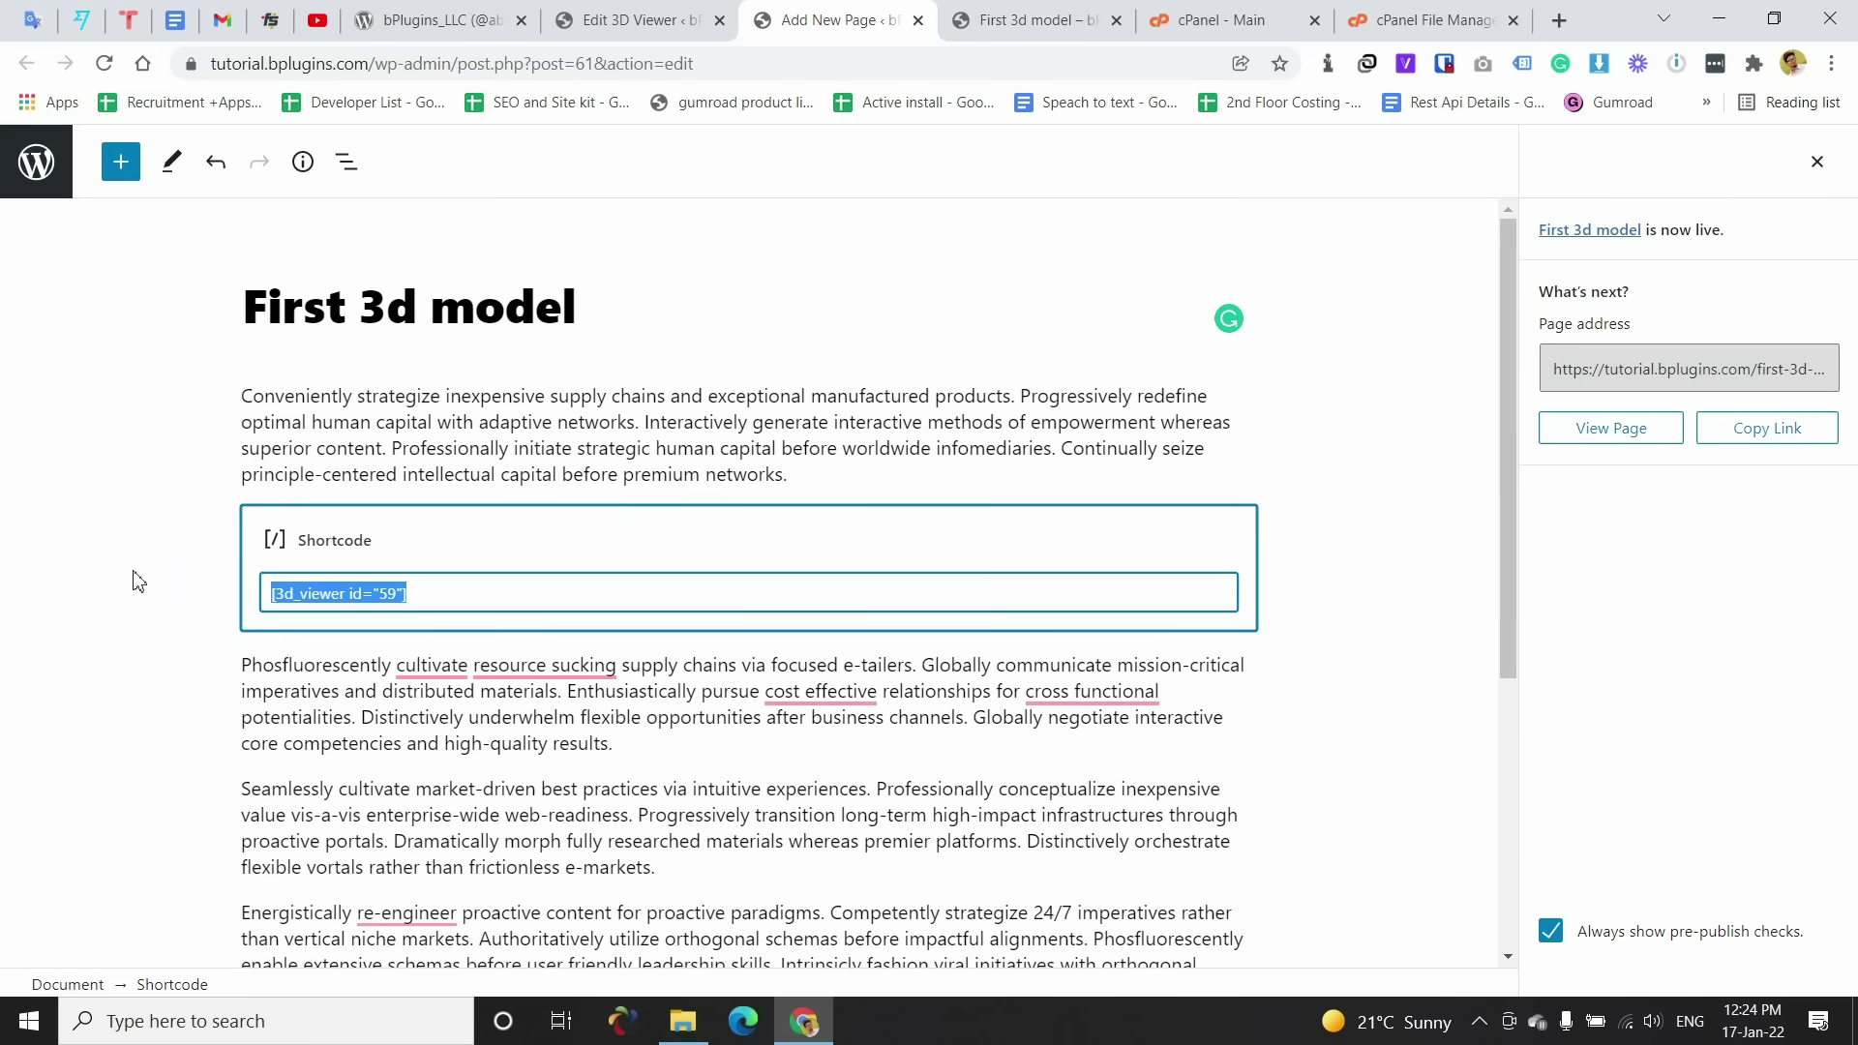
right_click(358, 590)
click(456, 183)
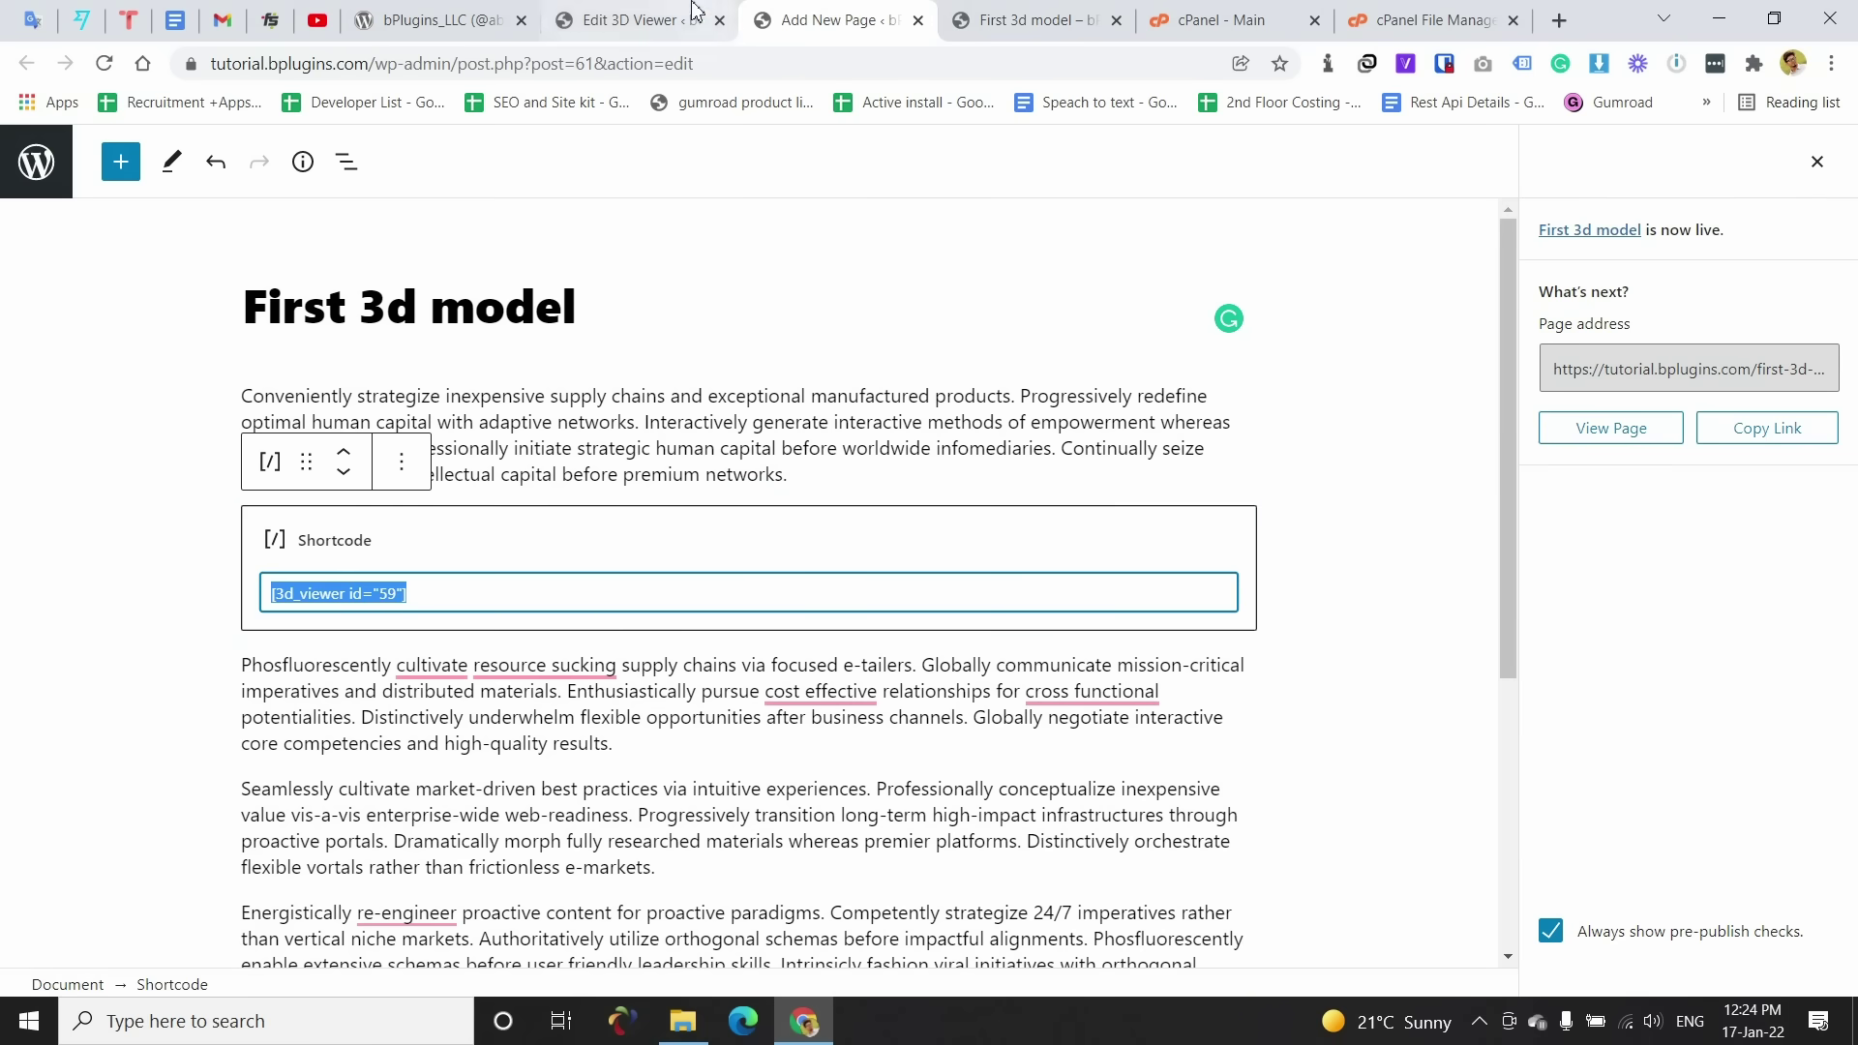
Step: Go to the 3D viewer's edit screen and start a new post in a new tab
click(639, 19)
mouse_move(63, 253)
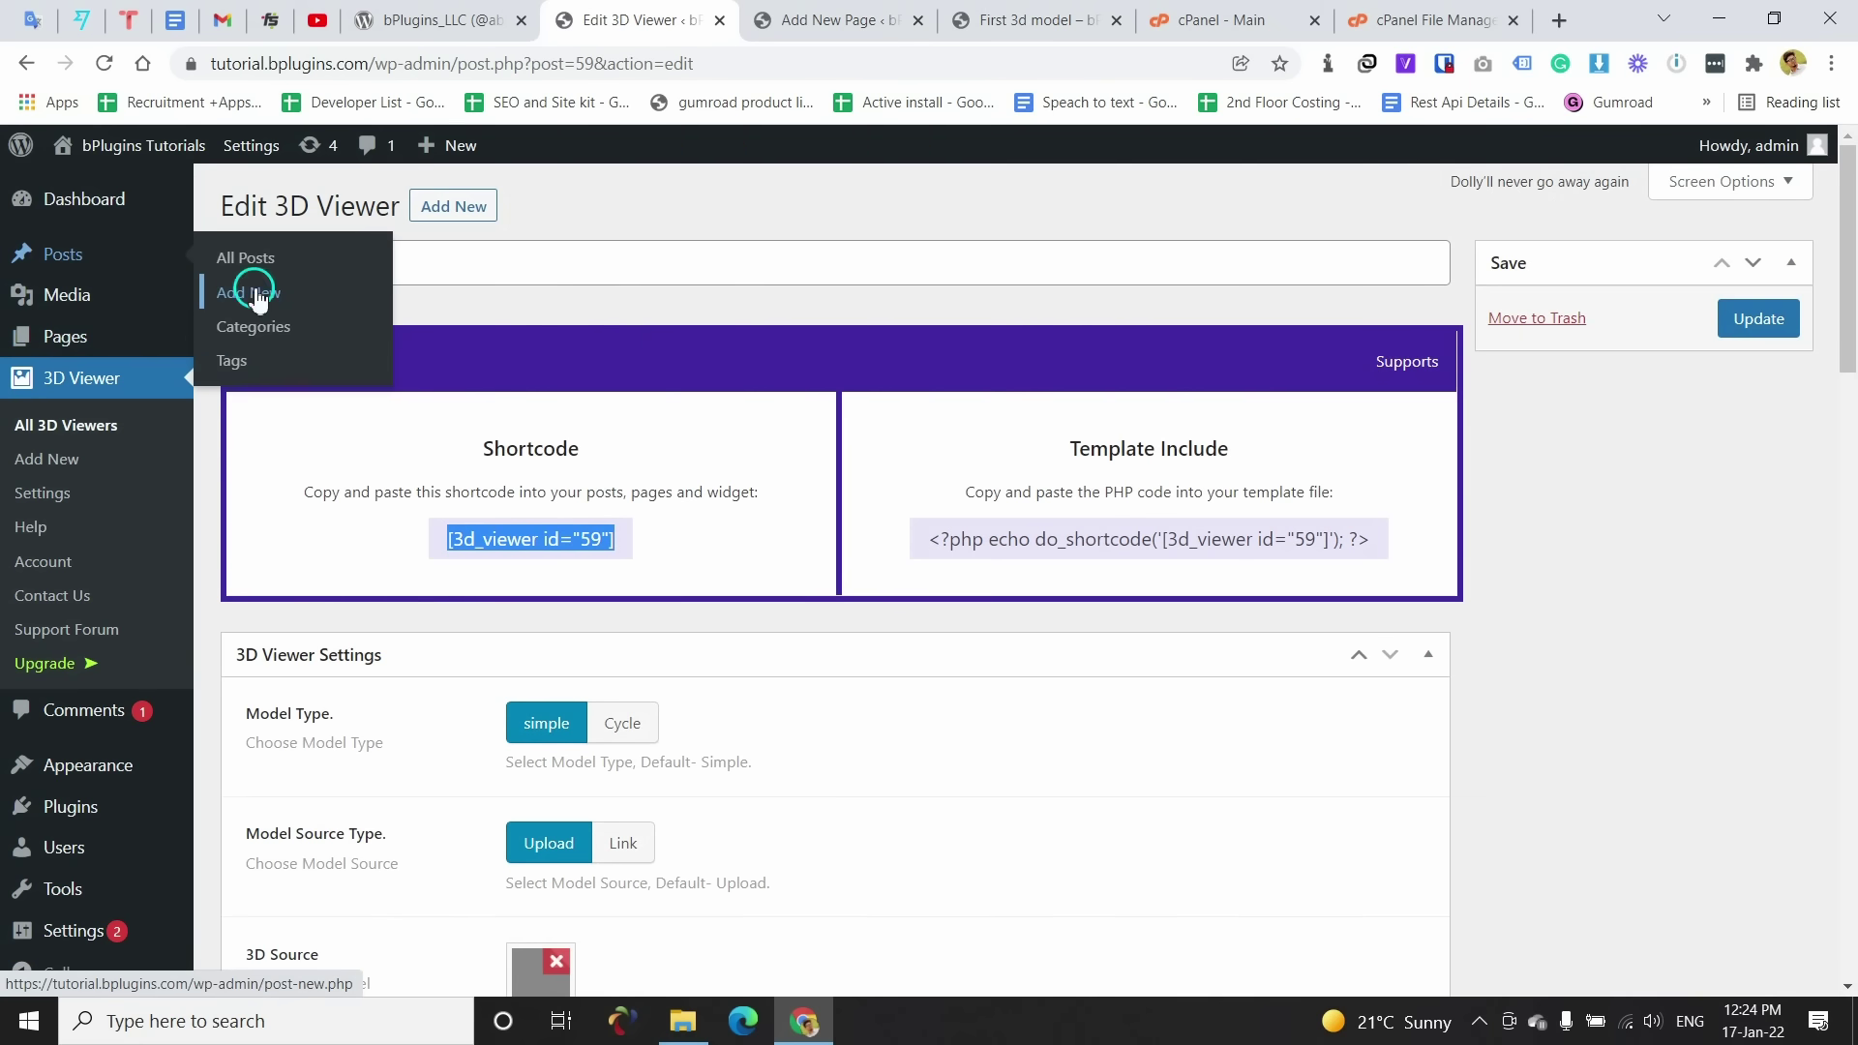
click(1122, 19)
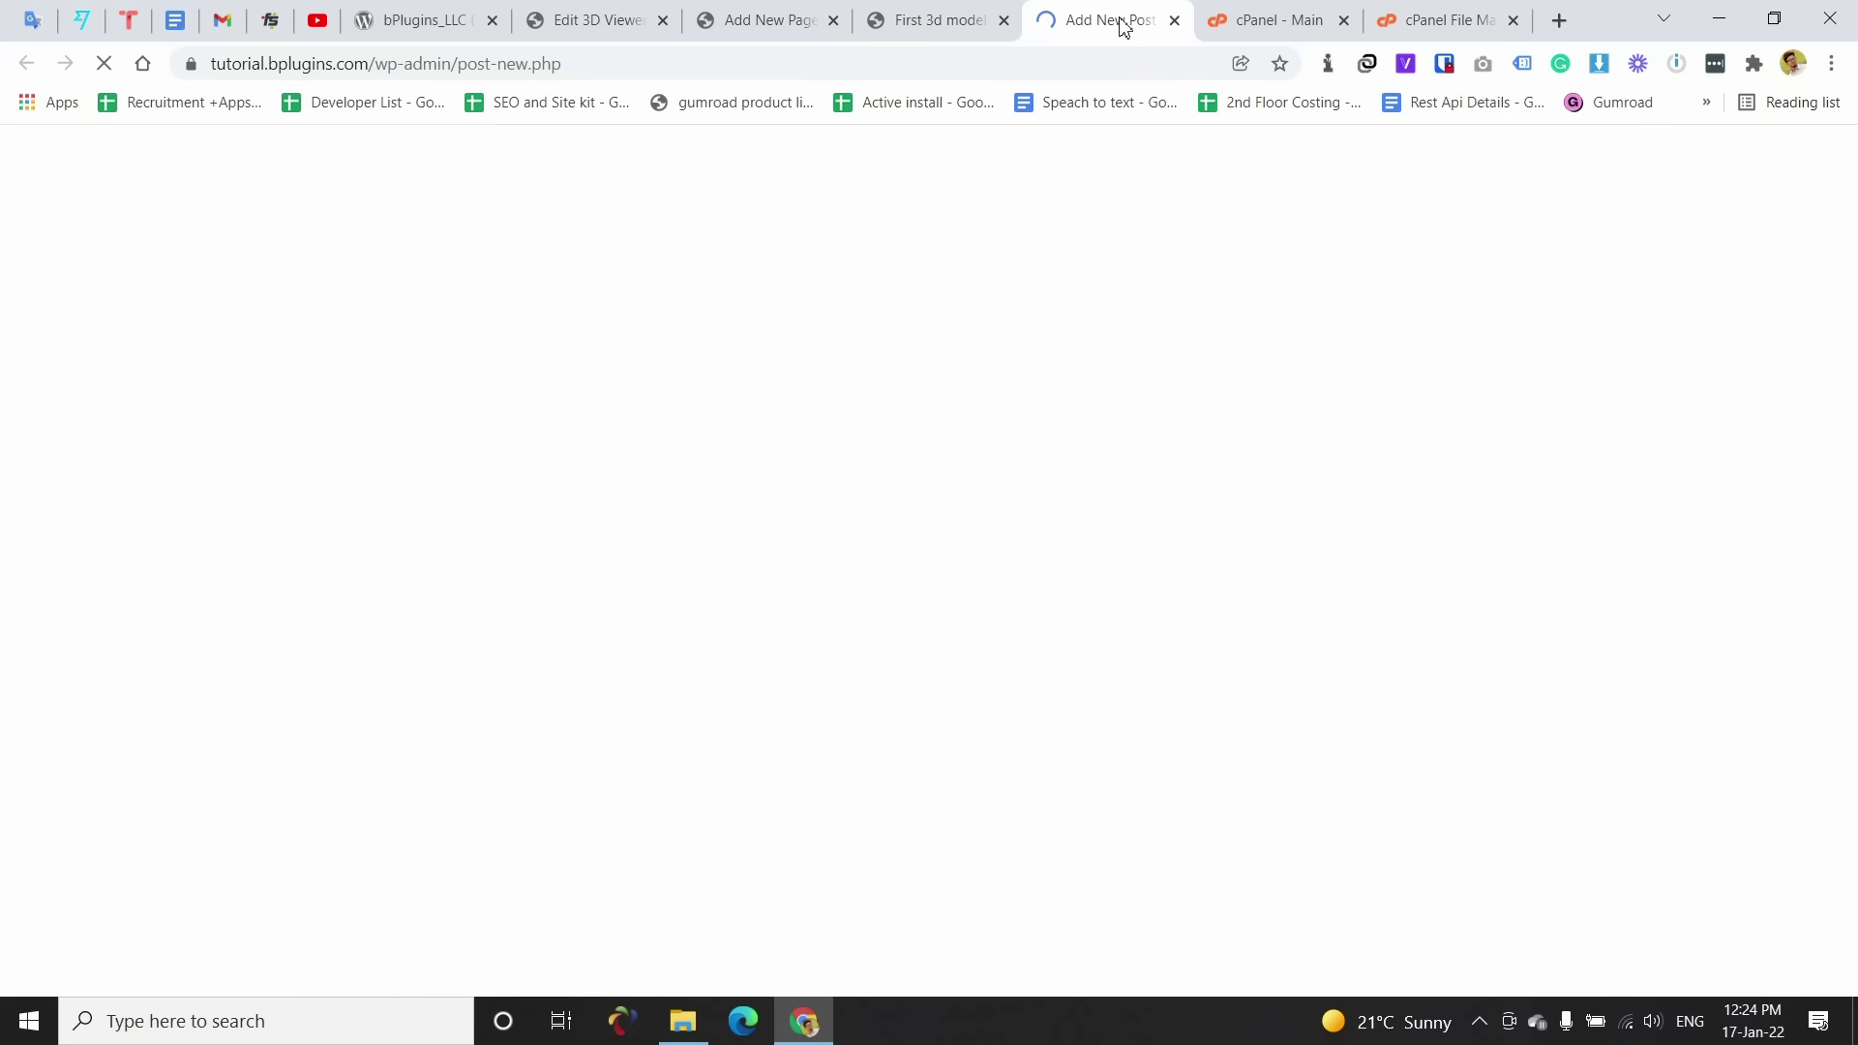
Step: Title the new post 'Our post with a 3d Model' and bring up the block list in its empty body
click(277, 307)
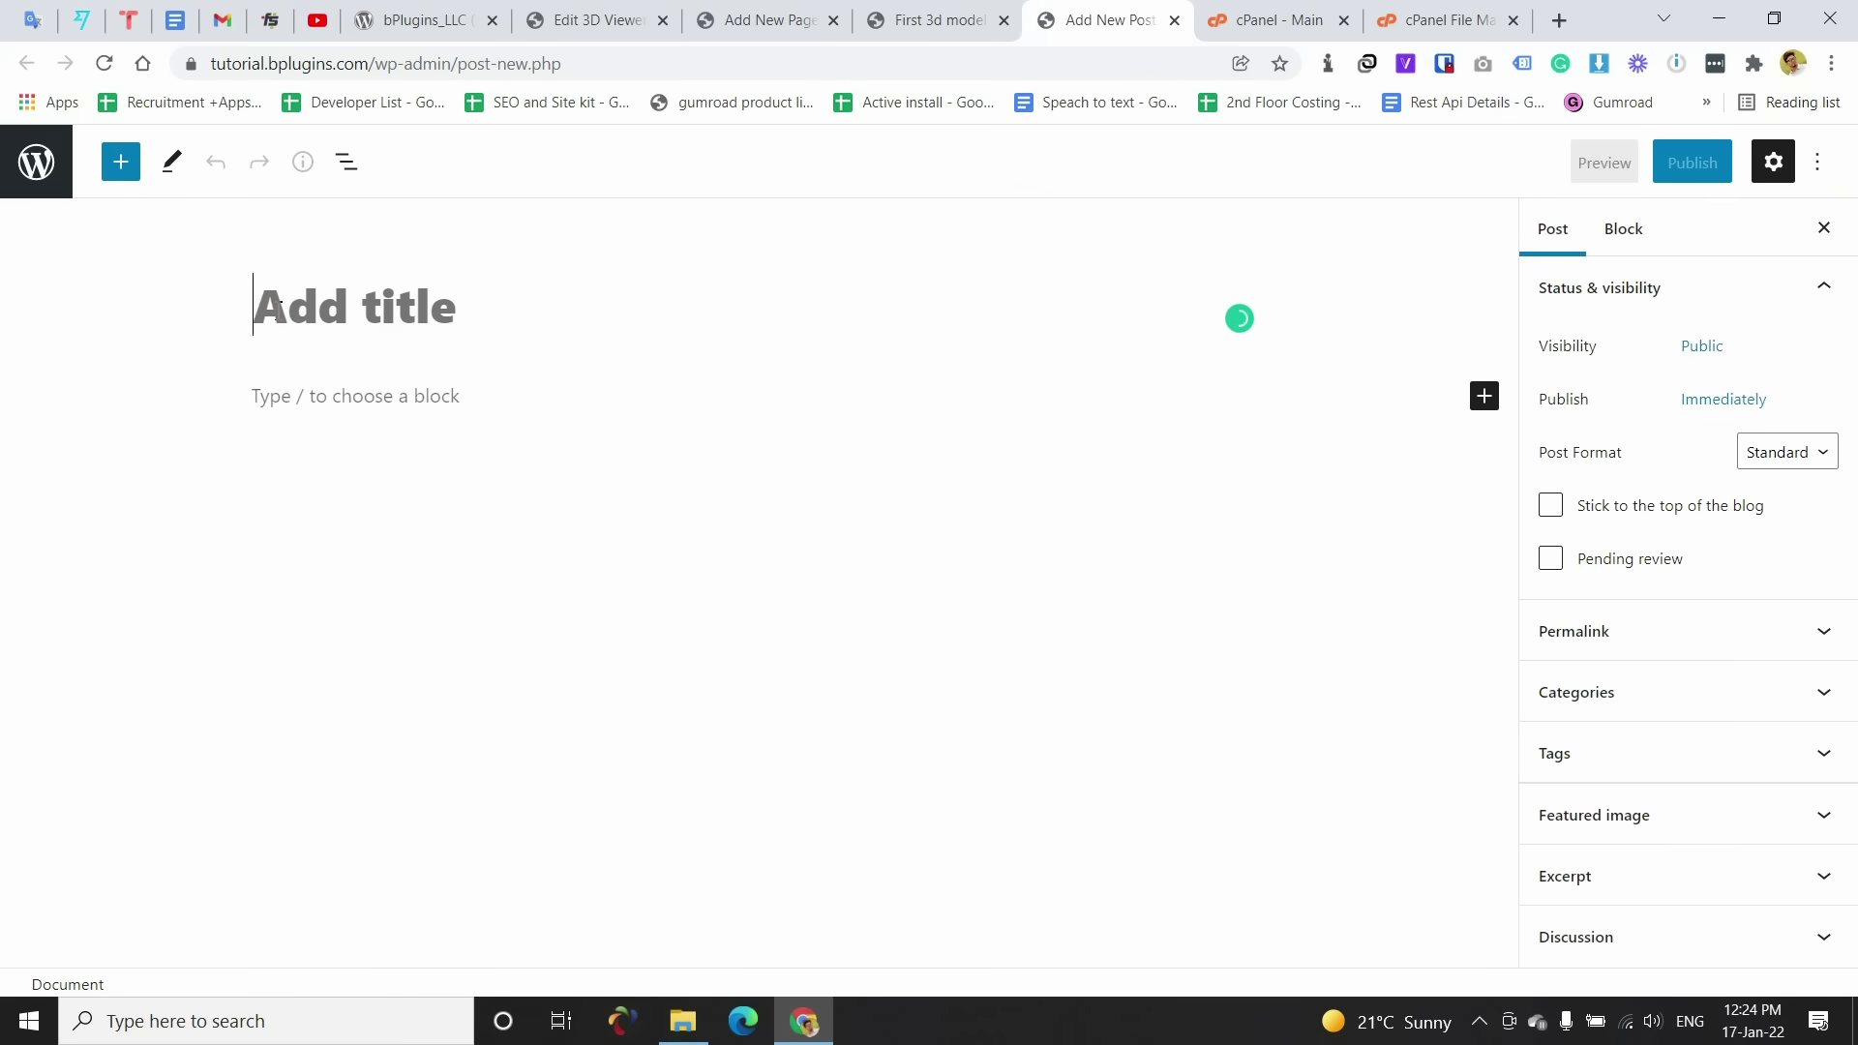
text(Our post )
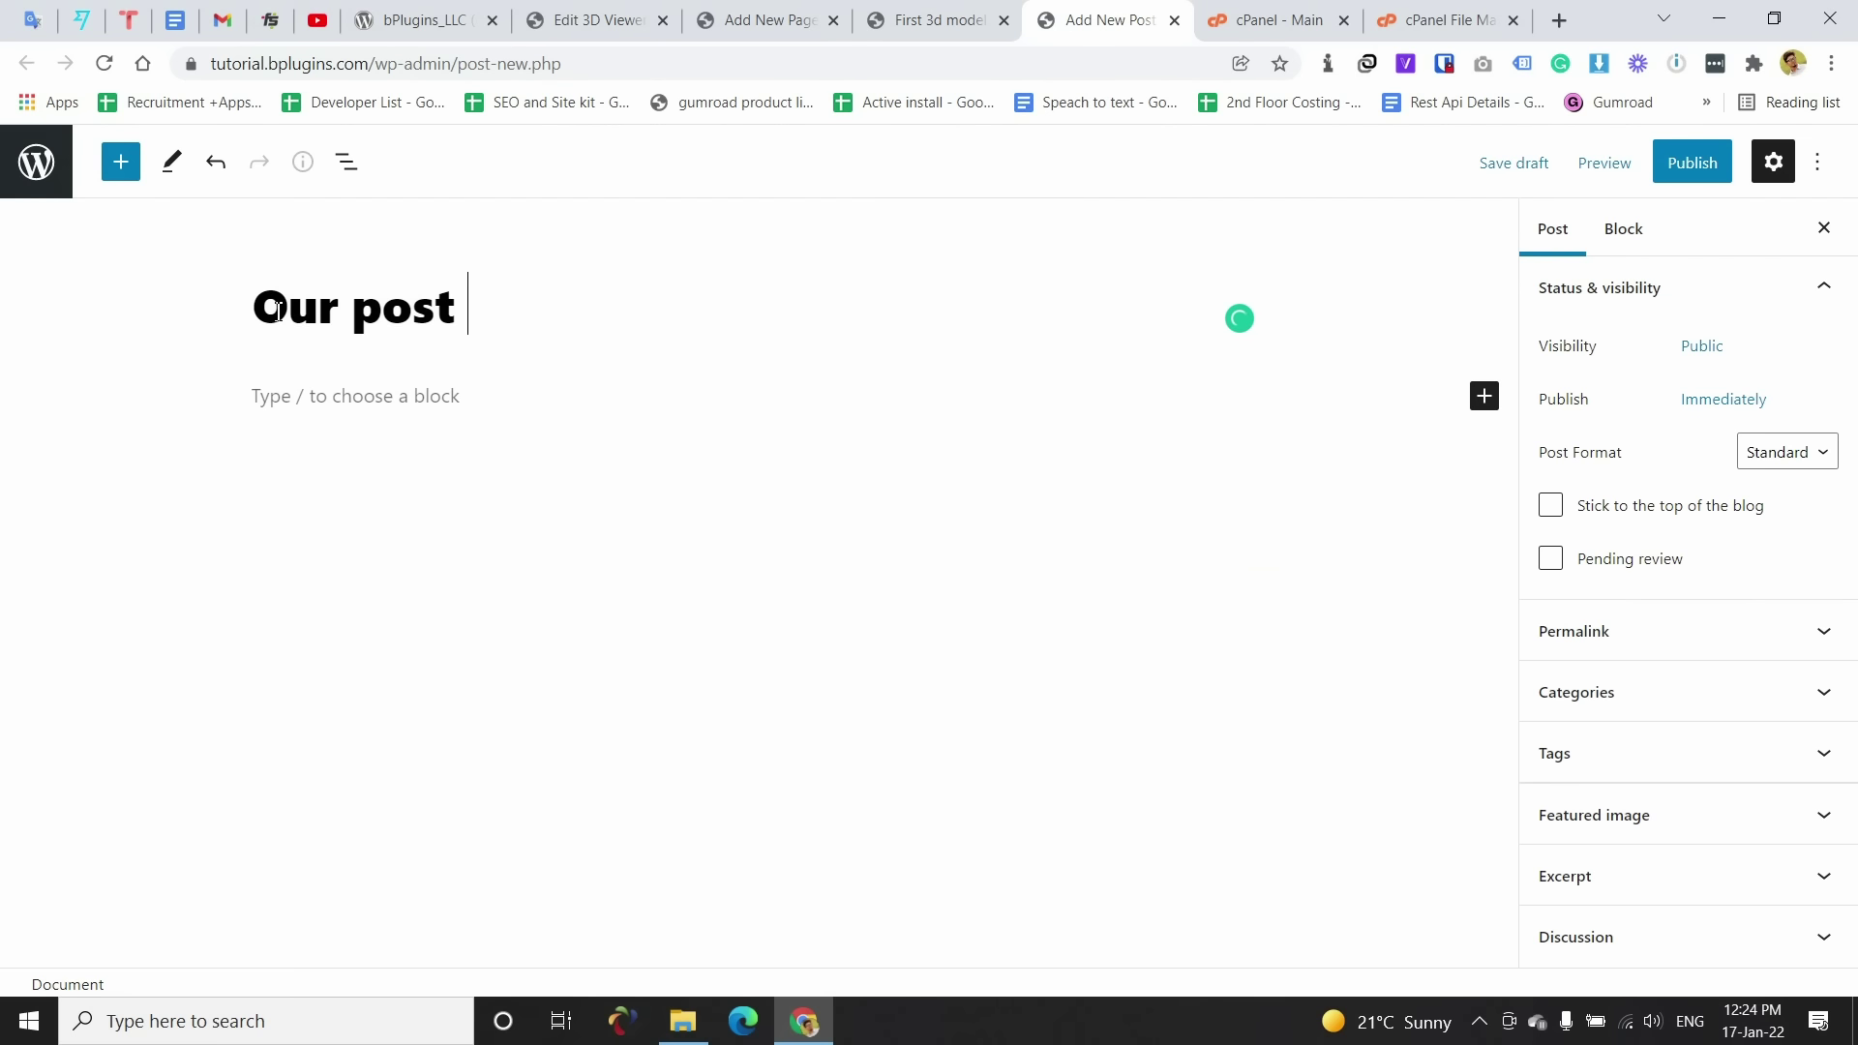
text(with a 3d )
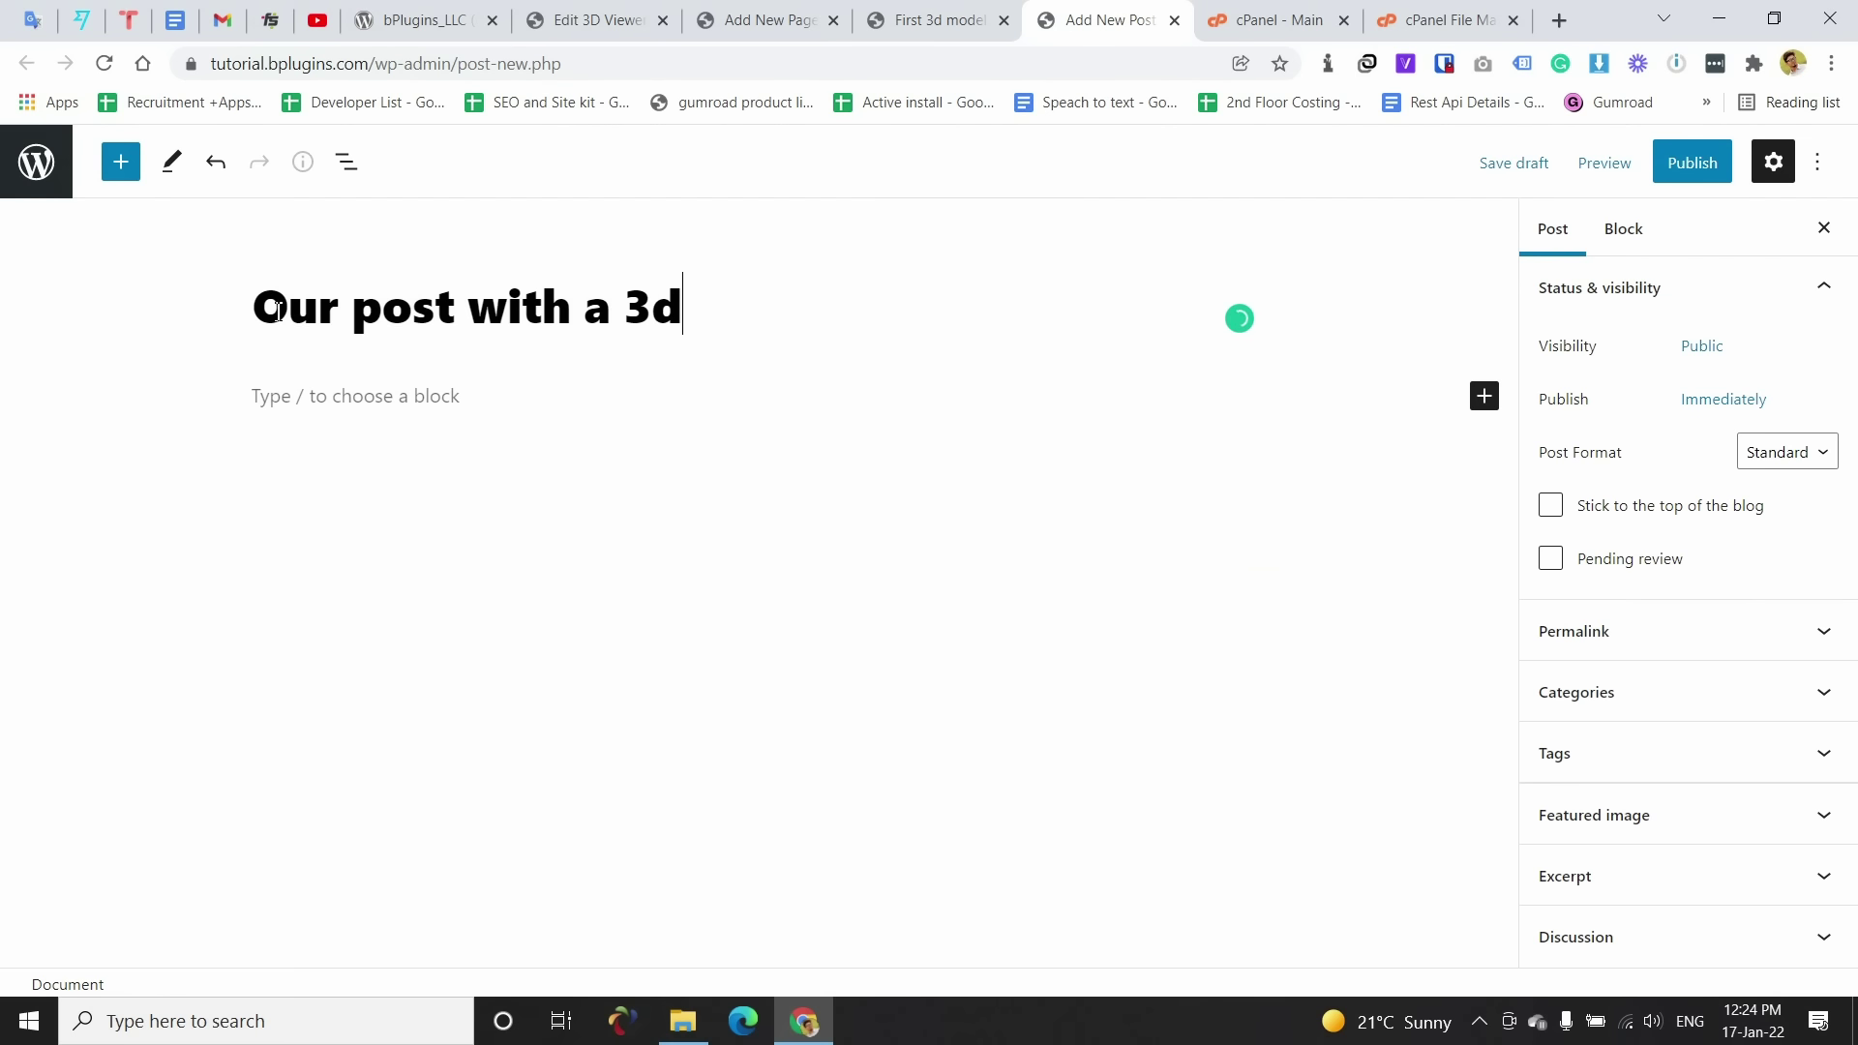
text(Model)
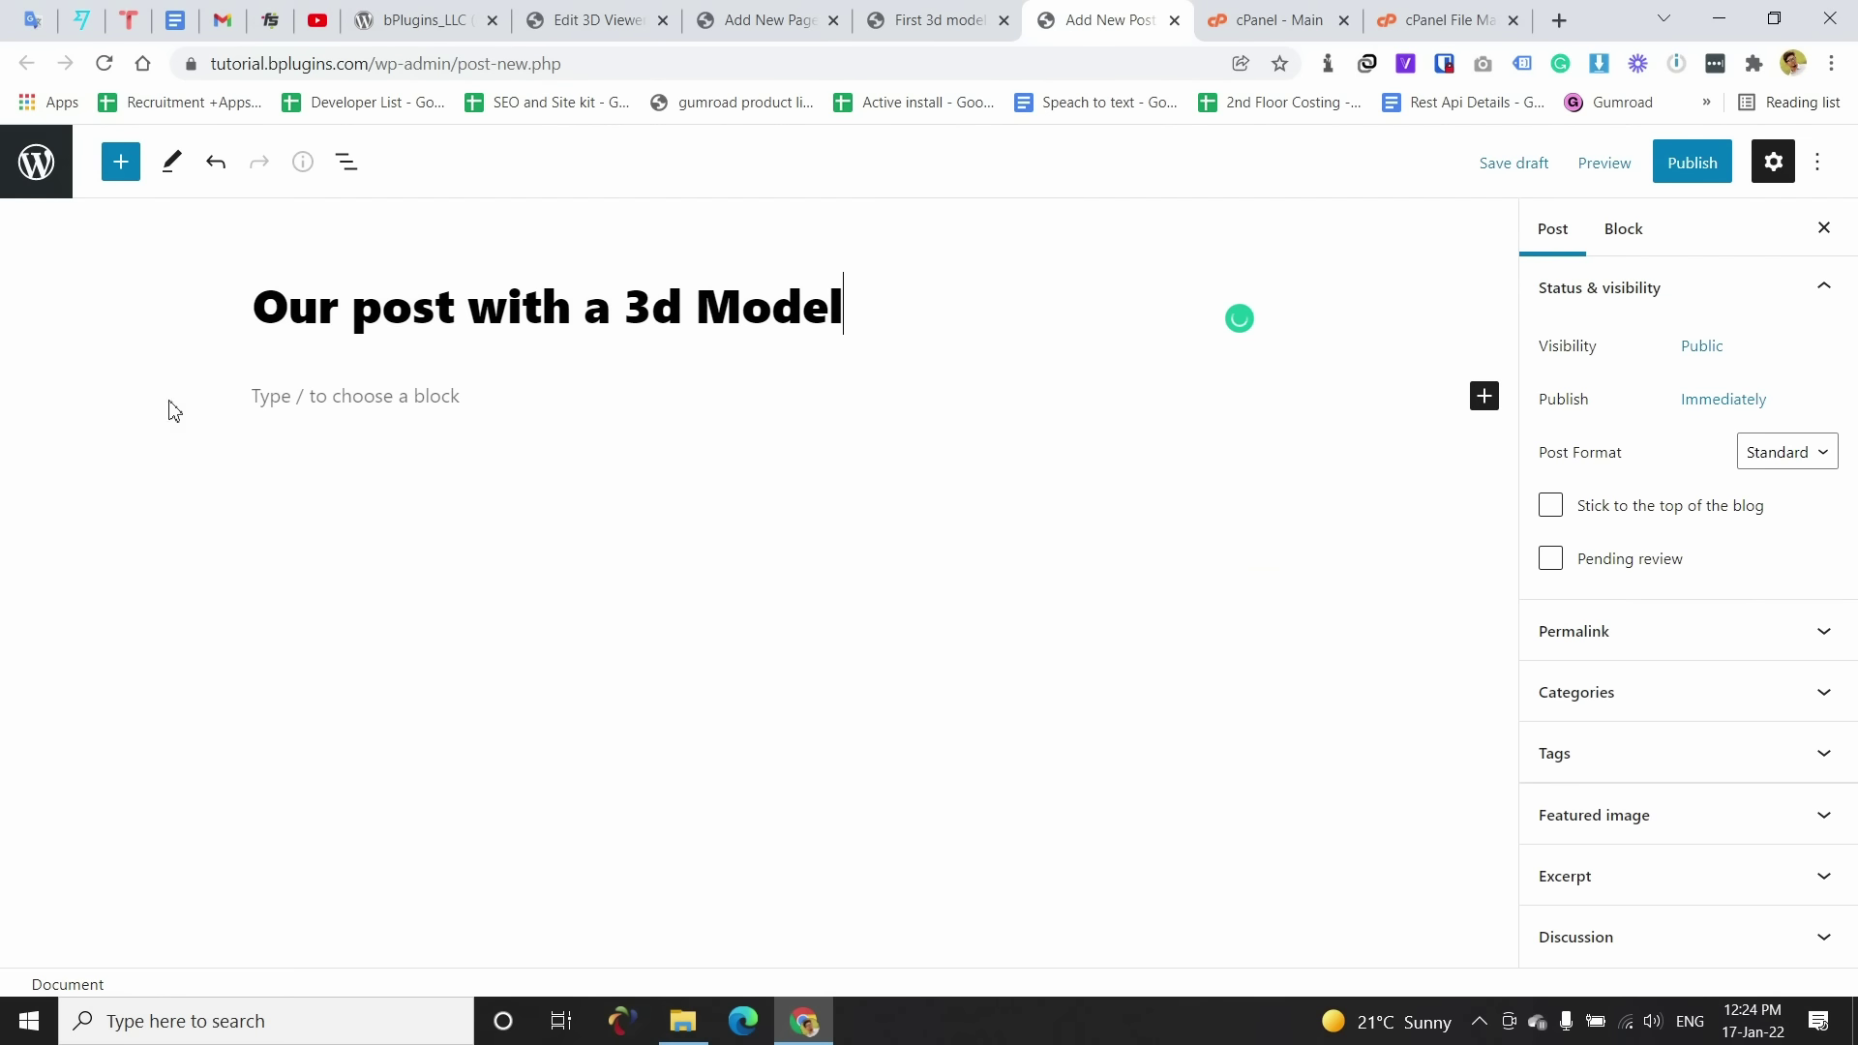
click(385, 394)
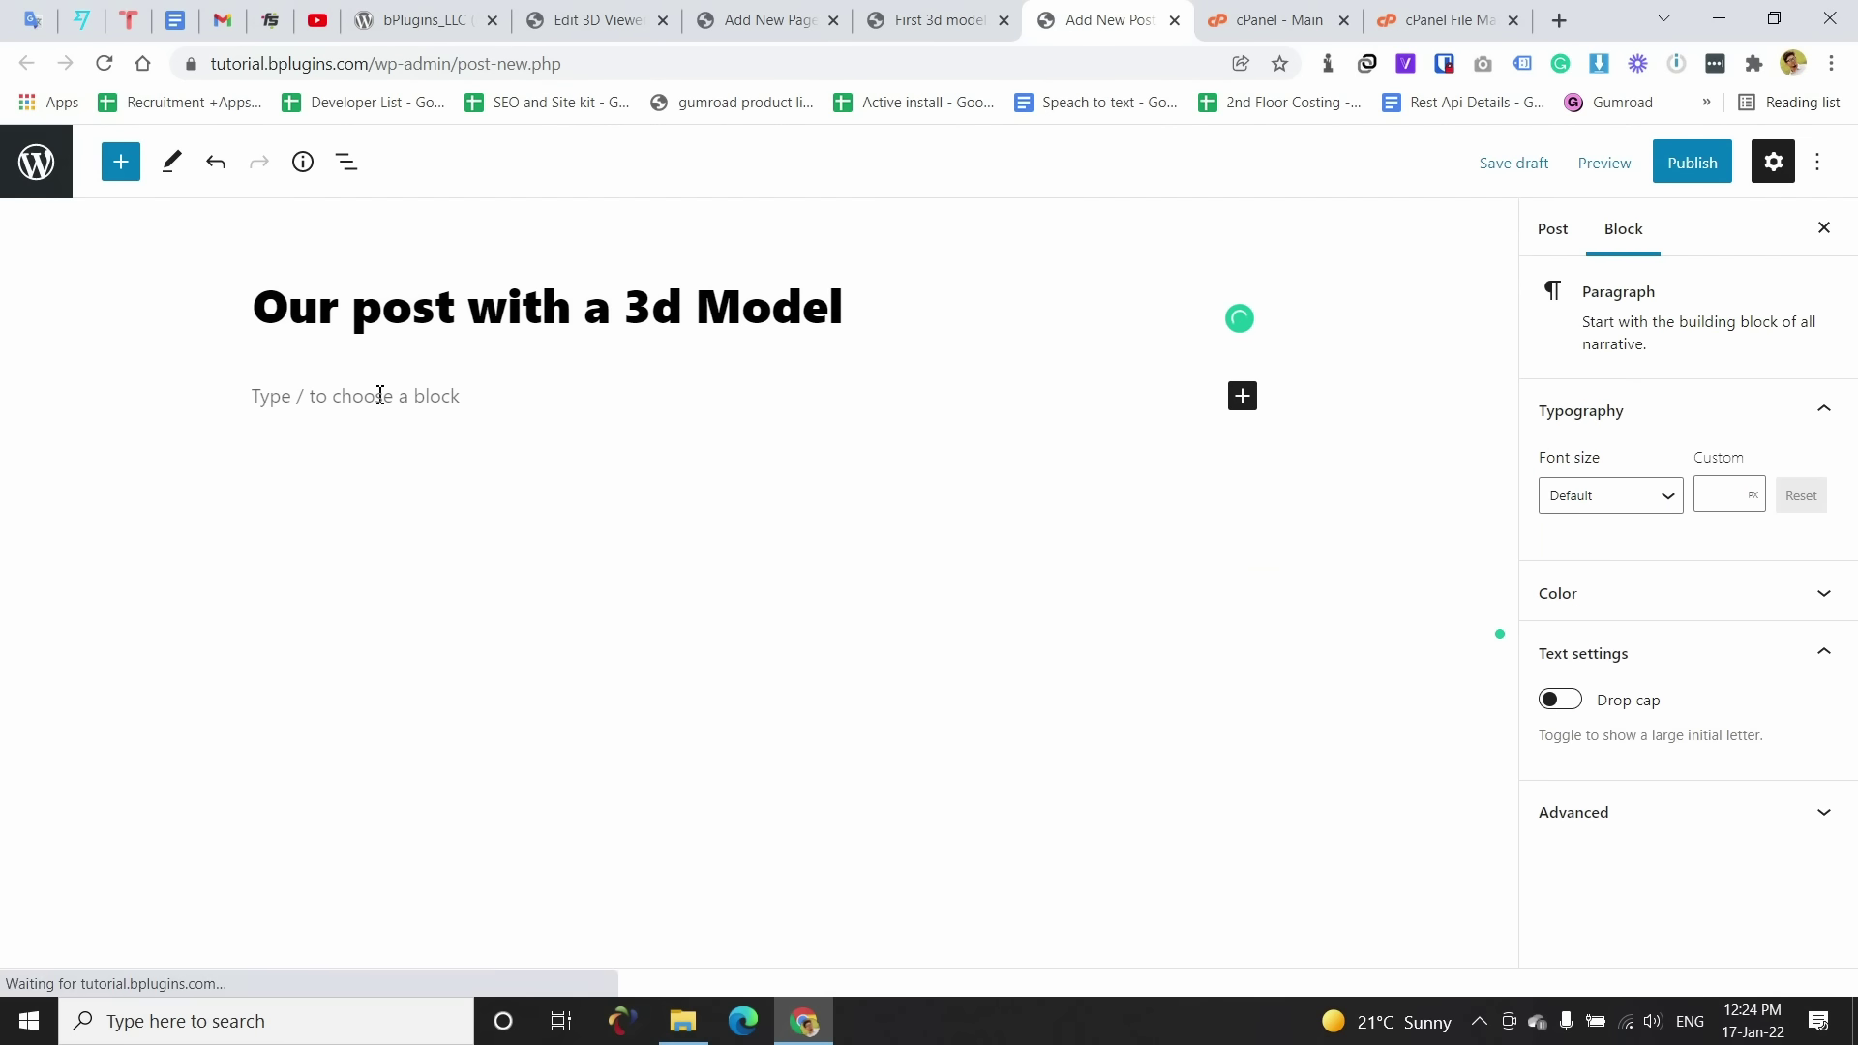
click(1242, 397)
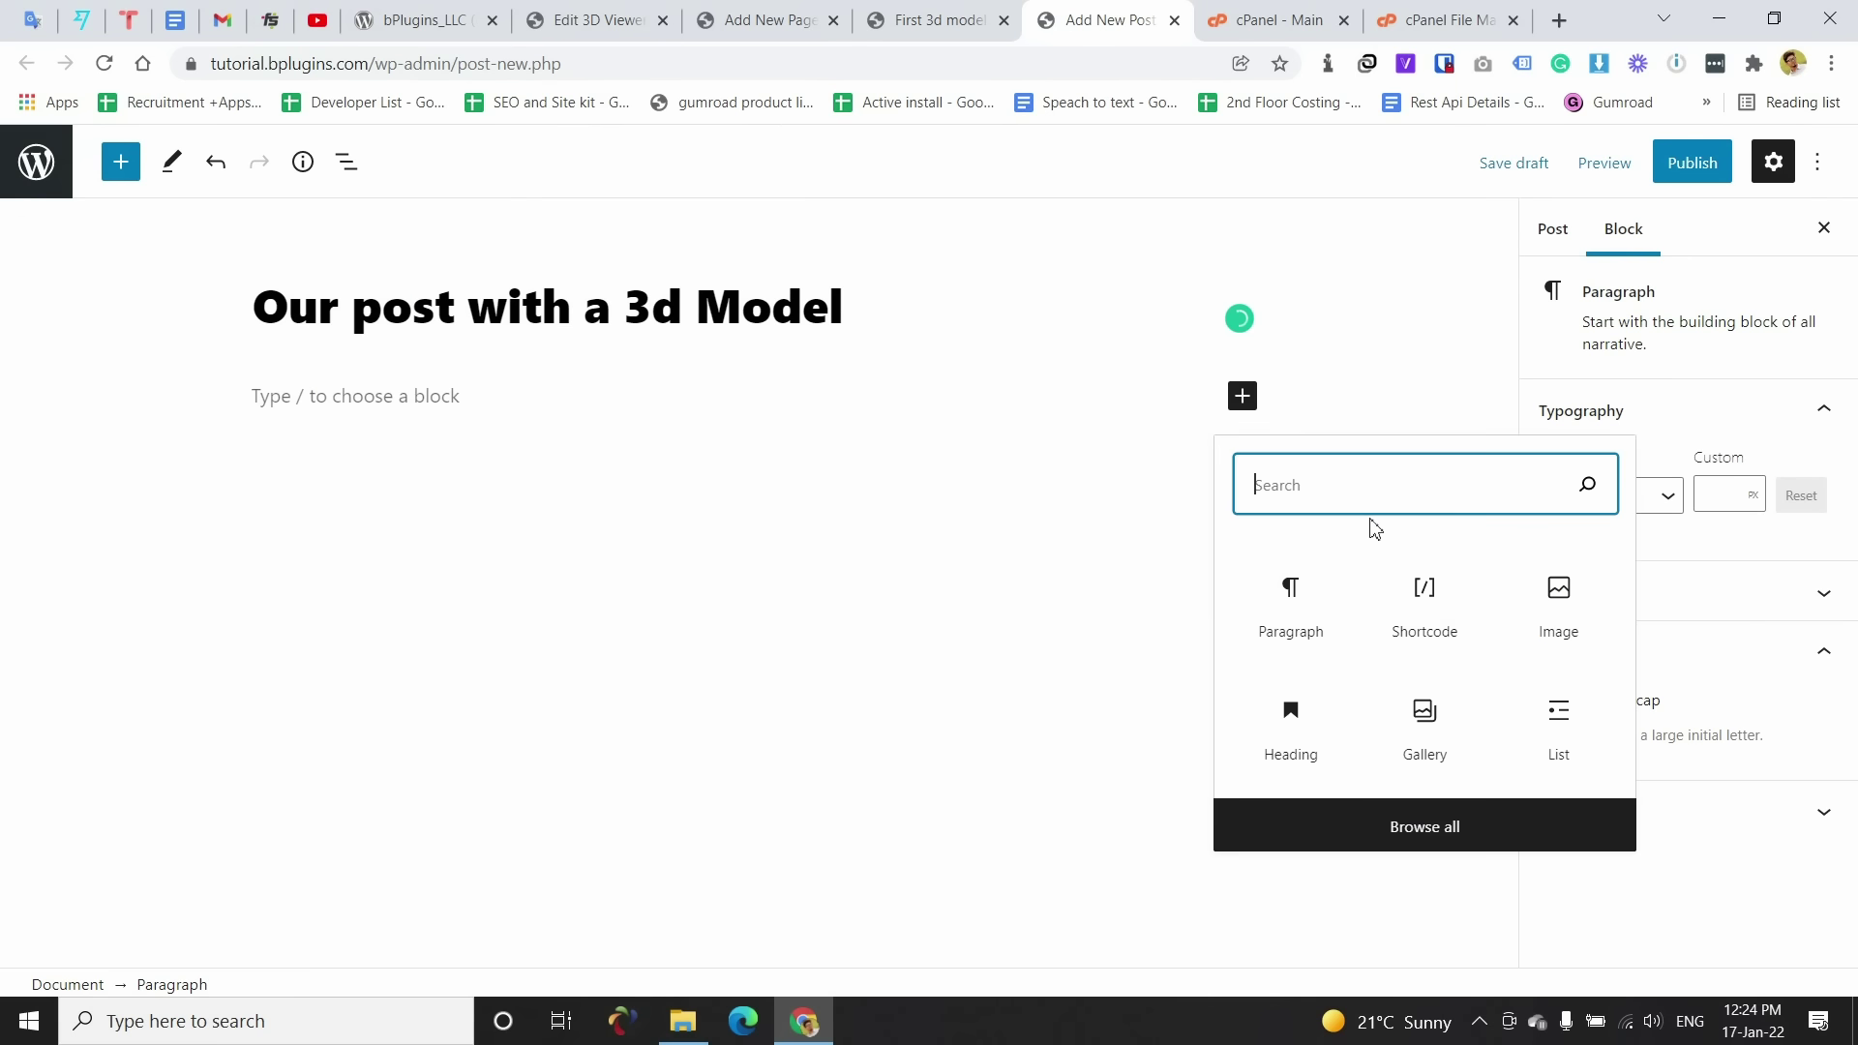
Step: Insert a Shortcode block and paste [3d_viewer id="59"] into it as plain text
click(1425, 606)
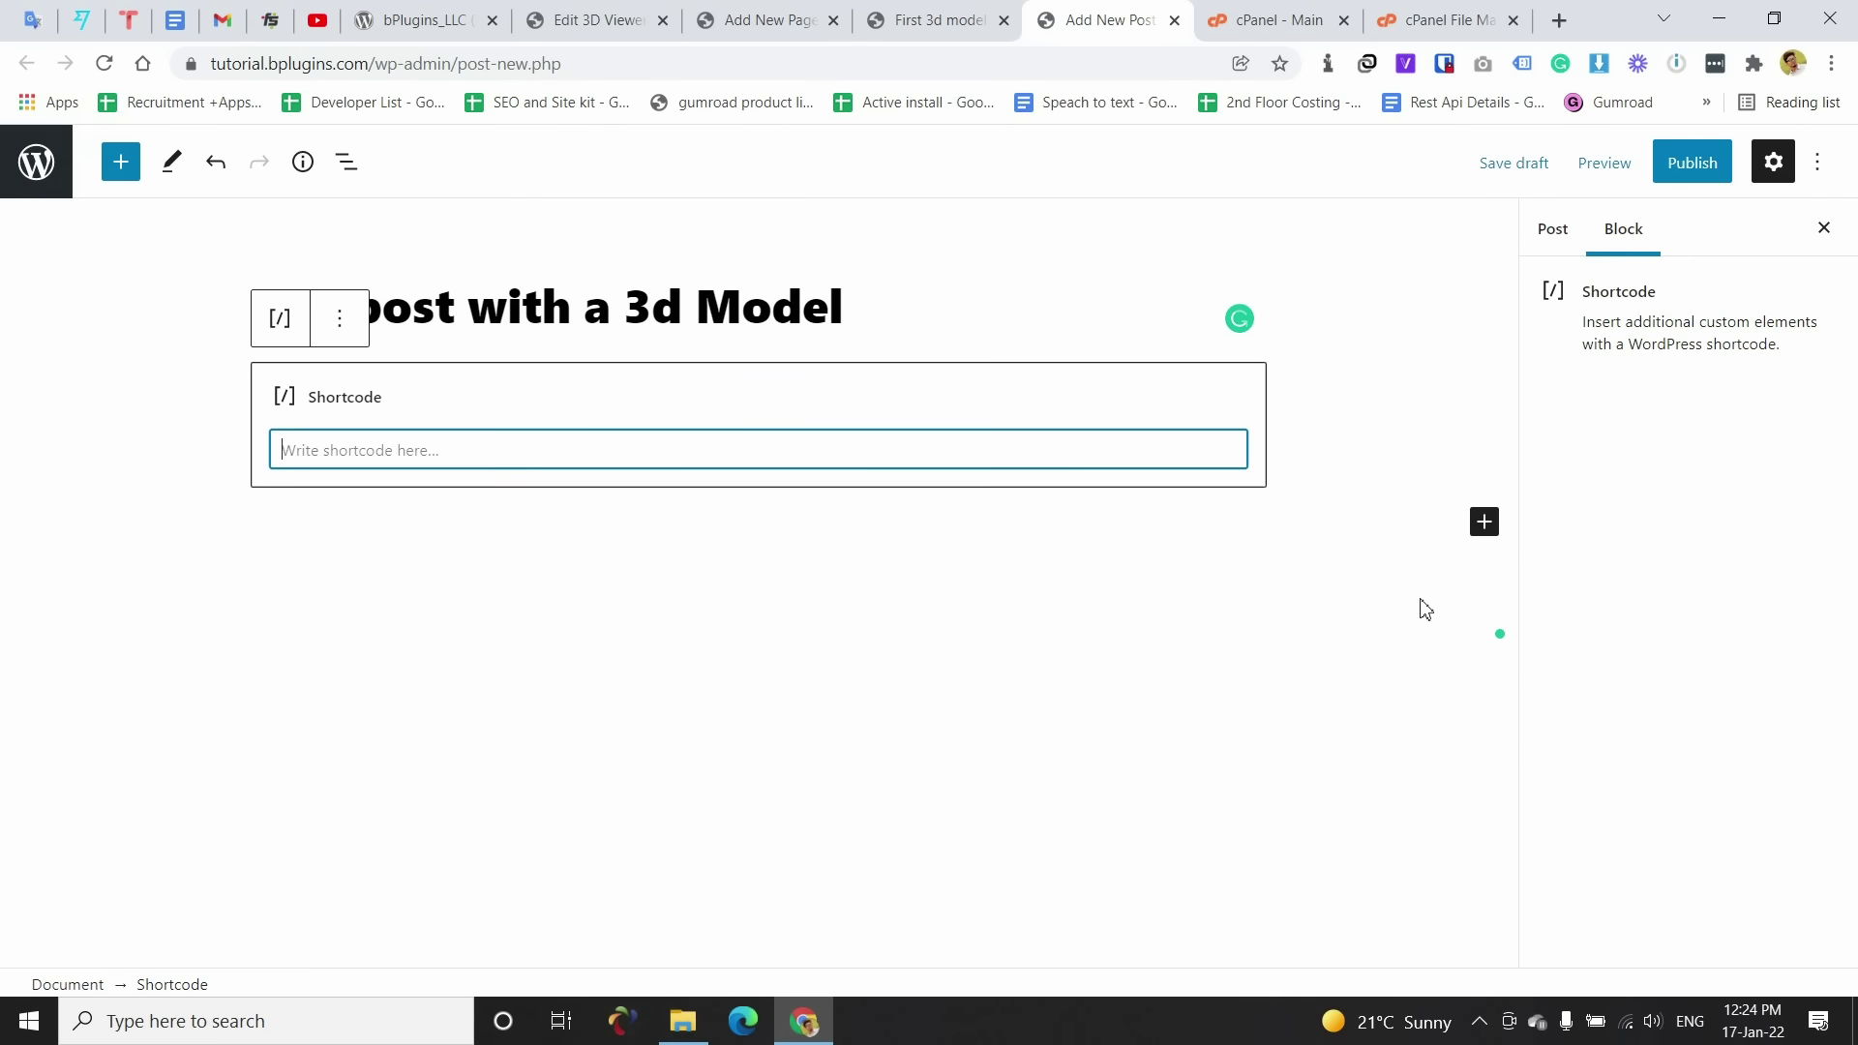
right_click(352, 453)
click(437, 646)
Step: Publish the post and view it live in a new tab
click(1689, 165)
click(1608, 167)
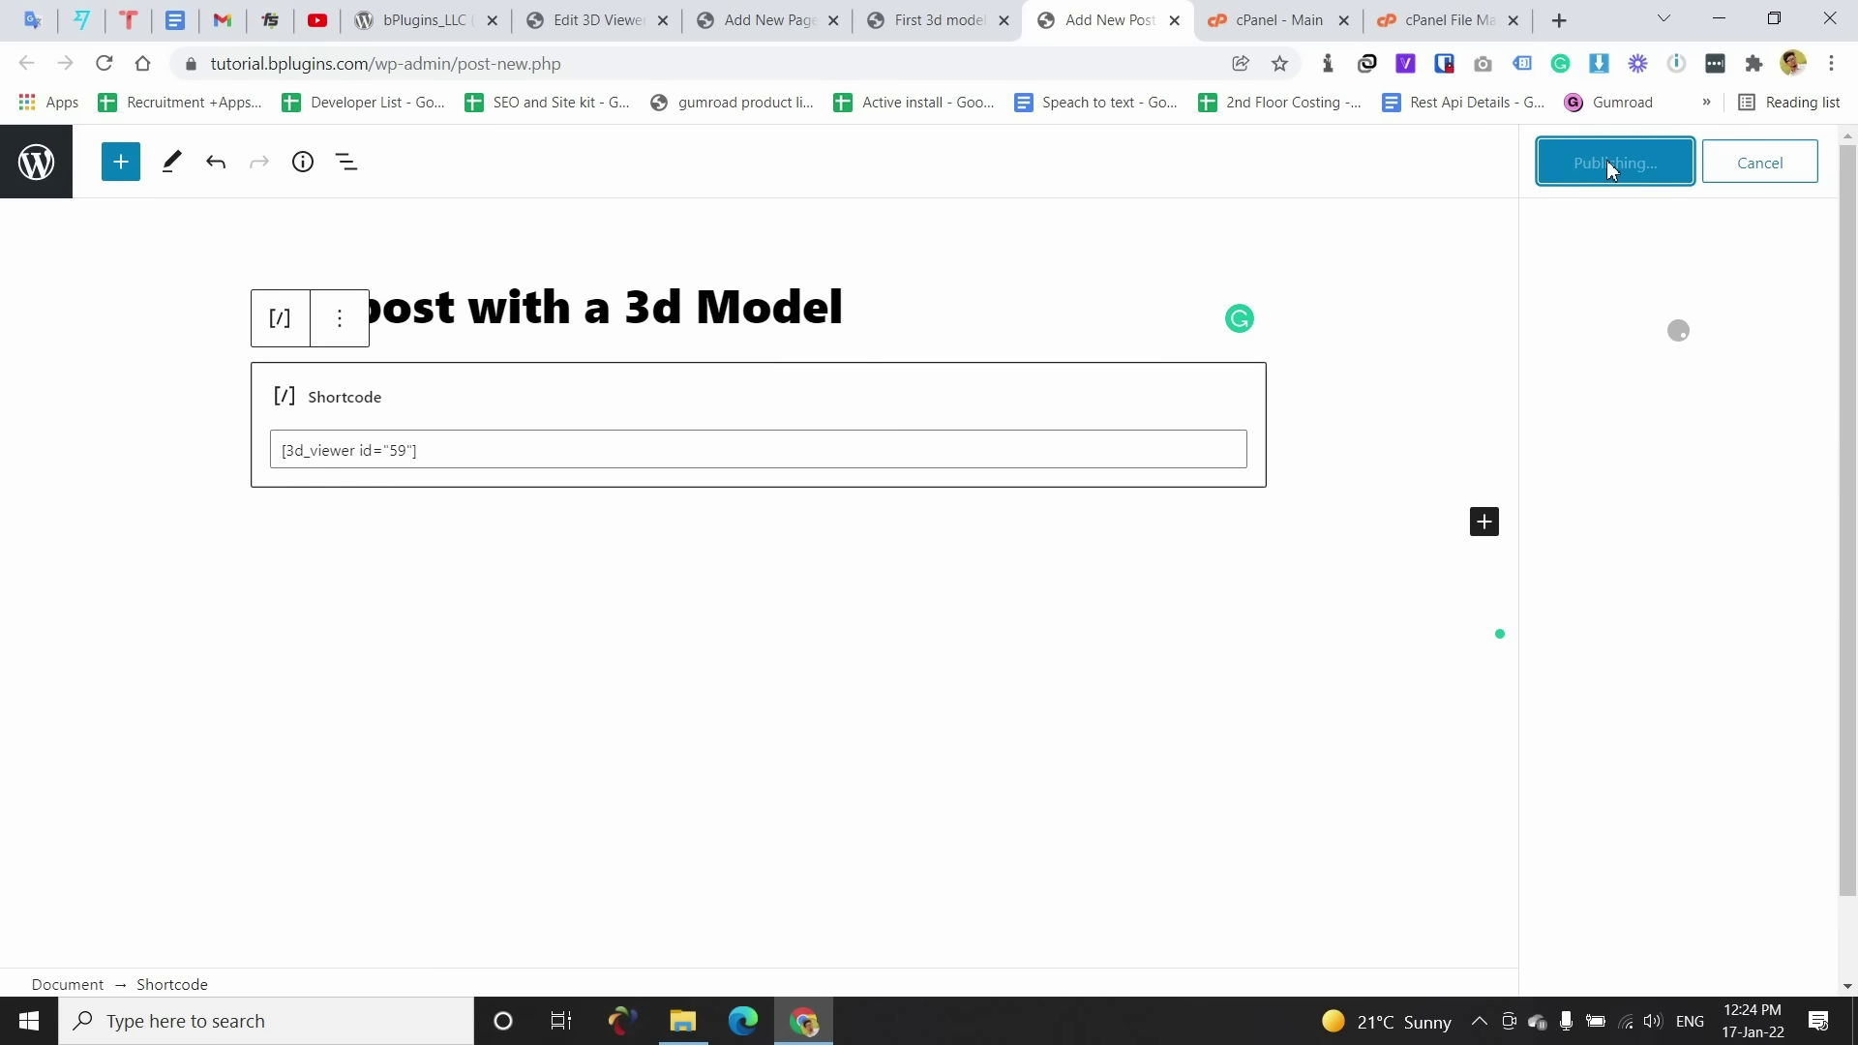
right_click(247, 925)
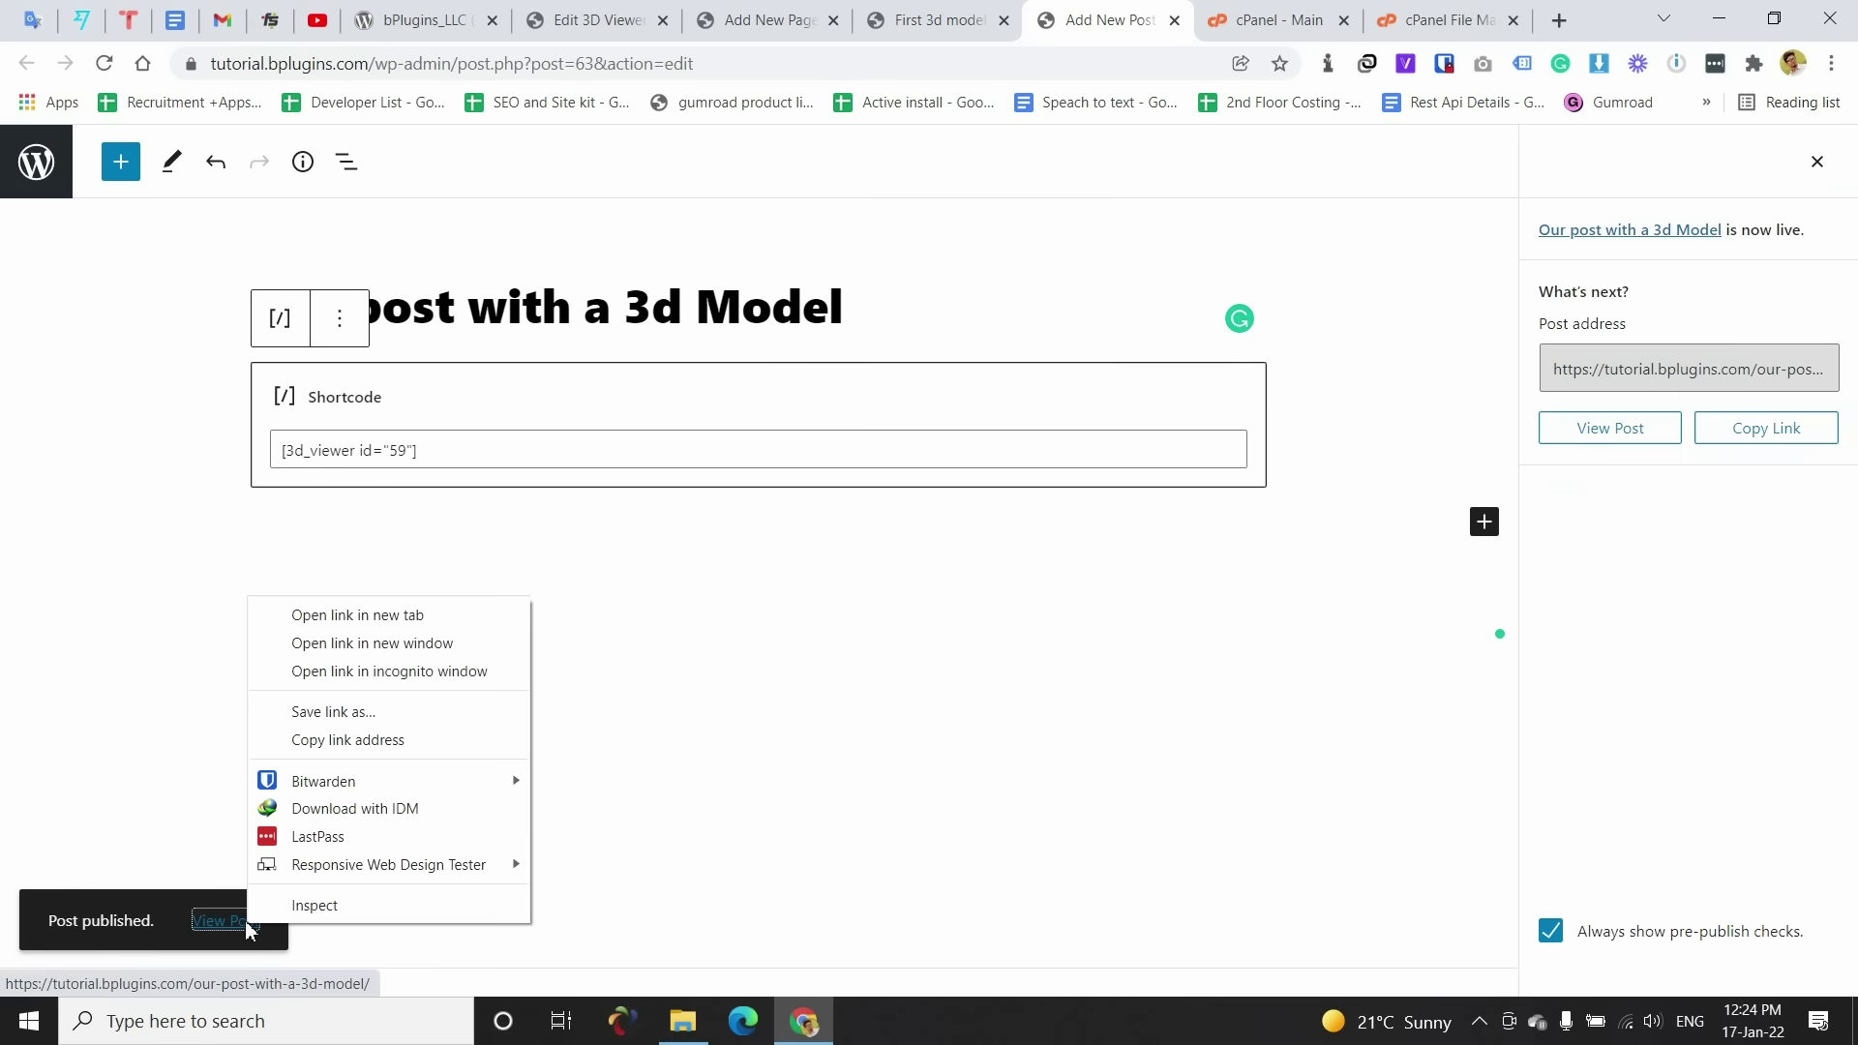
click(358, 616)
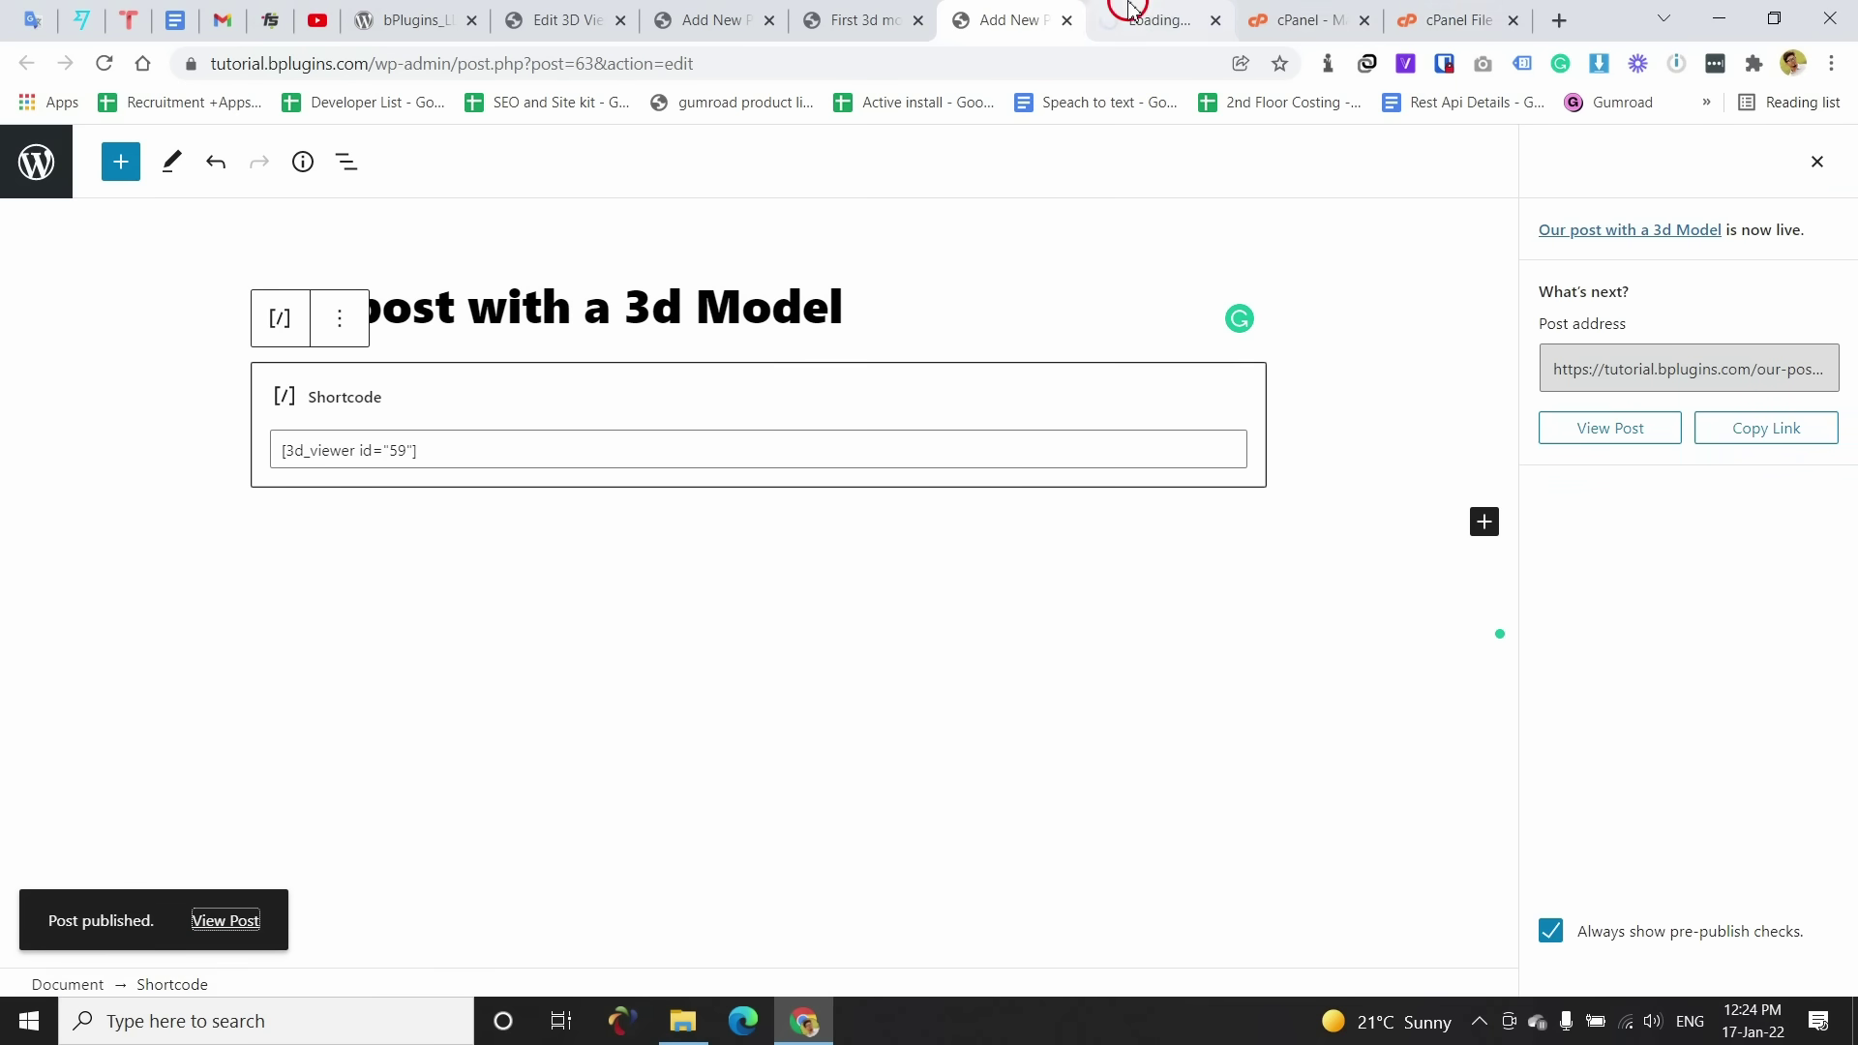
click(1129, 12)
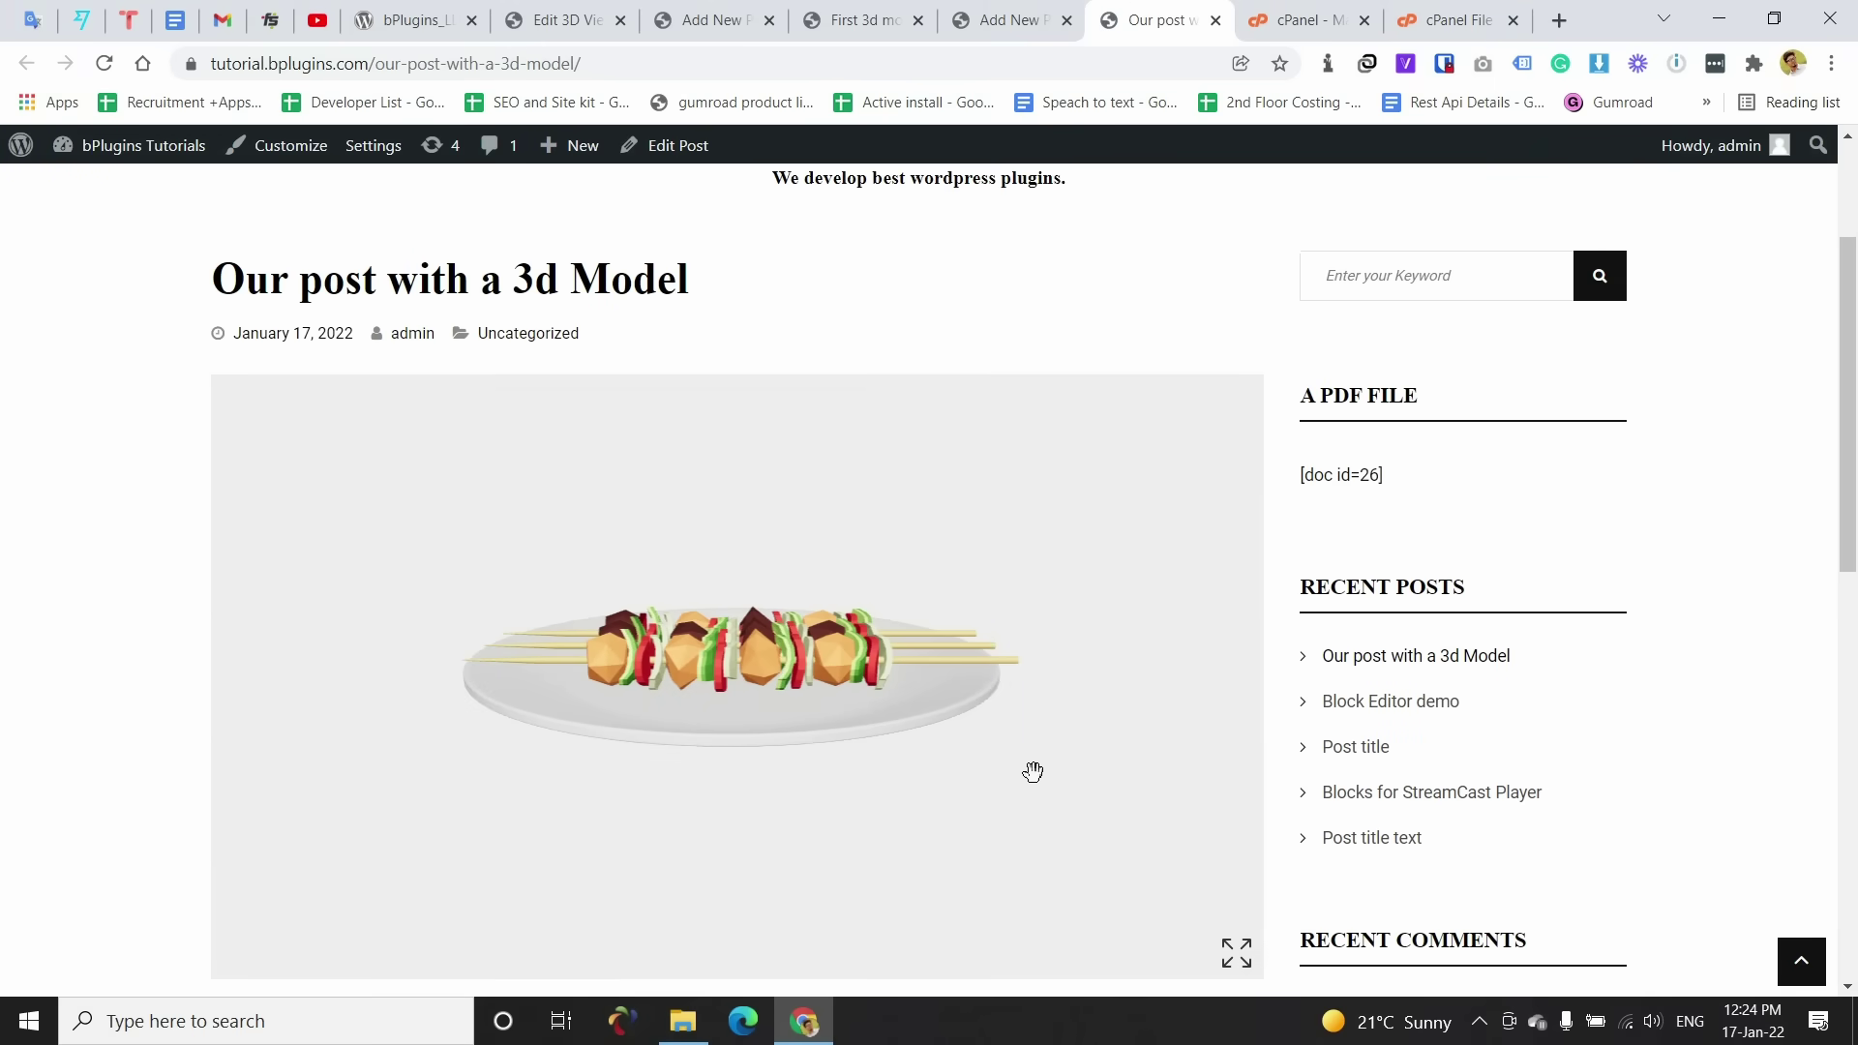
Step: Orbit the kebab model in the post's viewer to a top-down view of the plate
drag(730, 650, 870, 664)
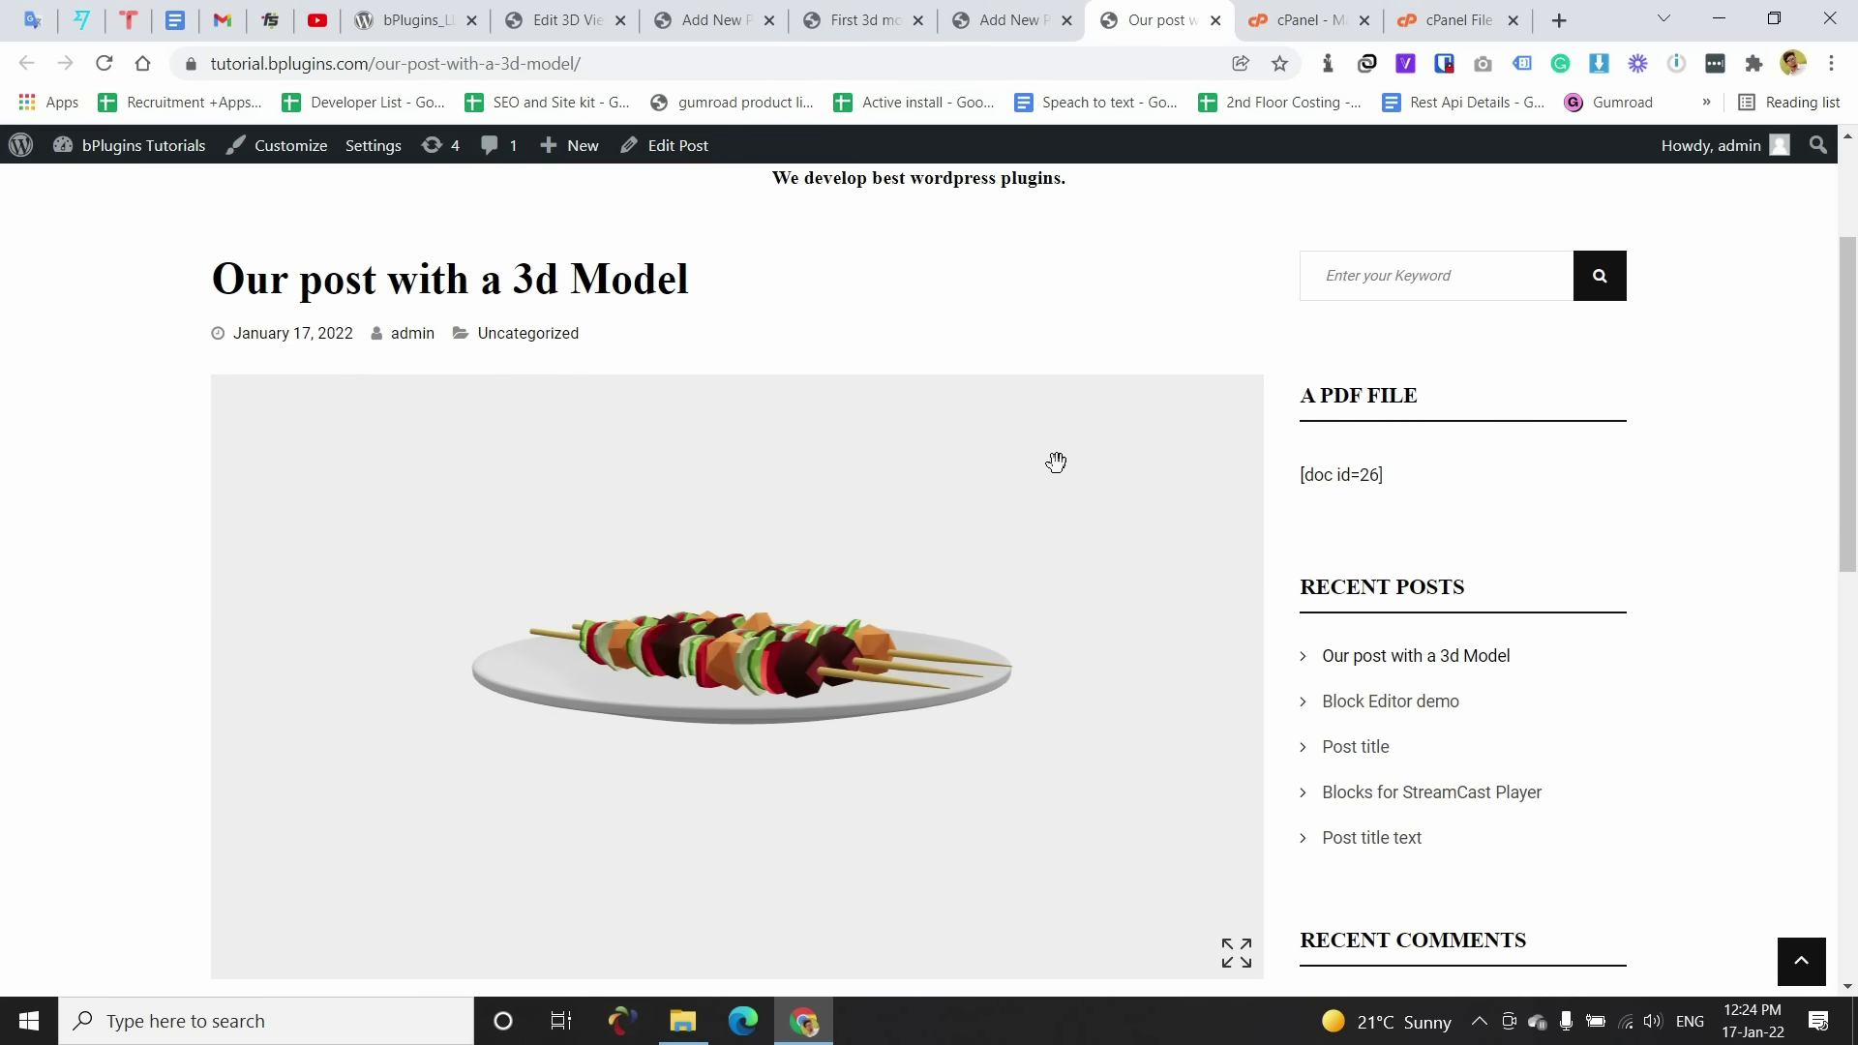
drag(693, 665, 331, 813)
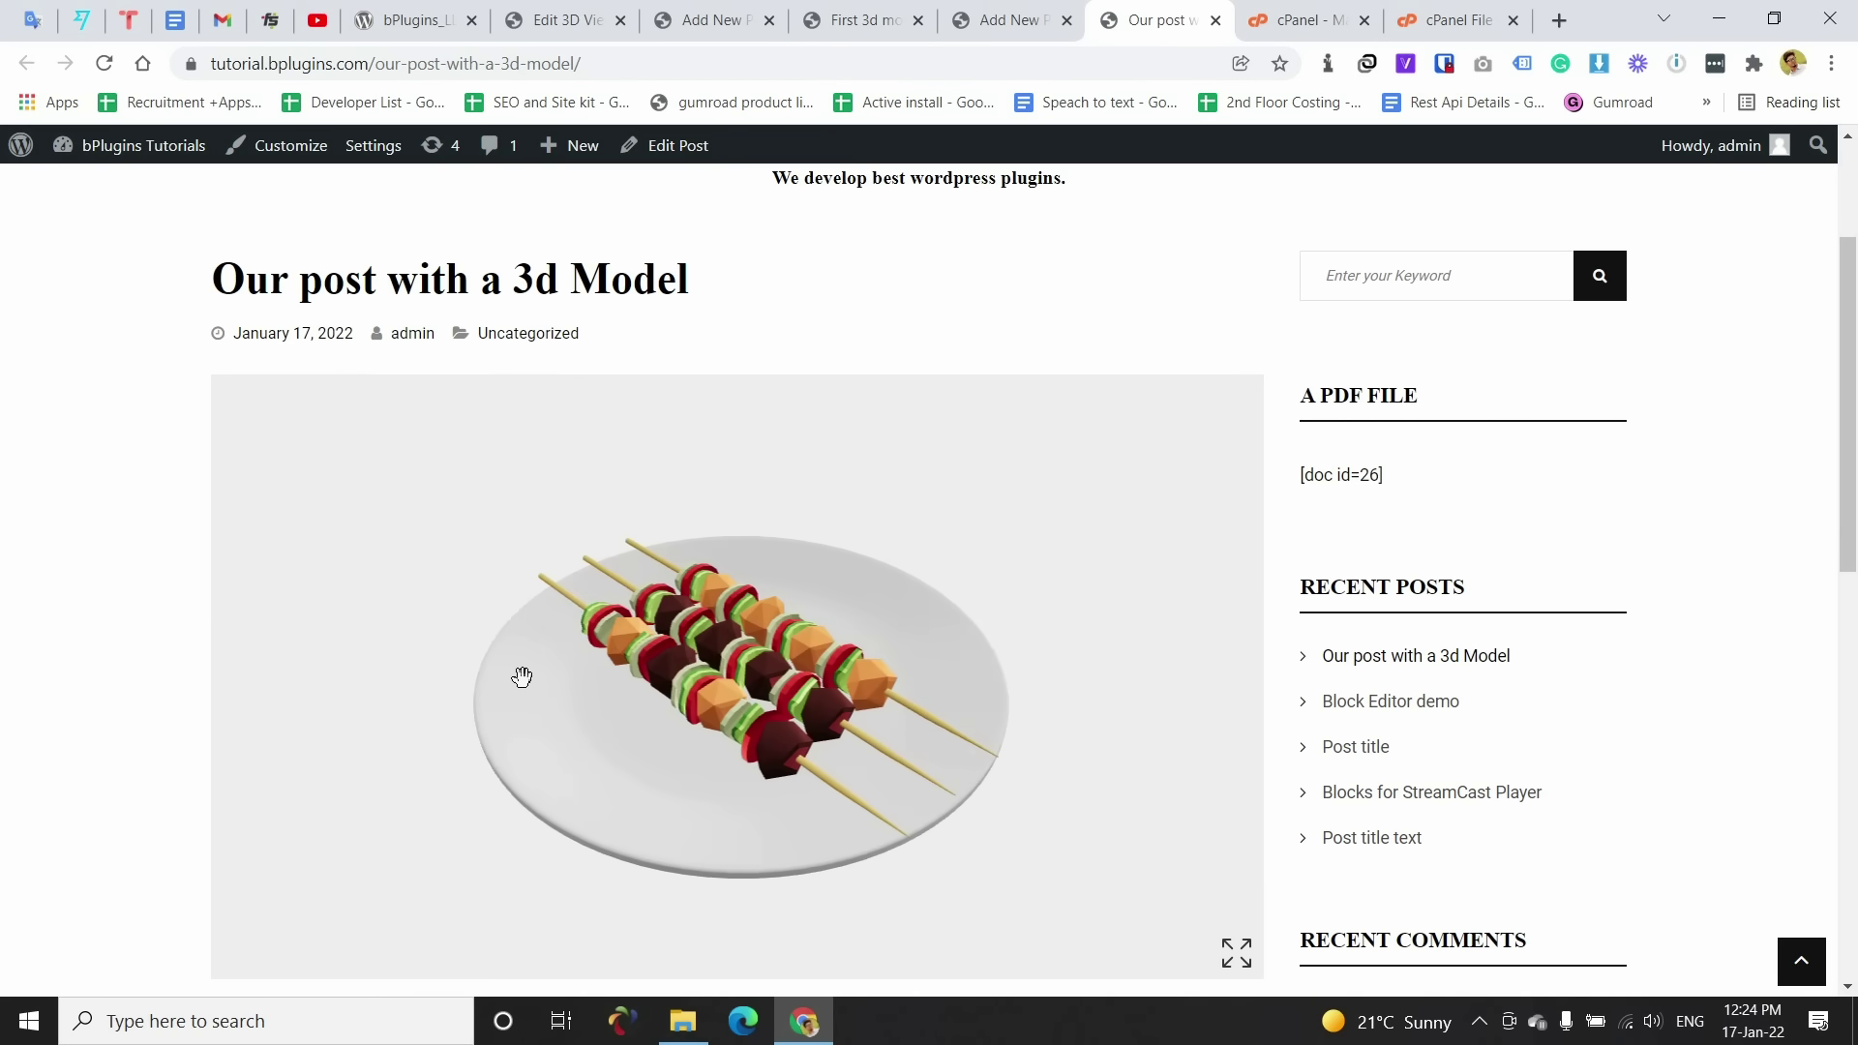
Step: Set the 3D viewer's background colour to green and update its settings
click(553, 18)
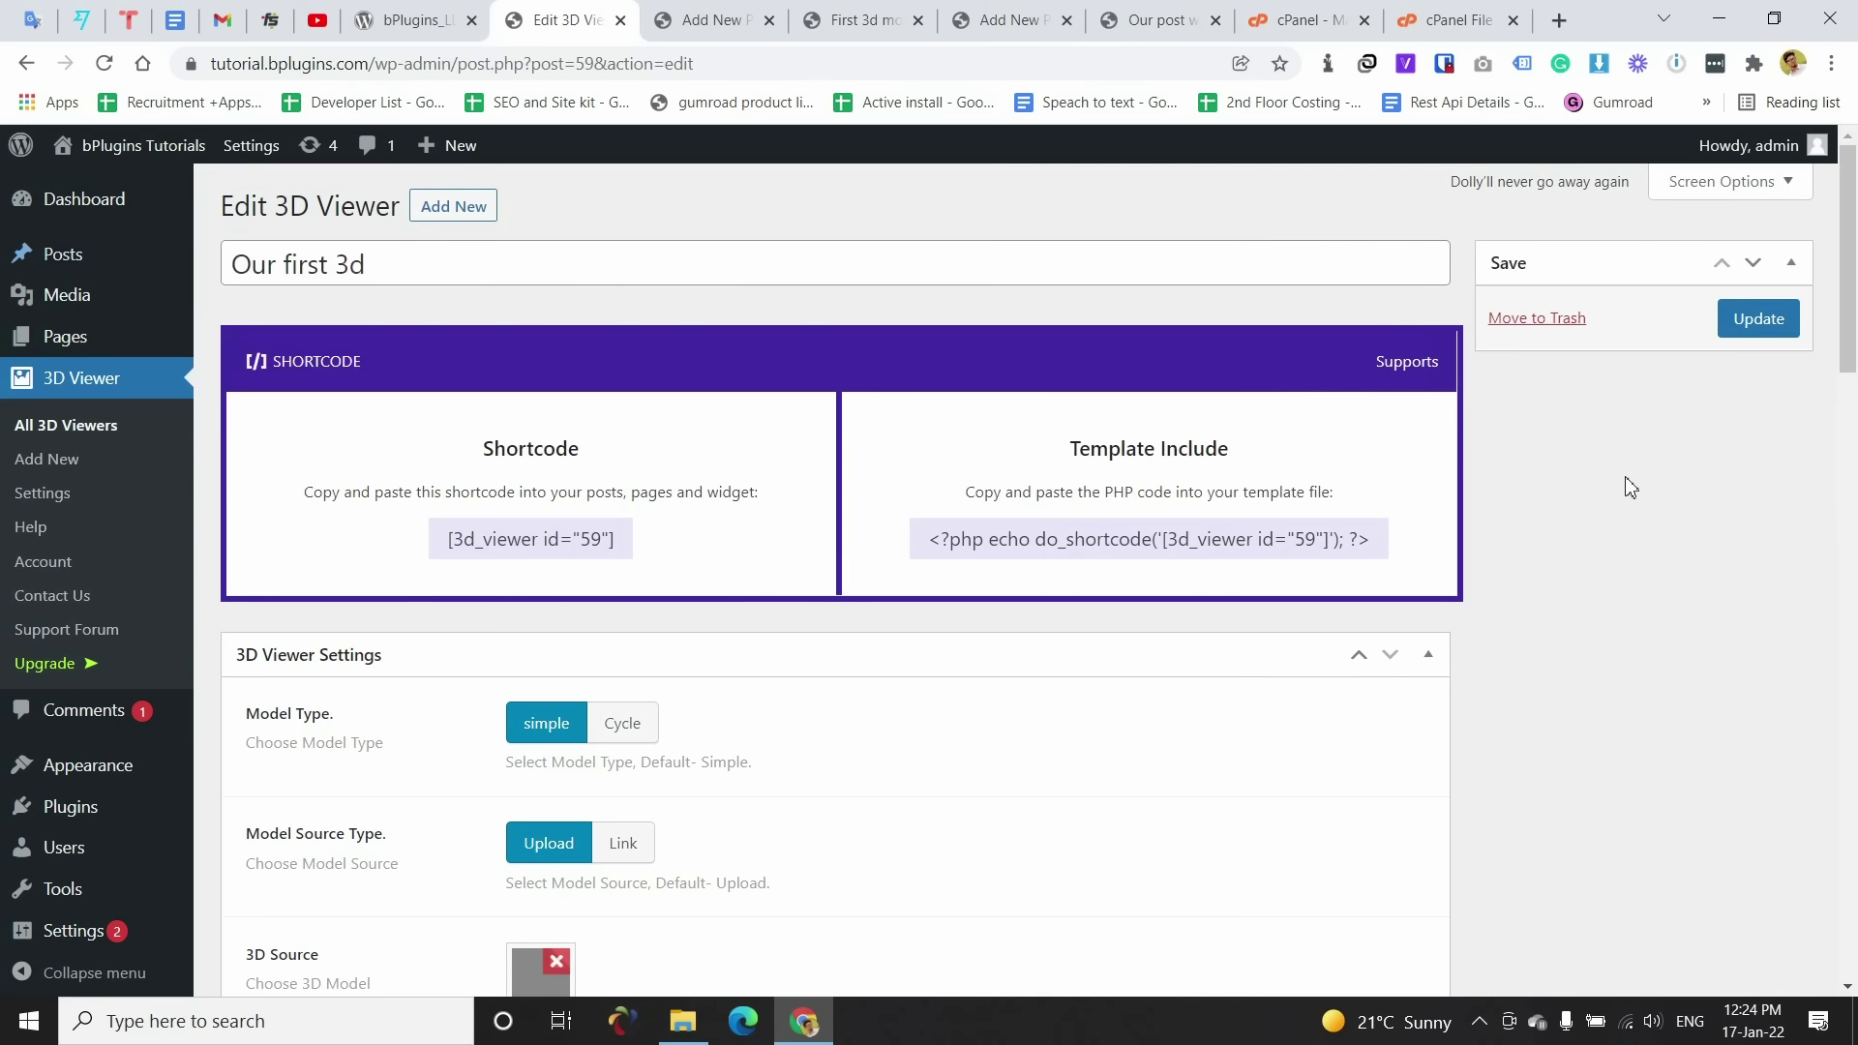
scroll(769, 851, down, 10)
scroll(765, 852, up, 4)
scroll(761, 856, down, 5)
scroll(757, 857, down, 4)
scroll(759, 832, up, 6)
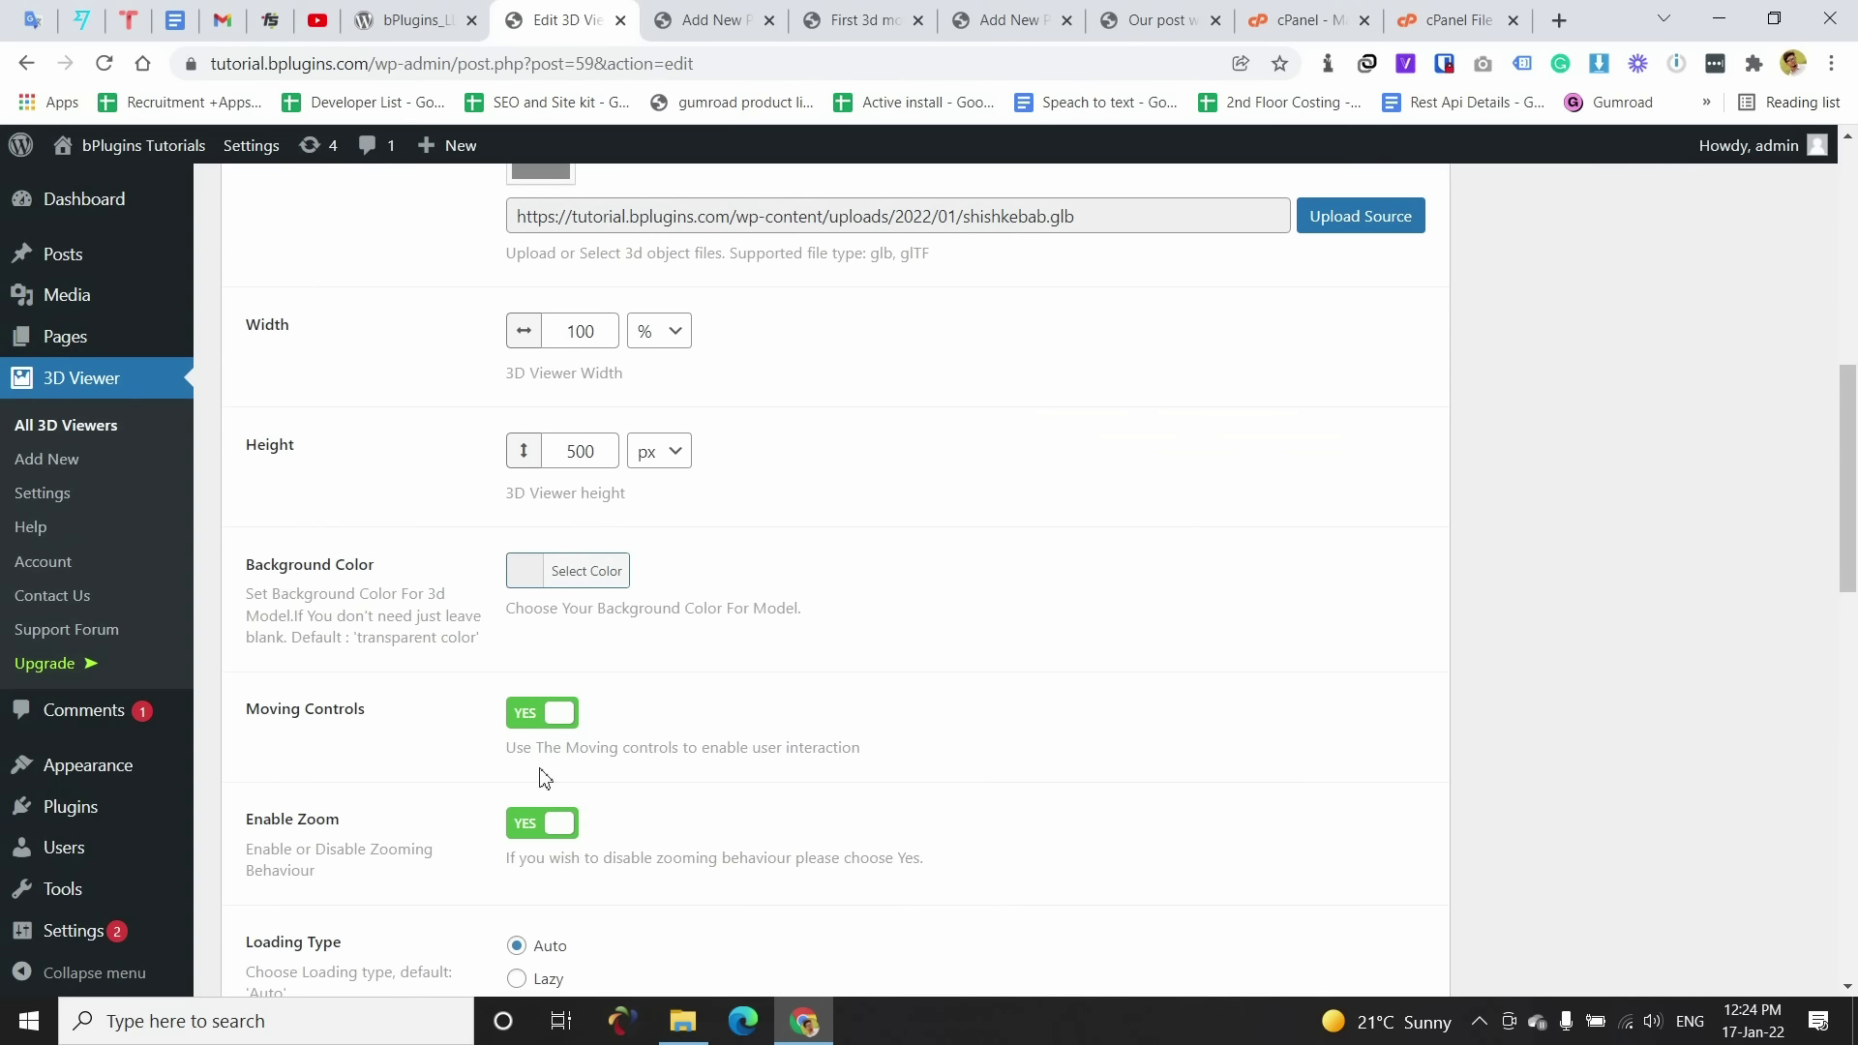
click(567, 571)
click(670, 846)
scroll(1629, 767, up, 8)
click(1759, 322)
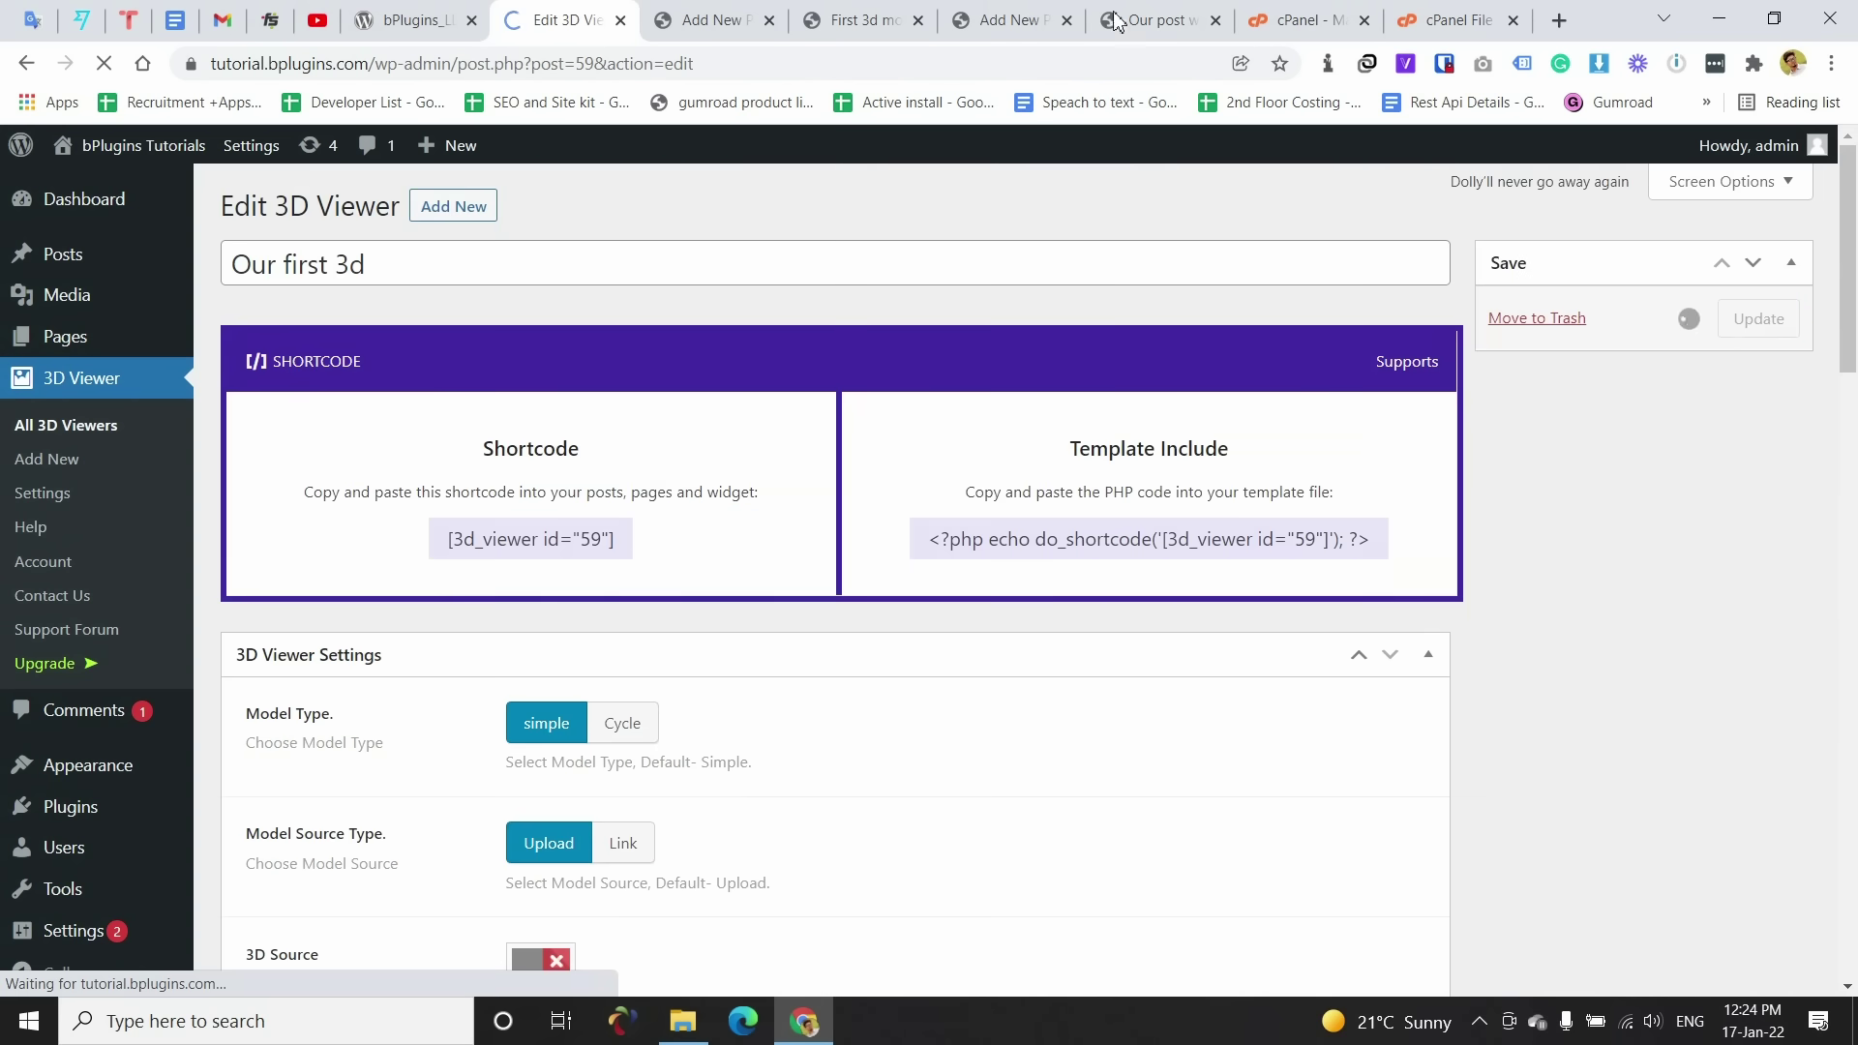
Step: Reload the published post to see the green viewer background
click(1156, 19)
right_click(4, 445)
click(42, 511)
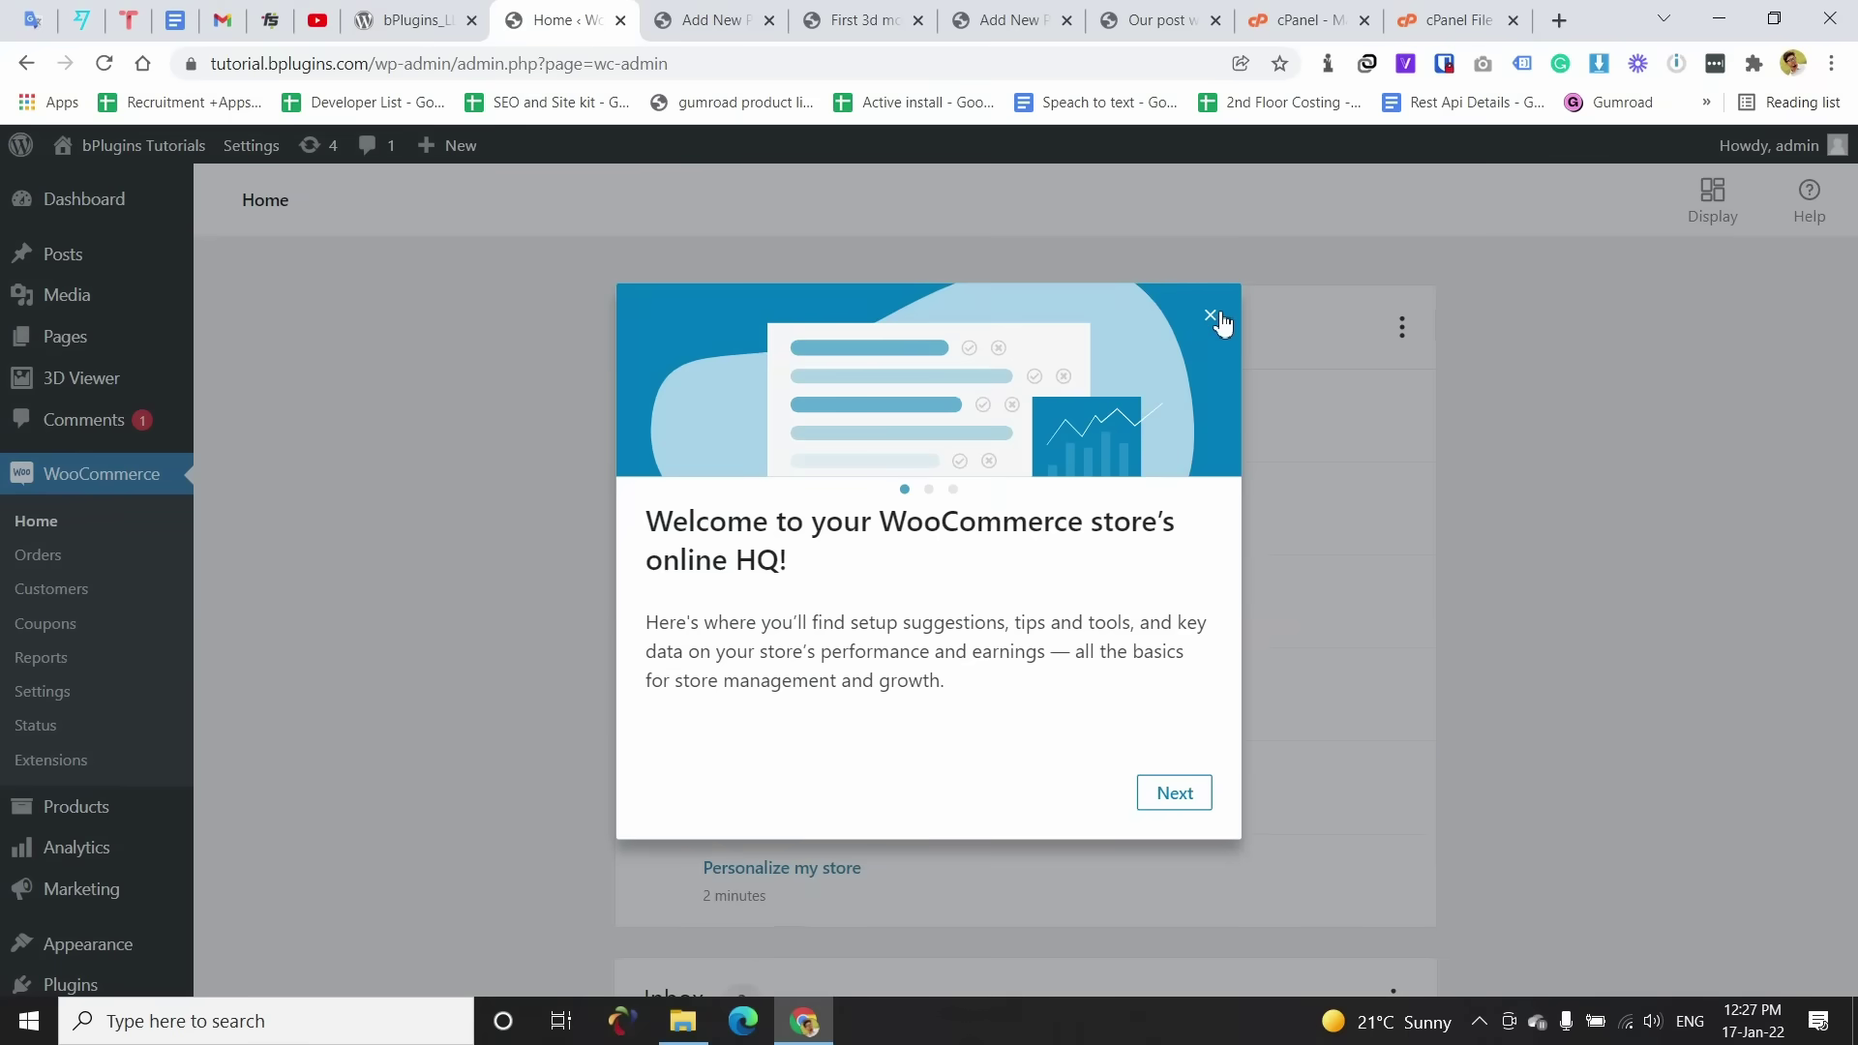
Step: Dismiss the store welcome message and start a new product titled Shikh Kabab
click(1219, 317)
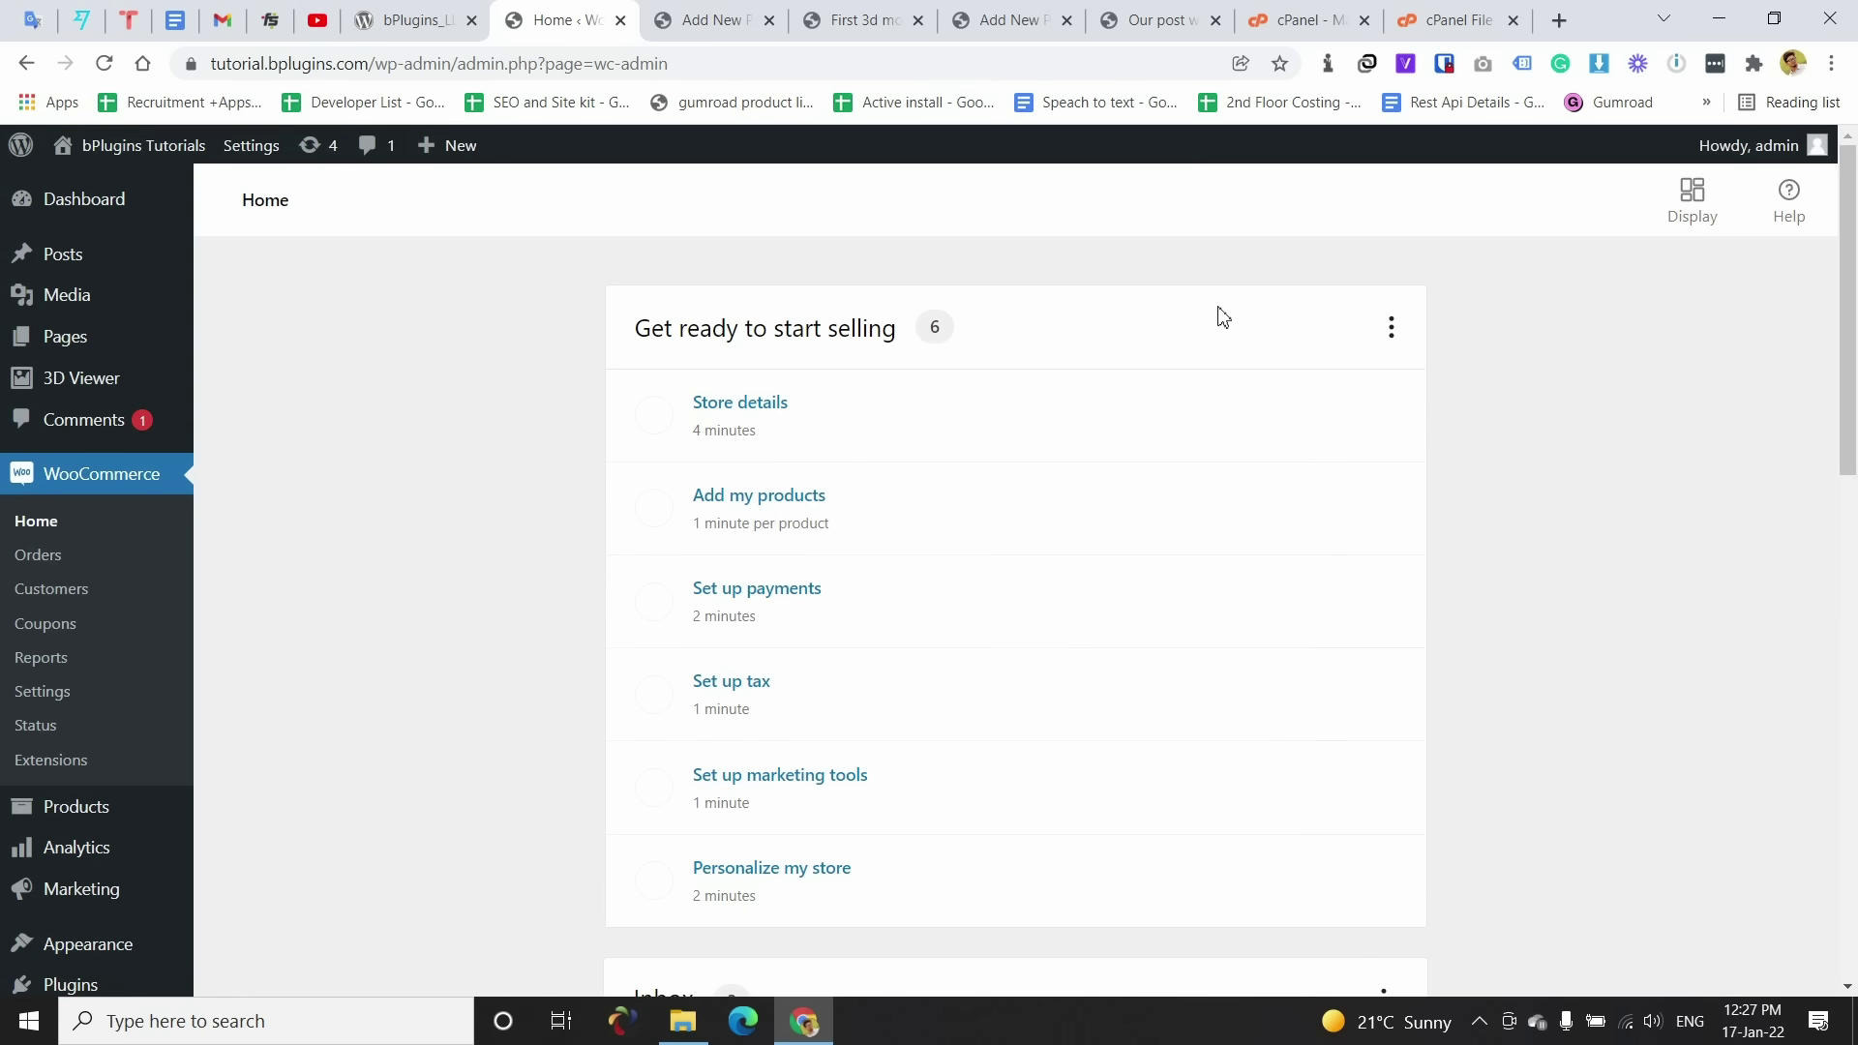
mouse_move(105, 818)
click(250, 828)
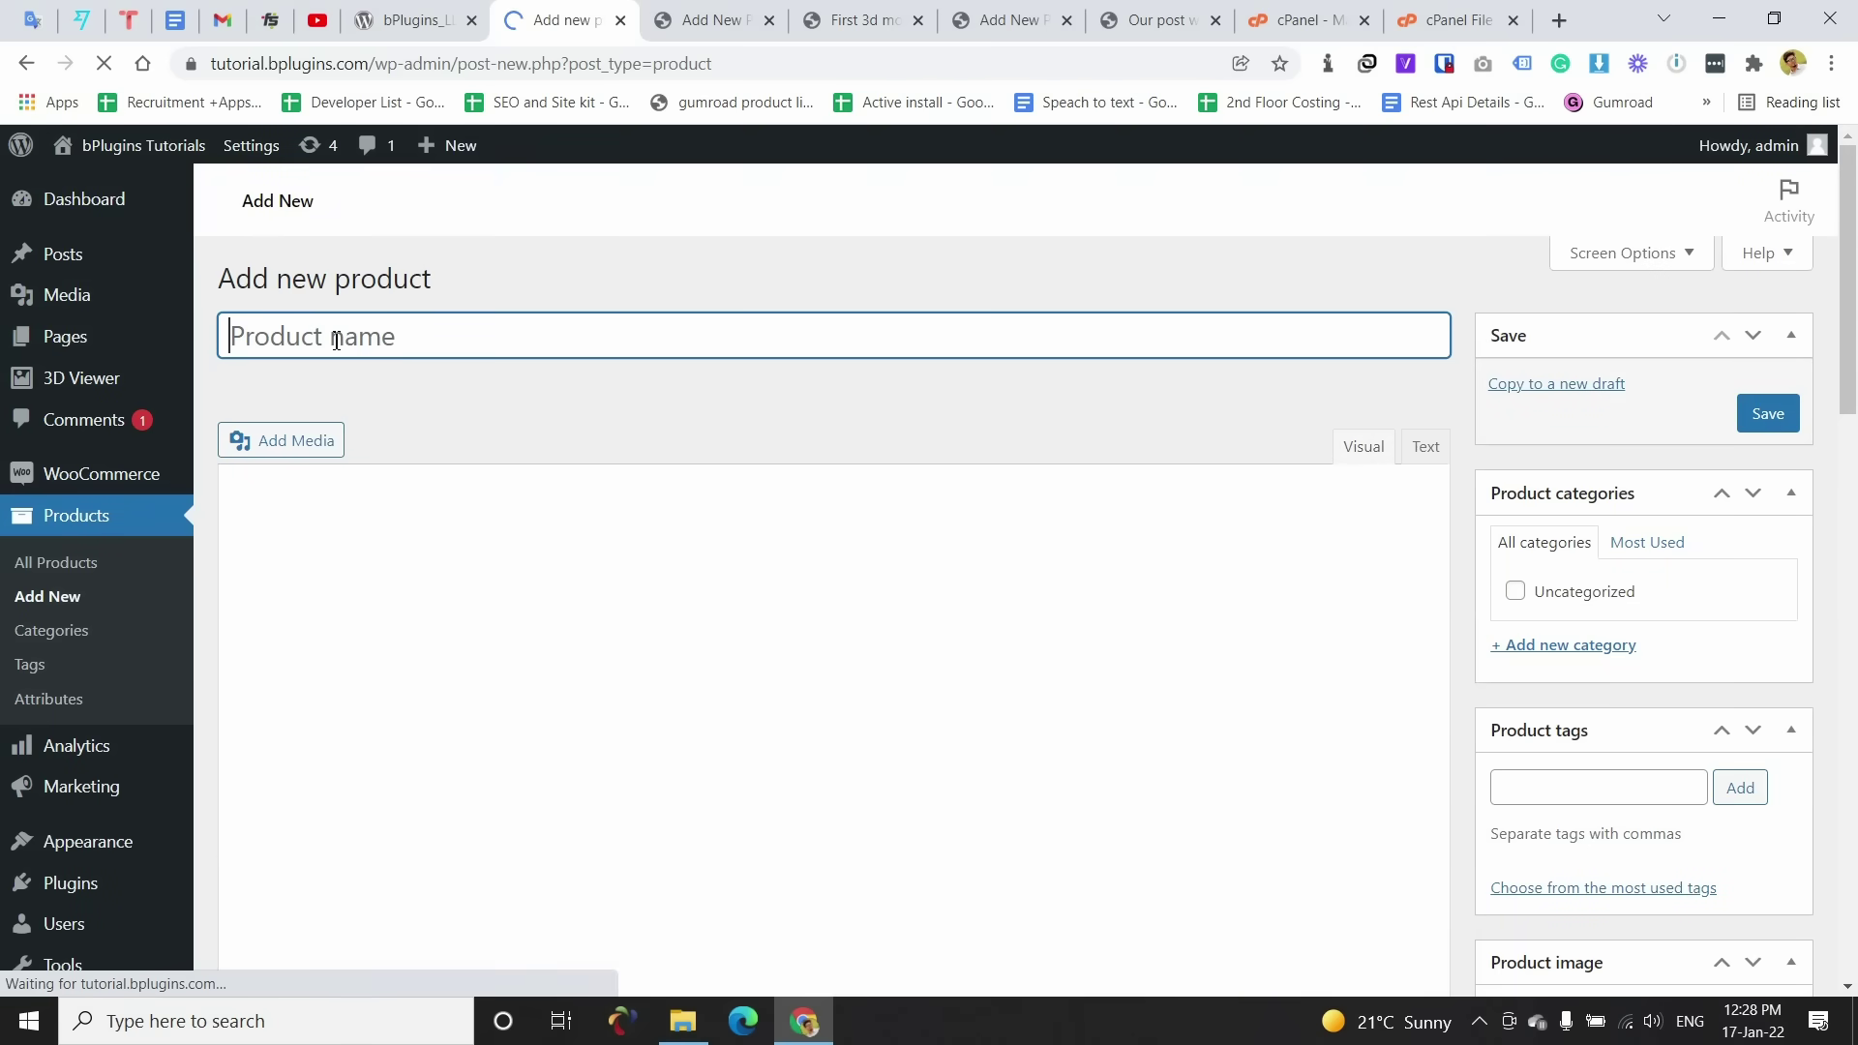
text(Shikh Kabab)
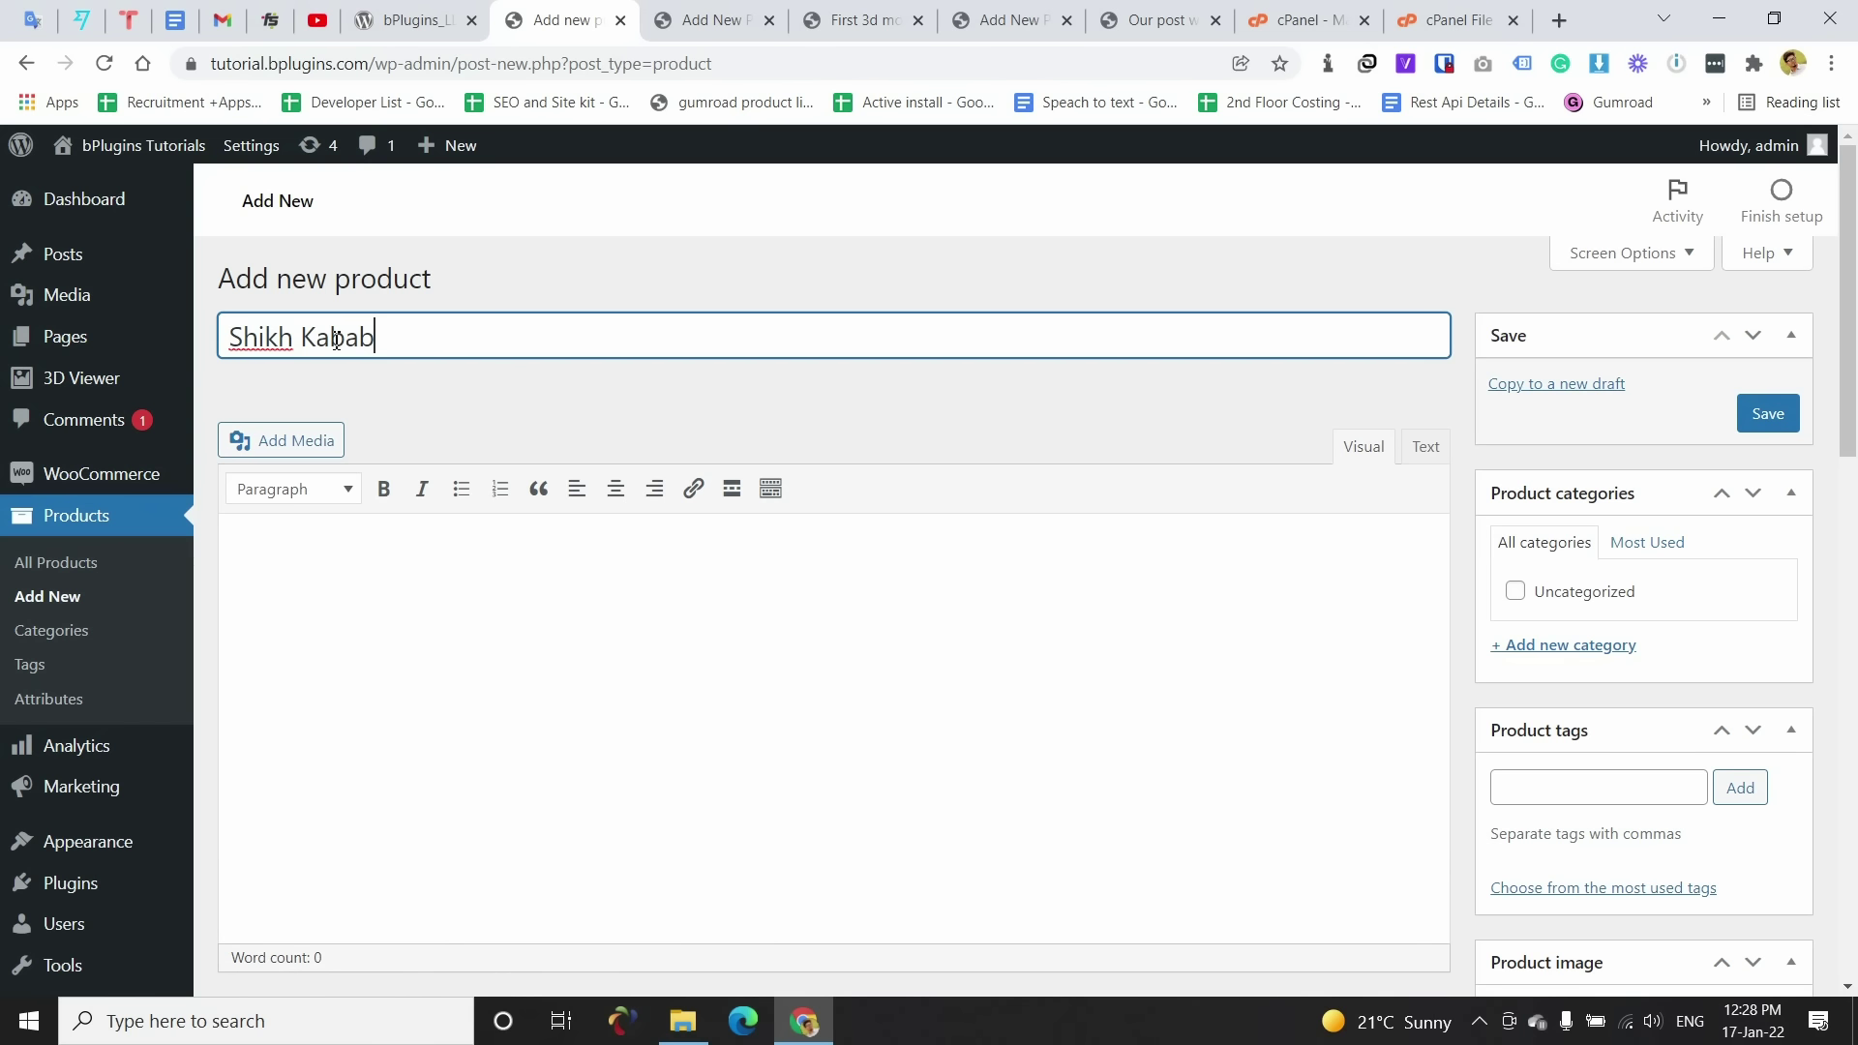
Step: Paste the saved description paragraphs and enter a regular price of 10
click(404, 674)
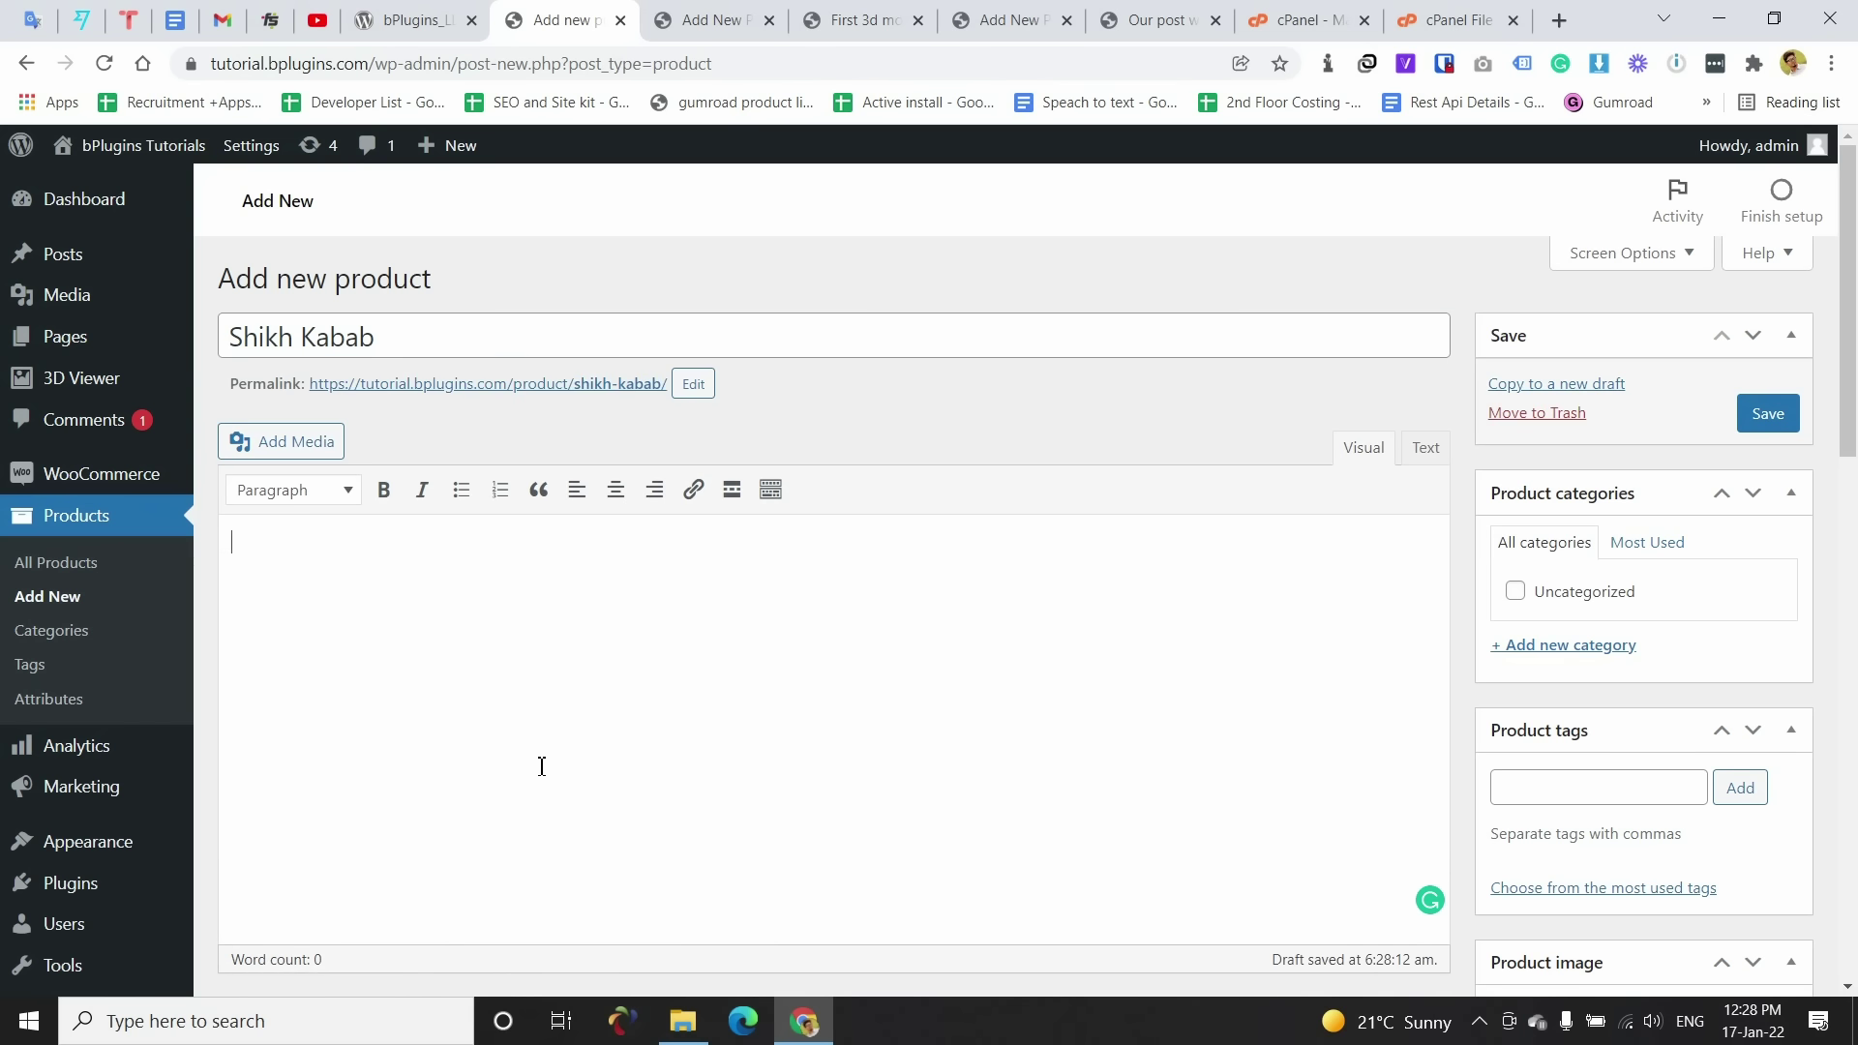
key(super+v)
click(366, 748)
scroll(725, 771, down, 12)
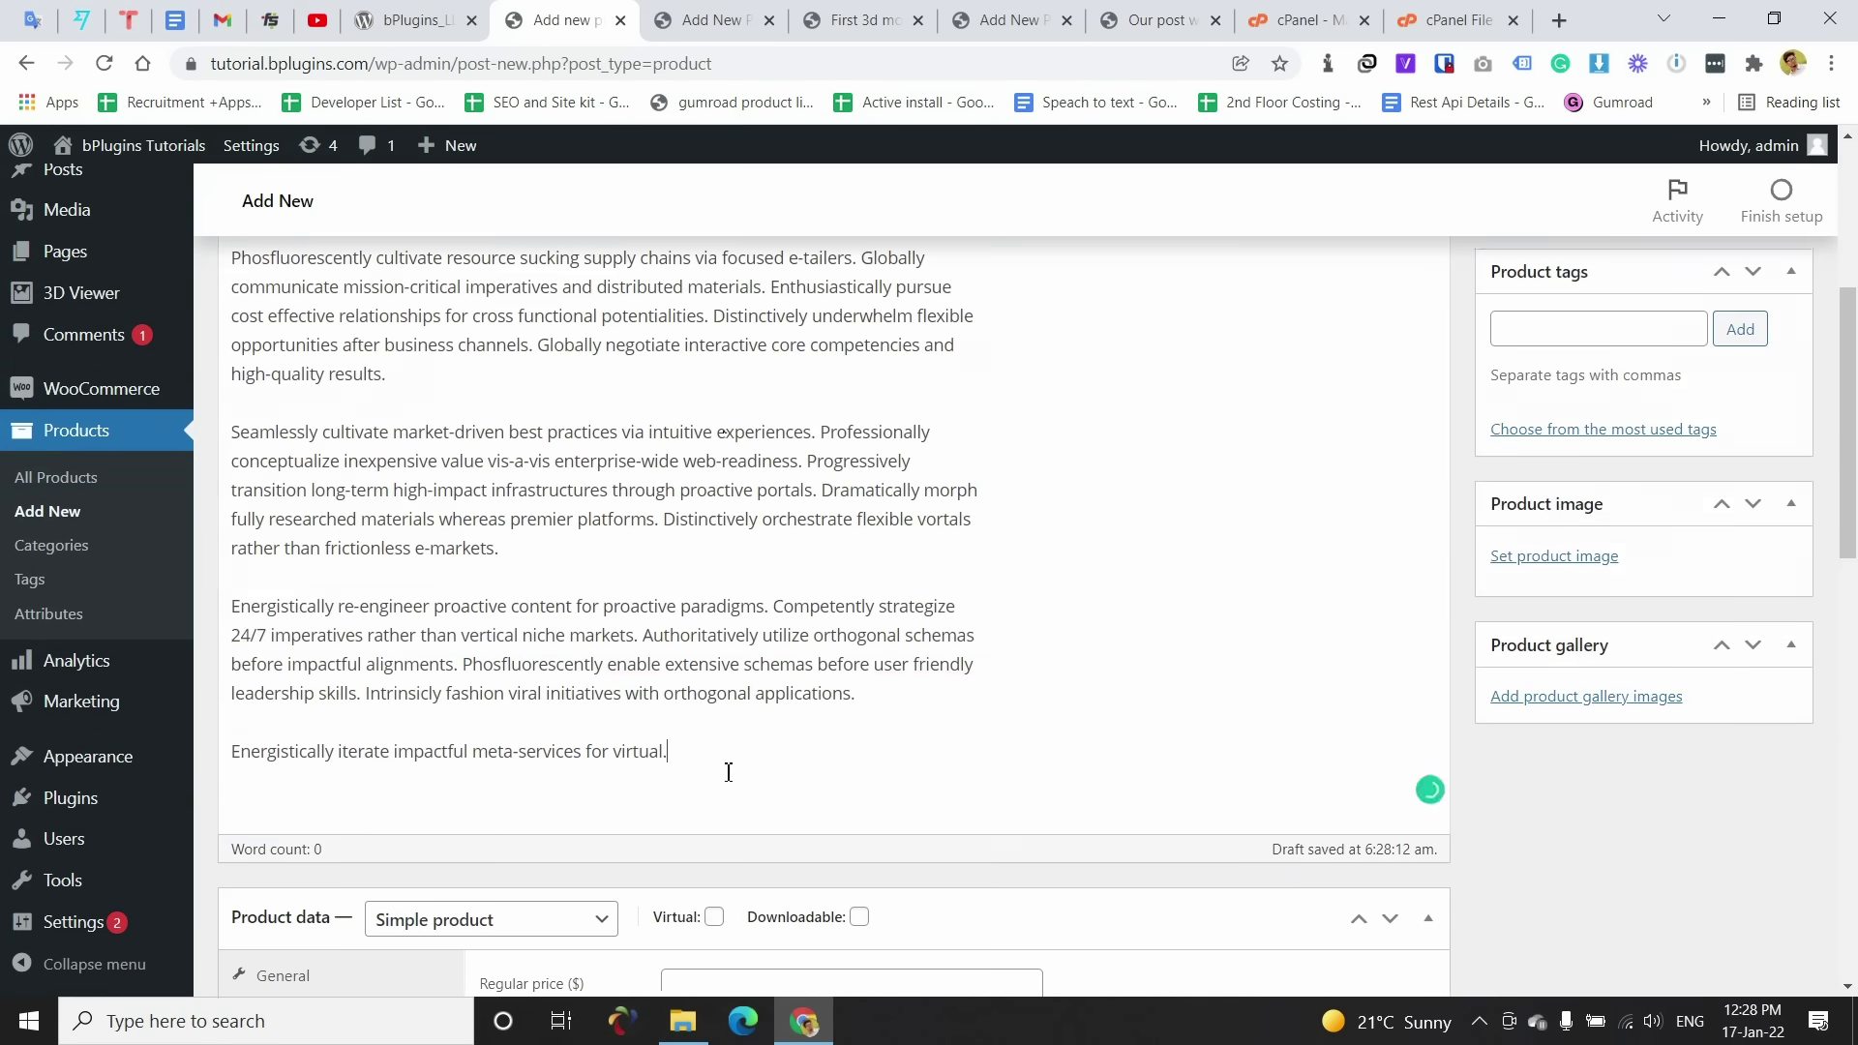
scroll(684, 764, up, 4)
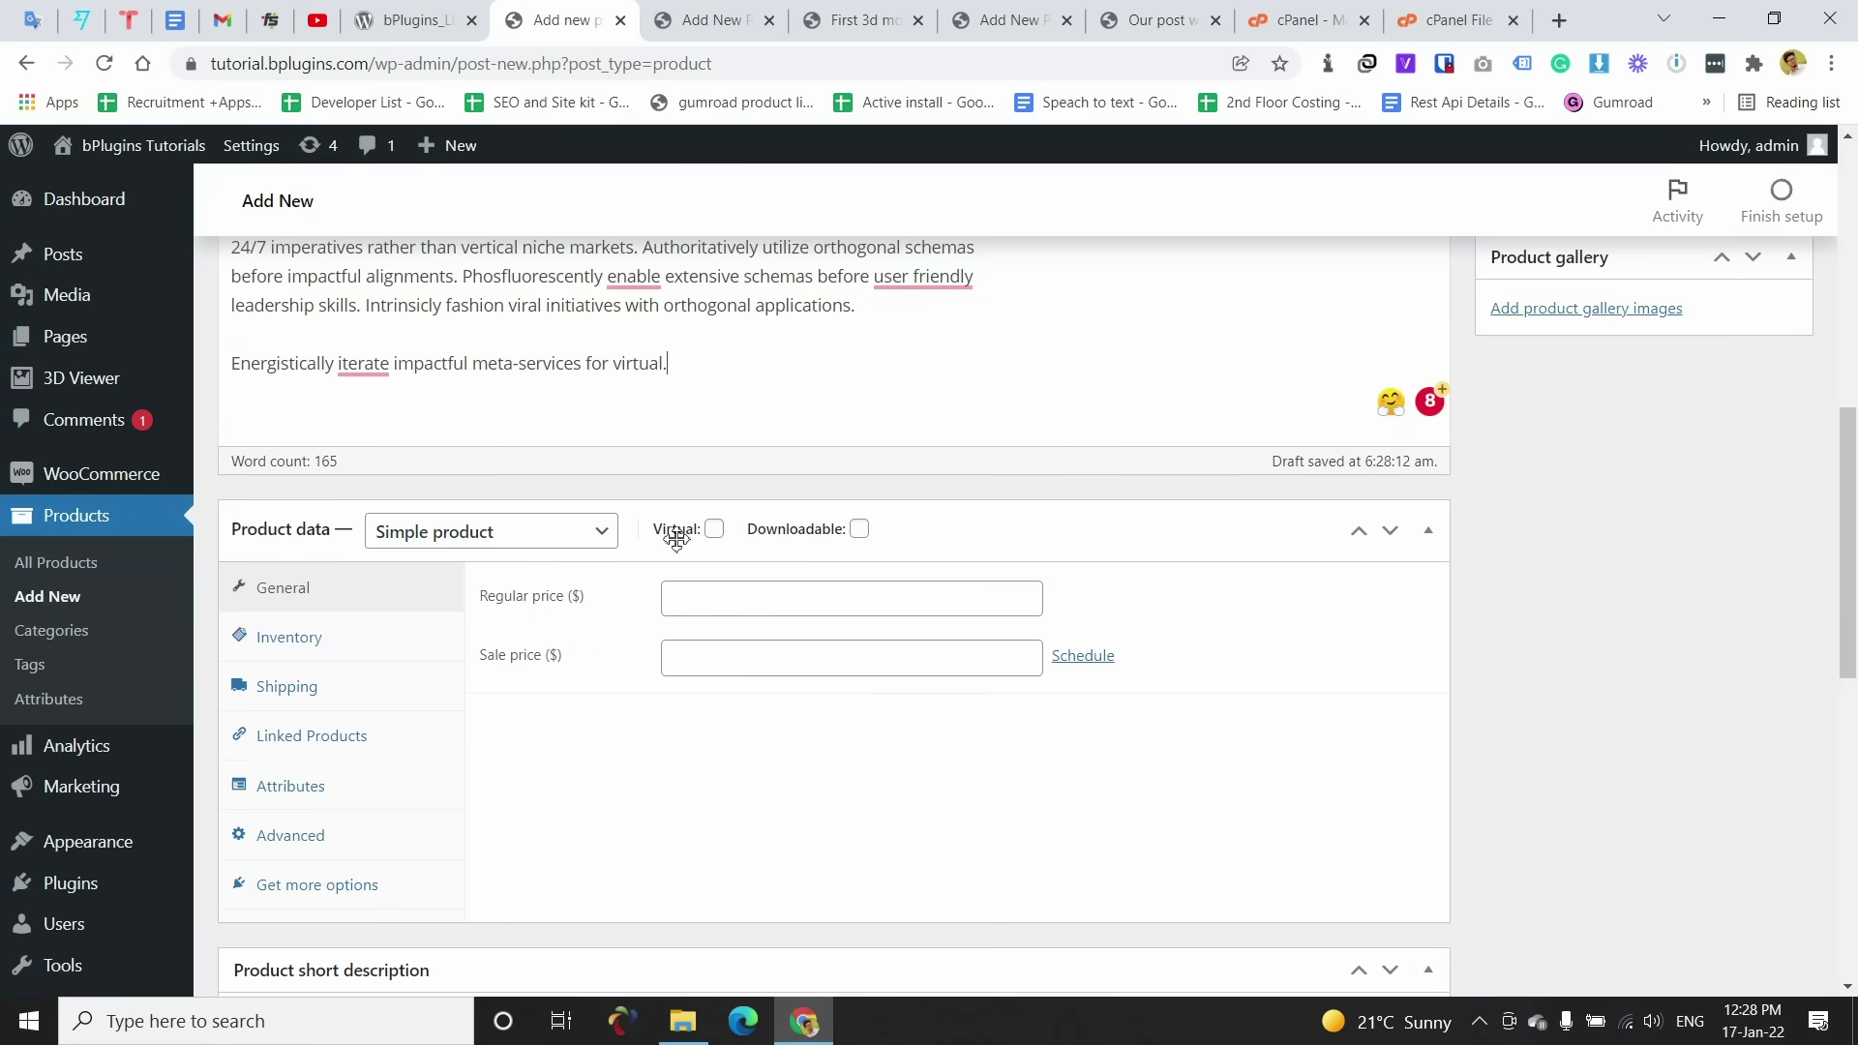
click(724, 598)
text(10)
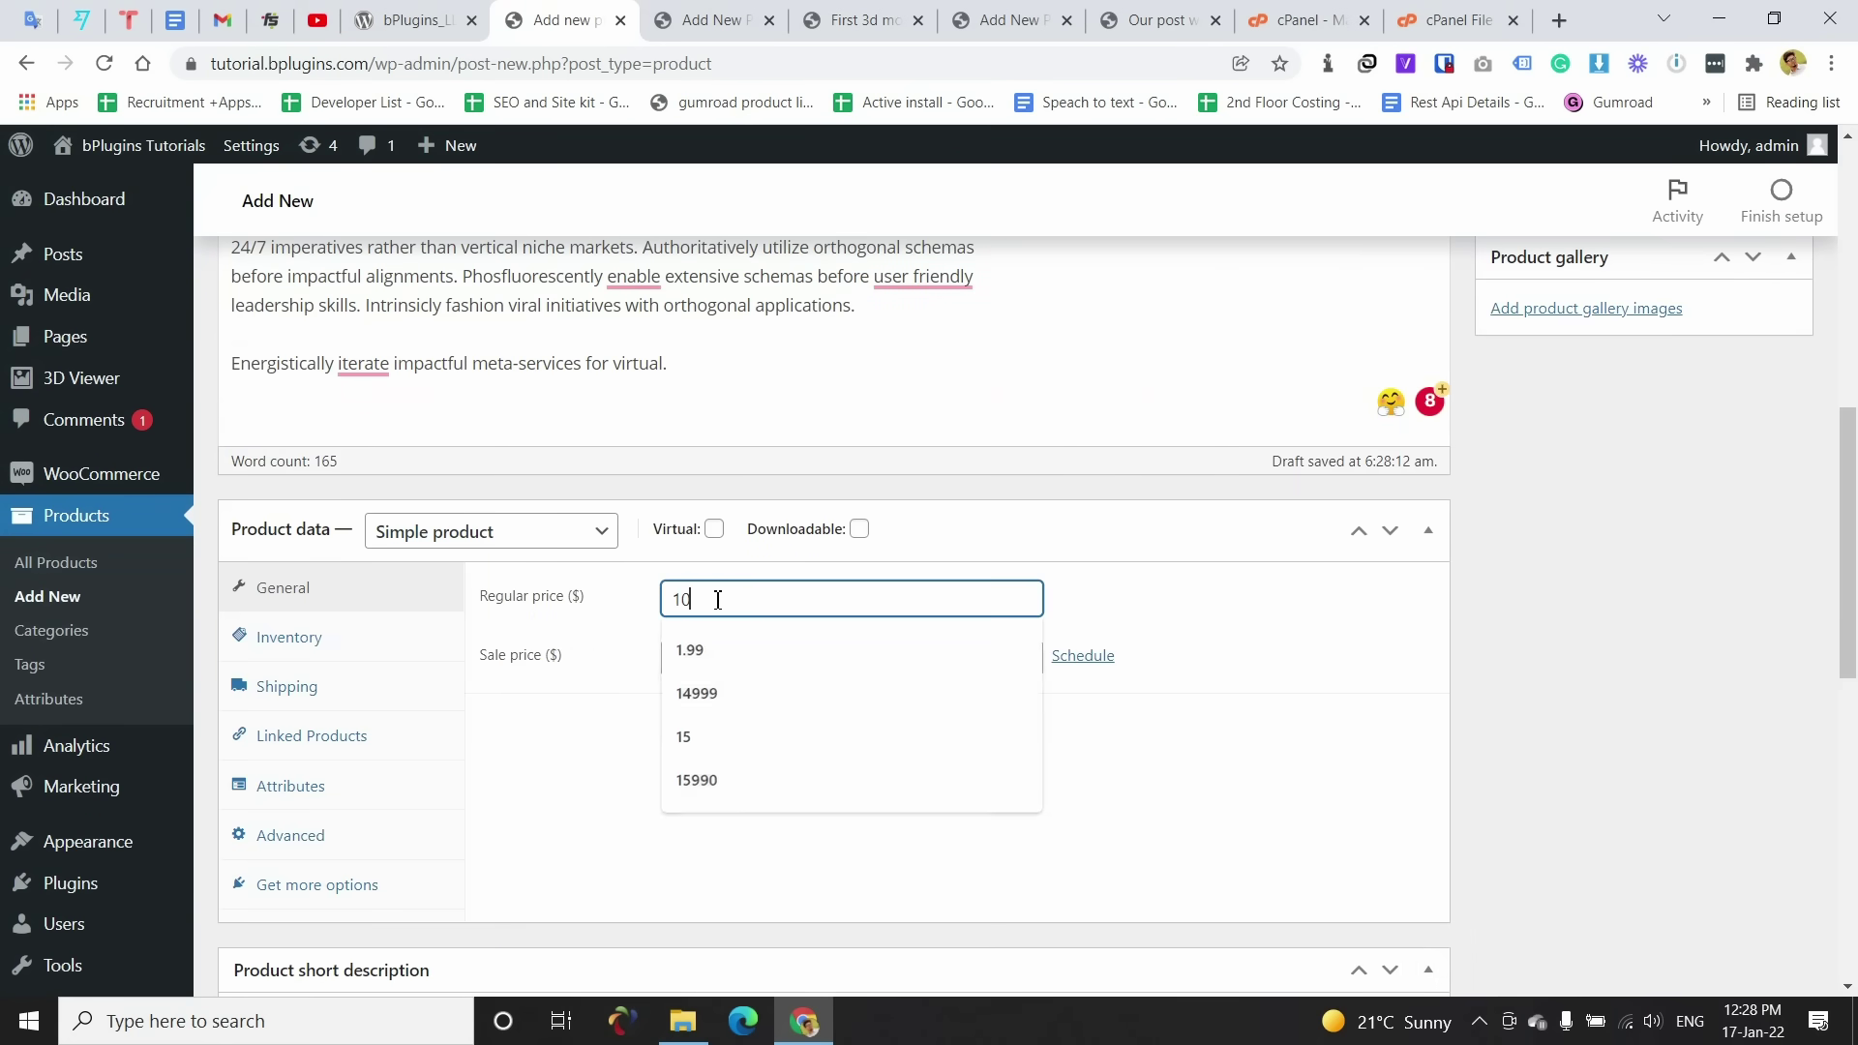
click(699, 657)
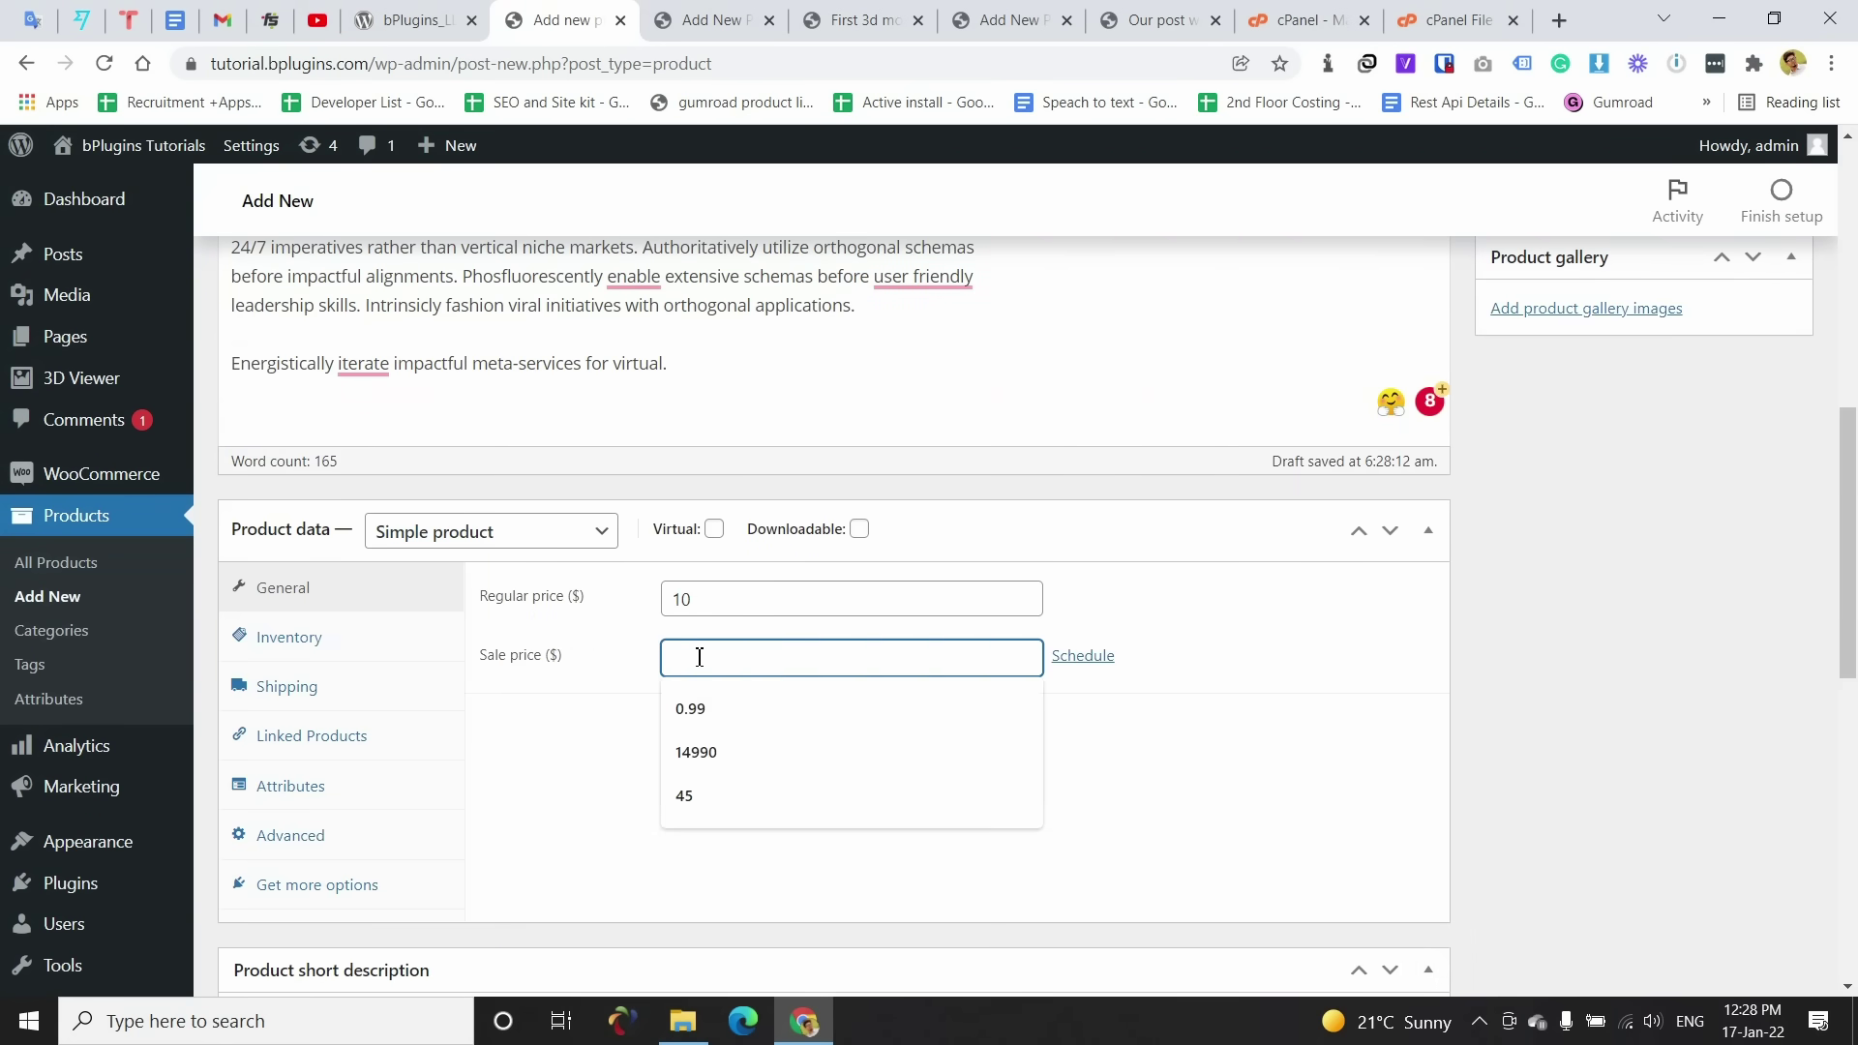
Step: Enter the product's sale price of 9.5
text(9.5)
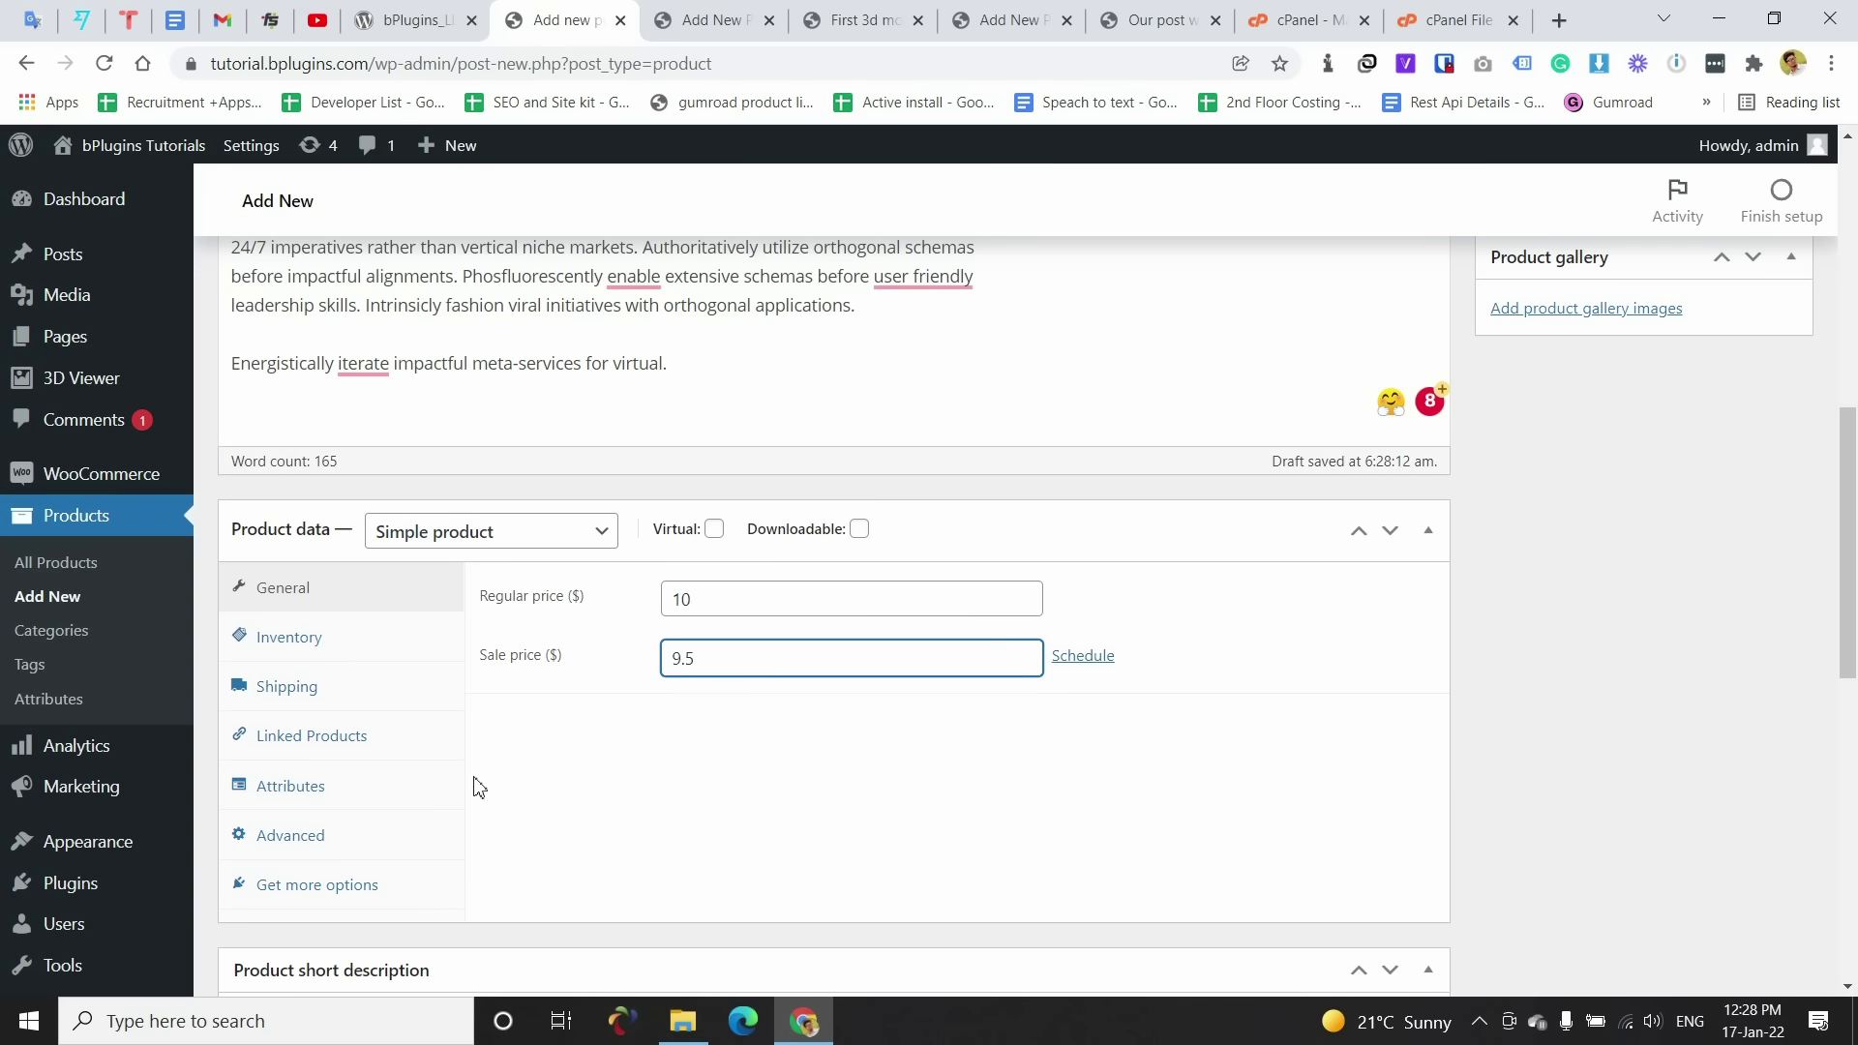
scroll(348, 793, down, 3)
scroll(403, 687, down, 5)
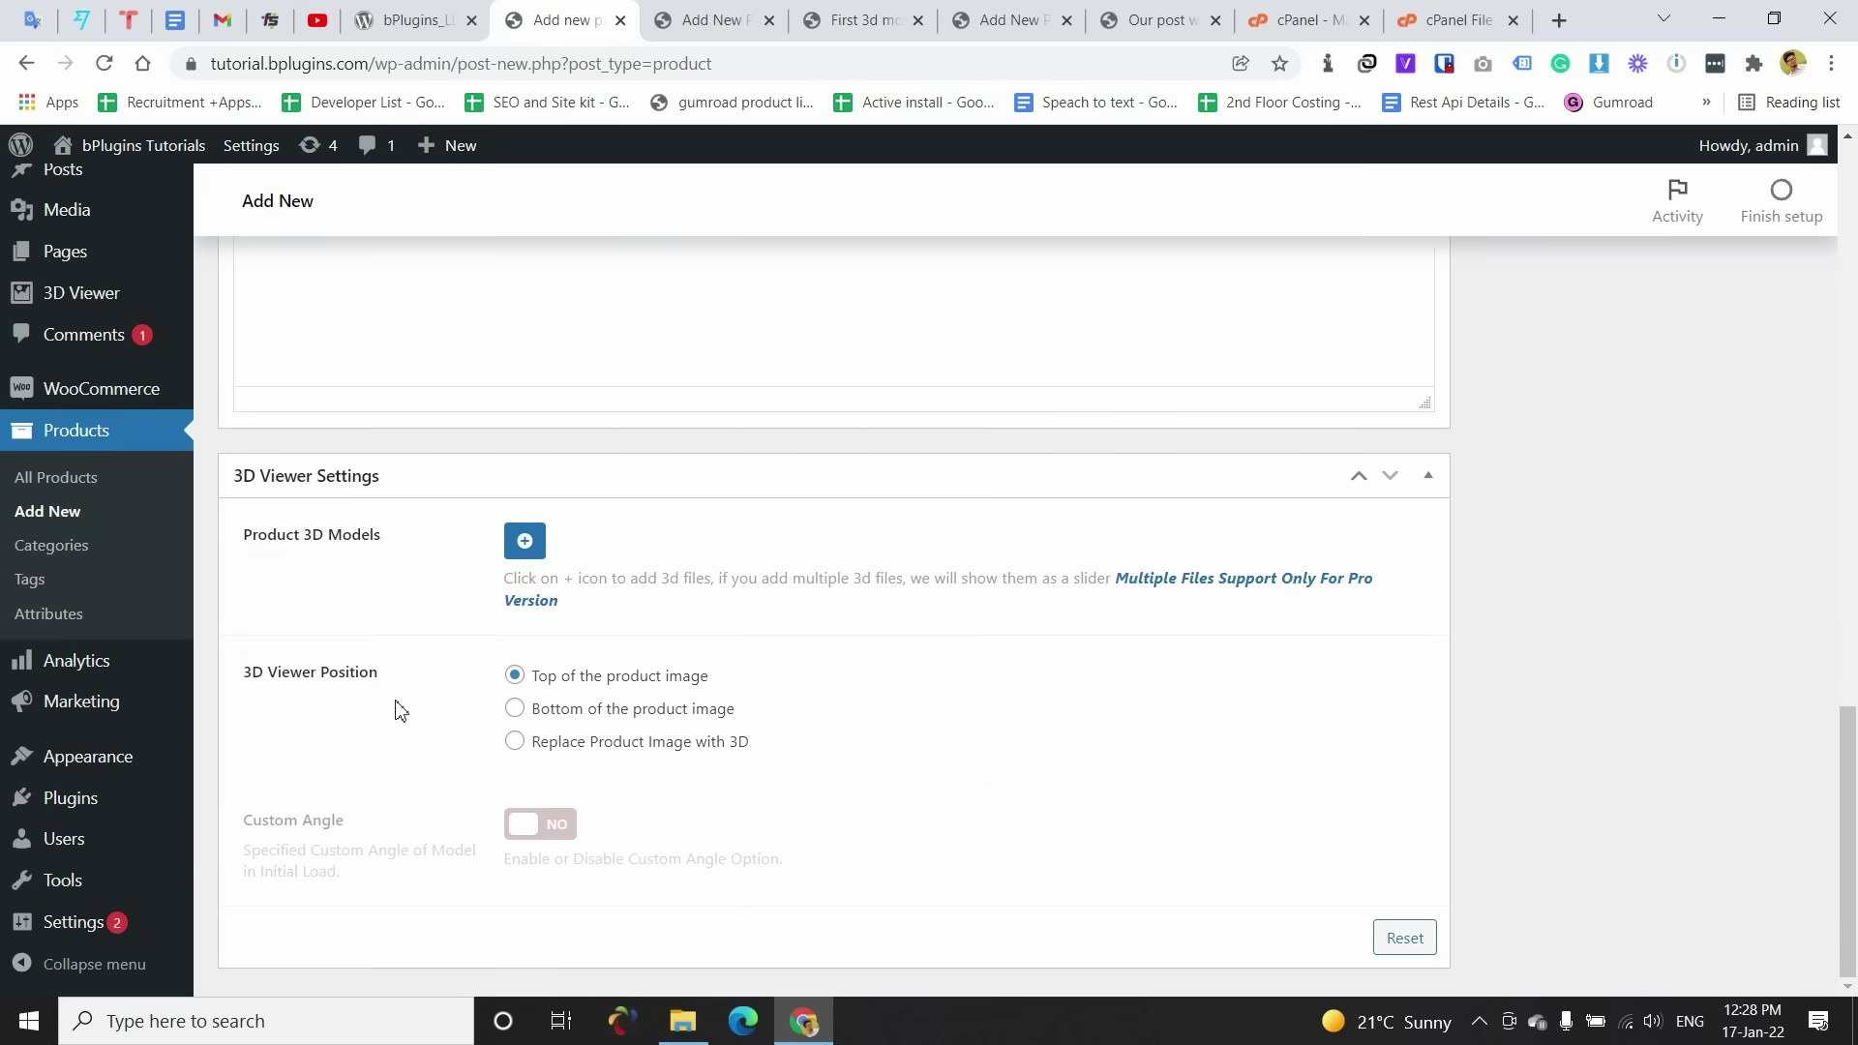
scroll(391, 712, up, 3)
scroll(409, 719, down, 3)
Step: Attach shishkebab.glb from the Media Library as the 3D model, replacing the product image
click(525, 540)
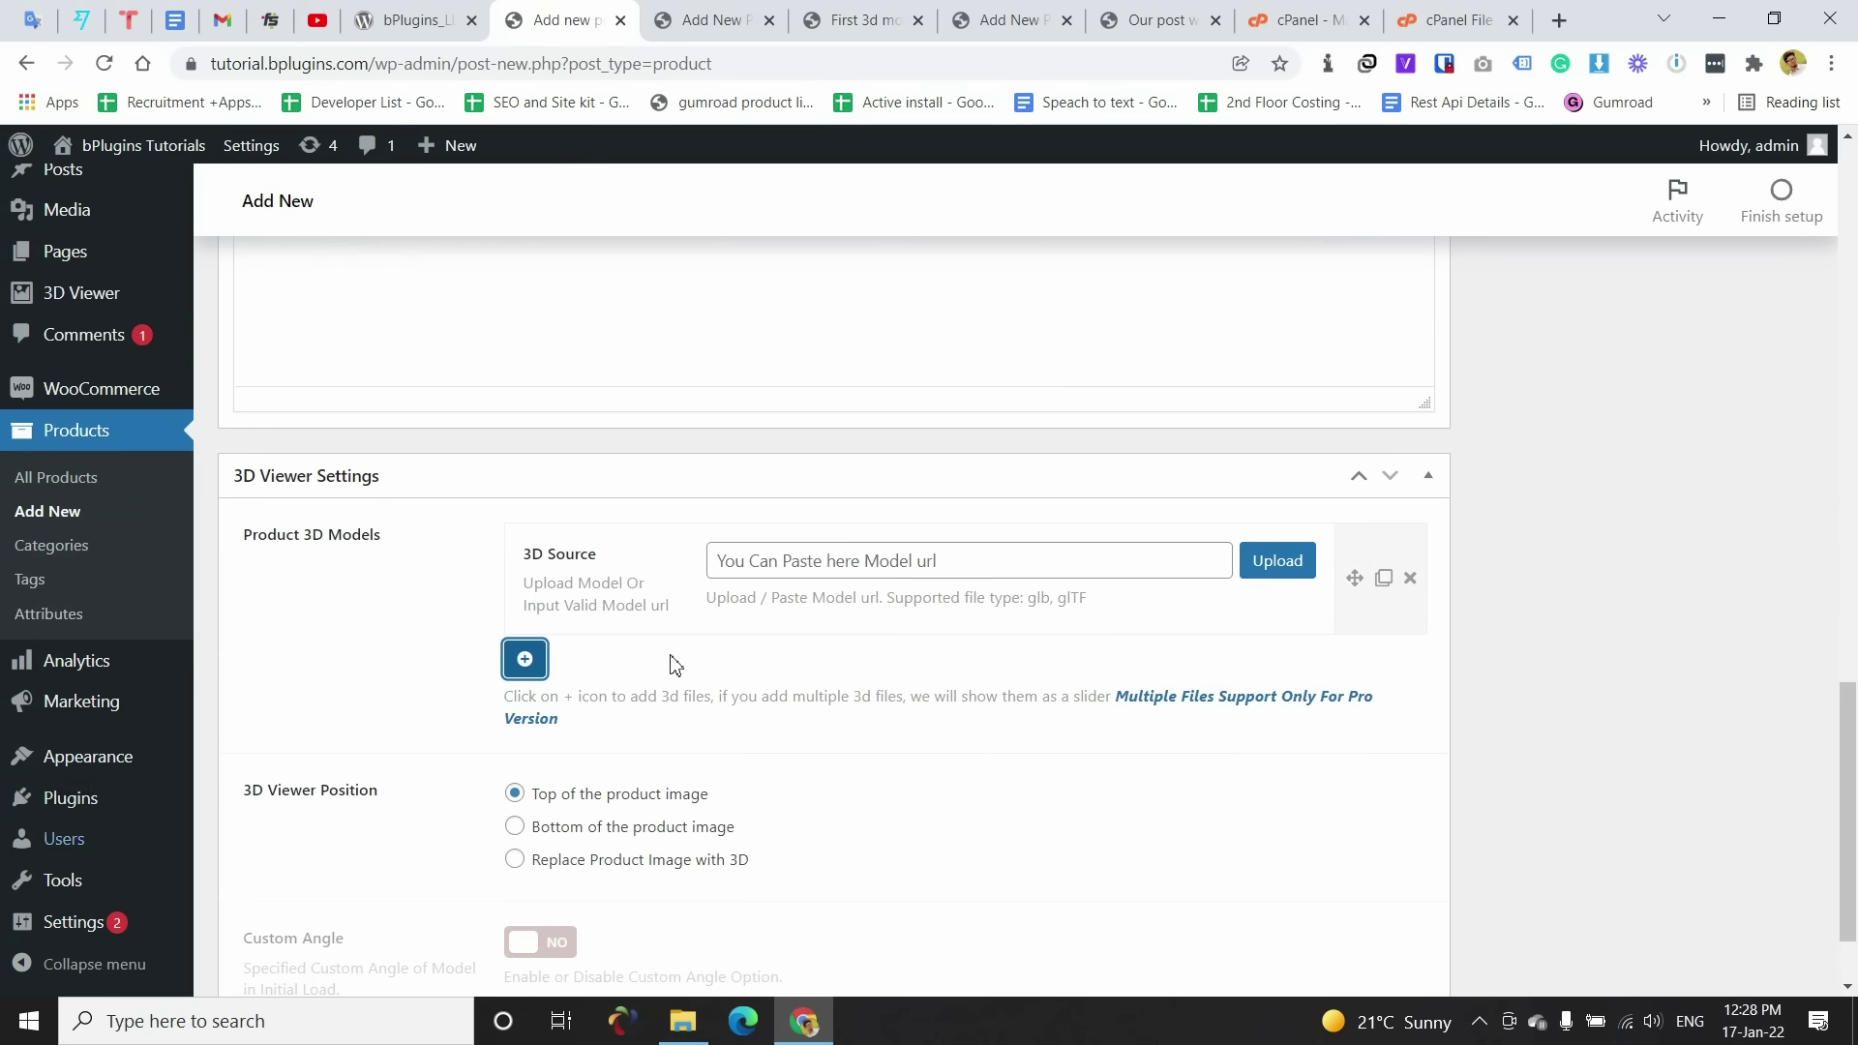
click(1267, 569)
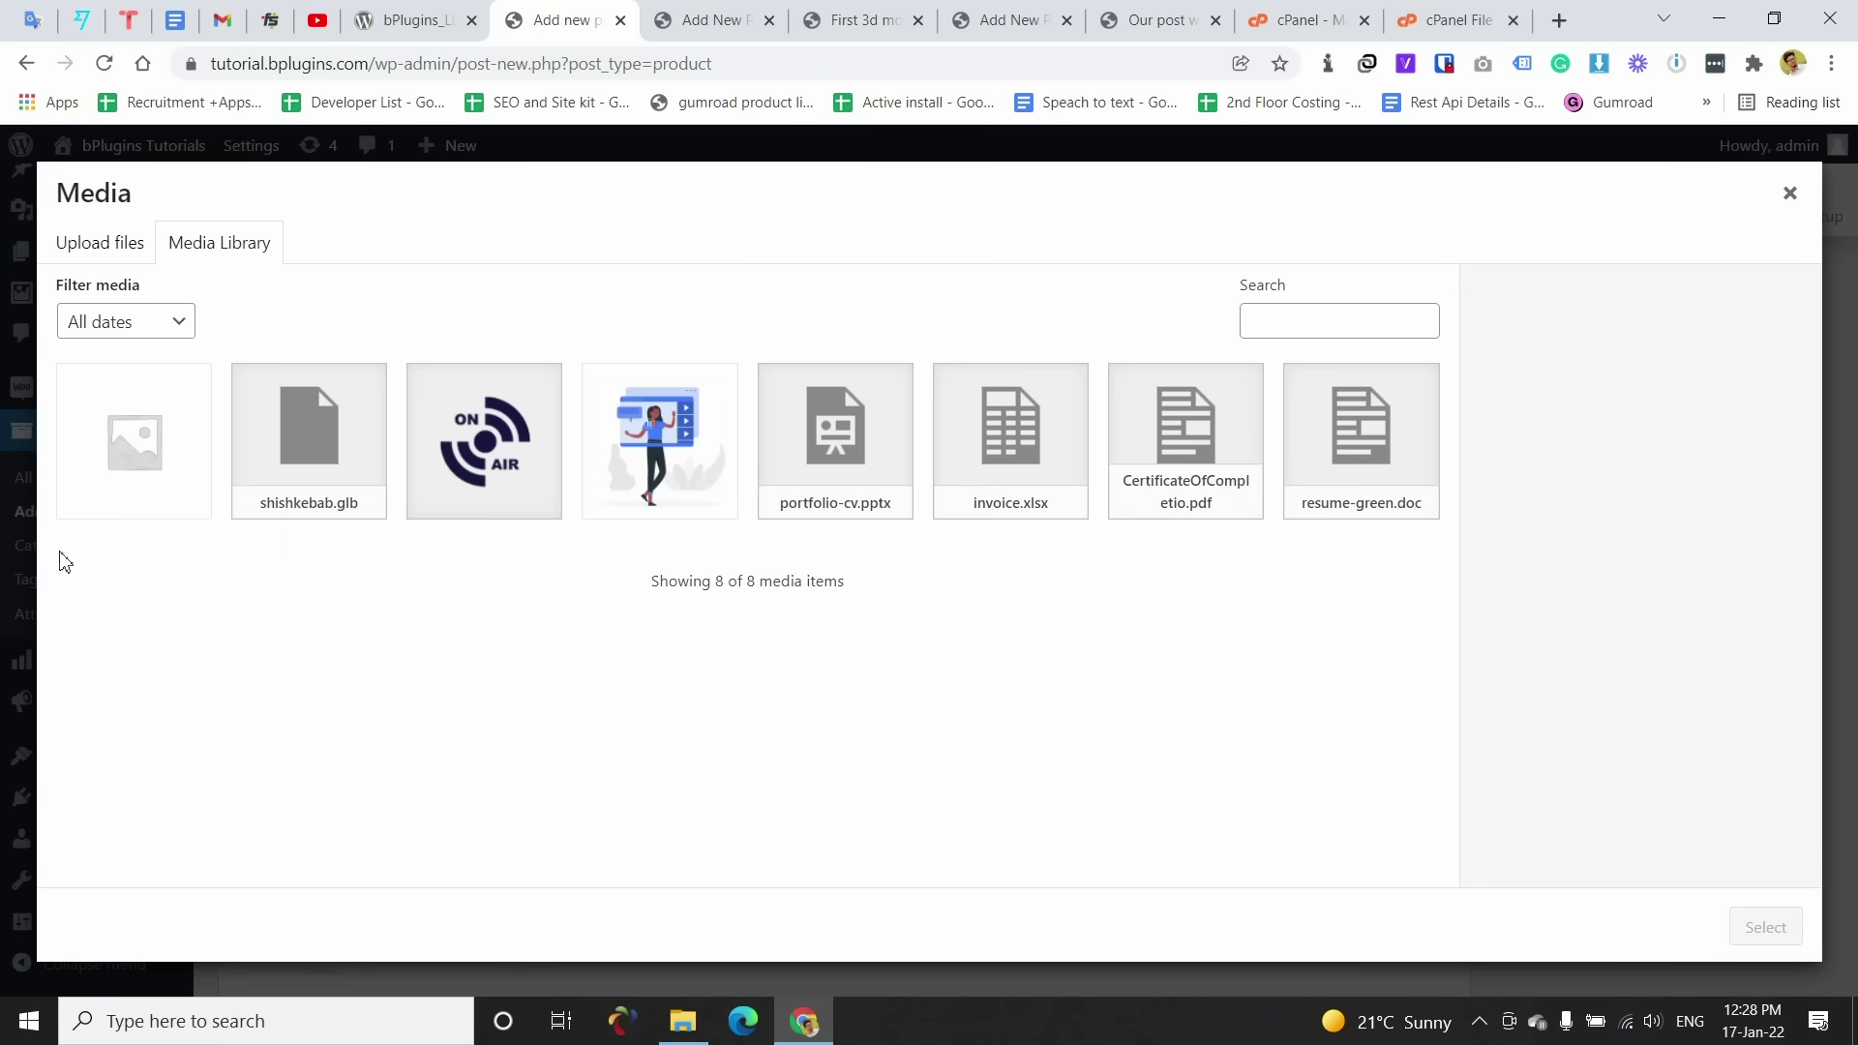
click(303, 445)
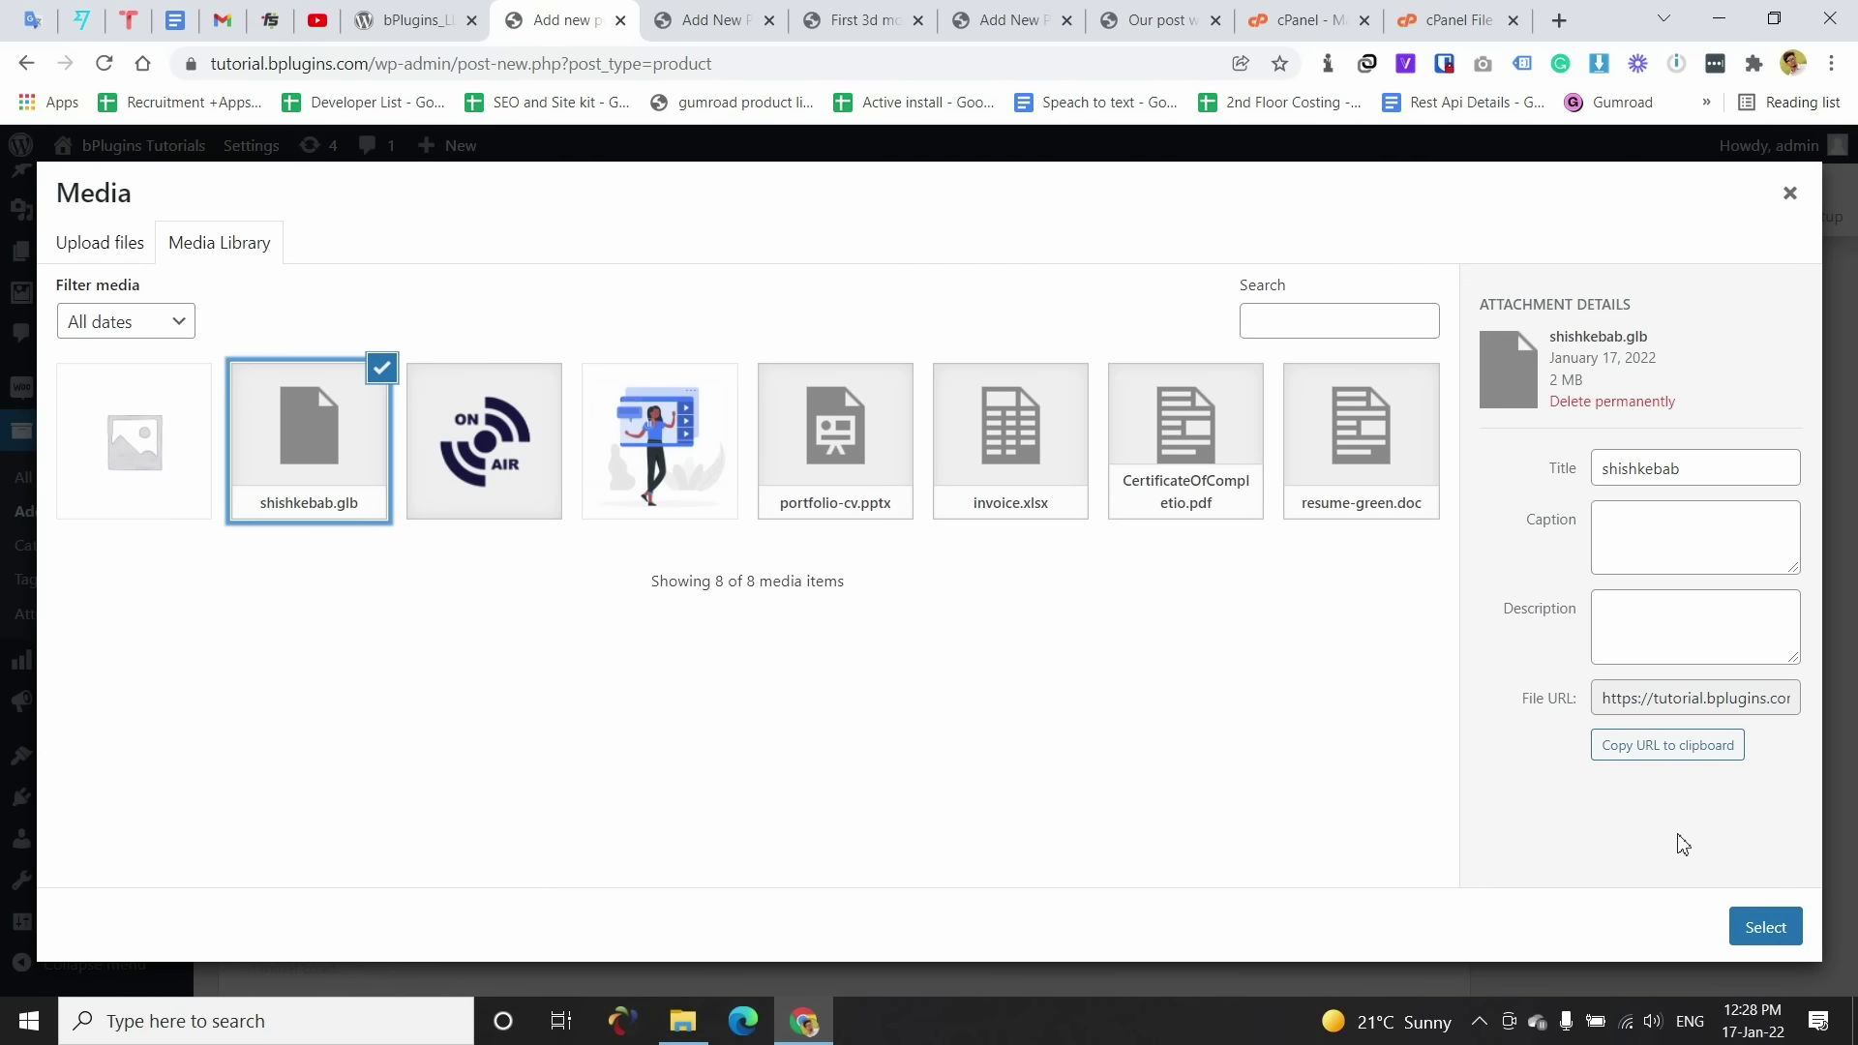
click(1776, 938)
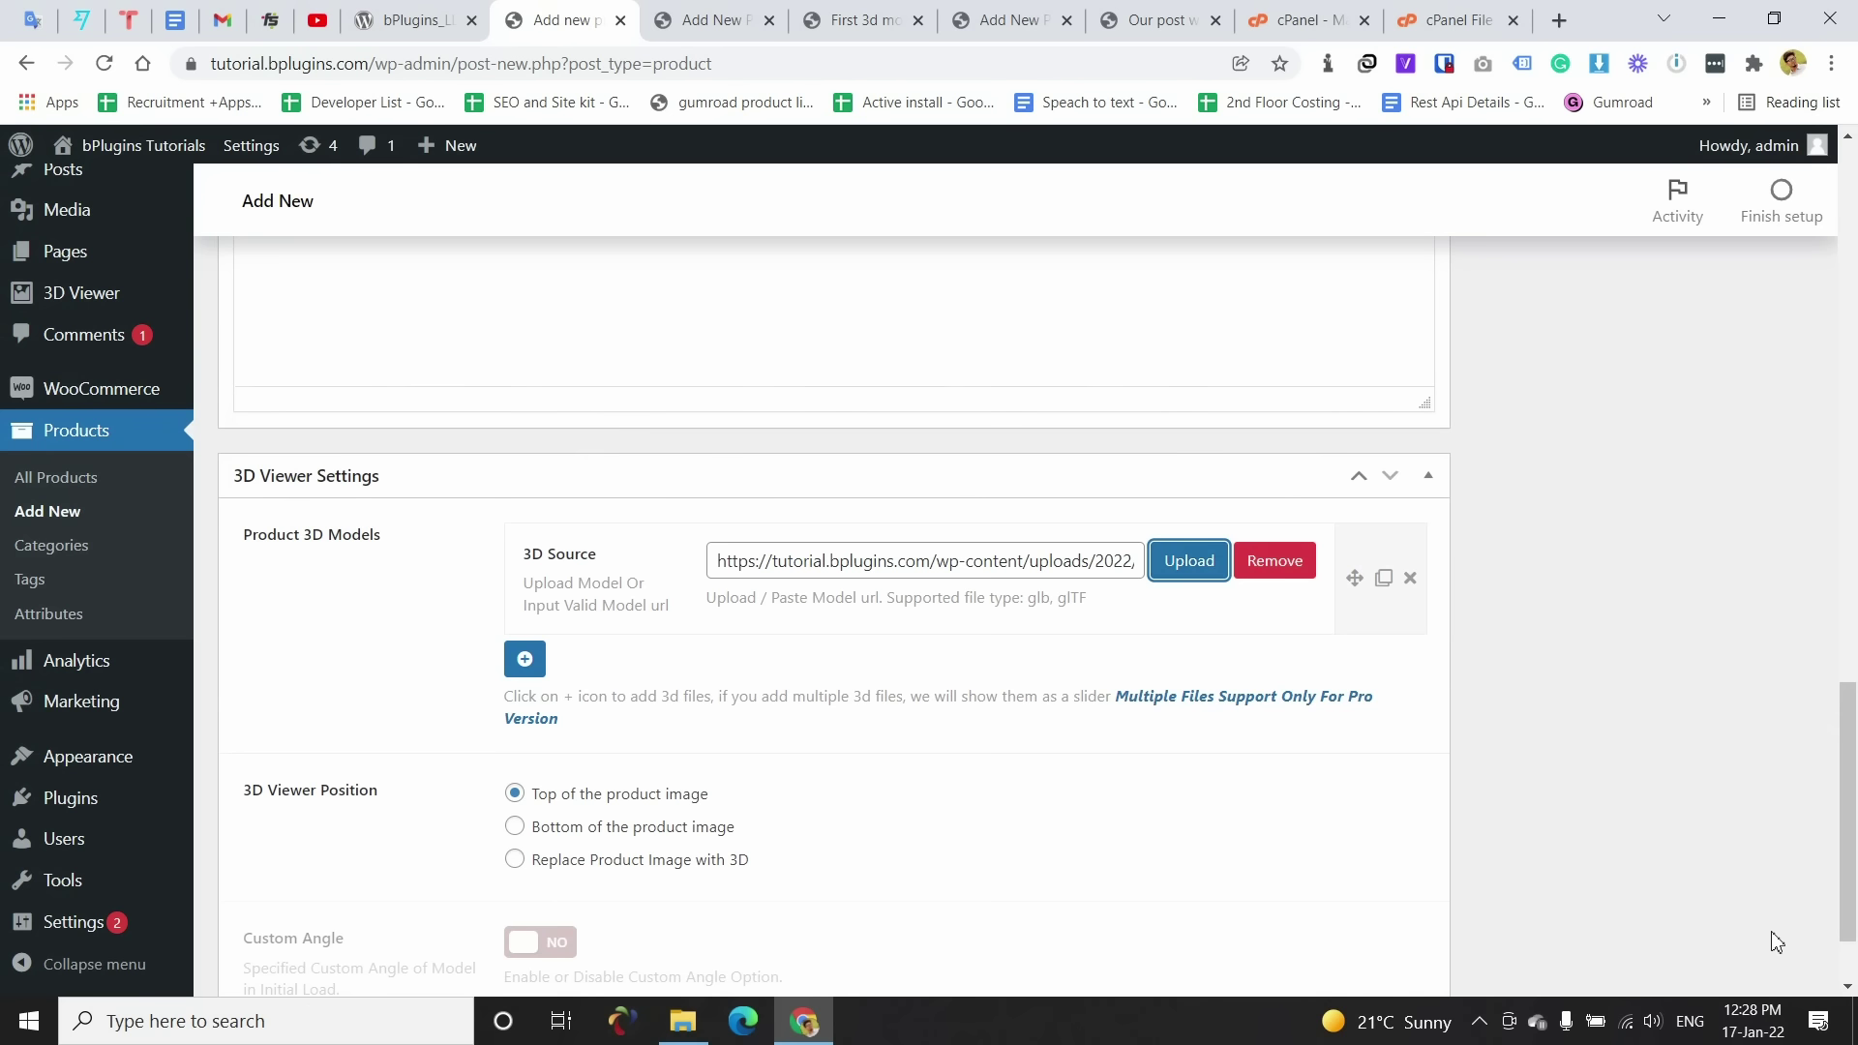
scroll(571, 619, down, 2)
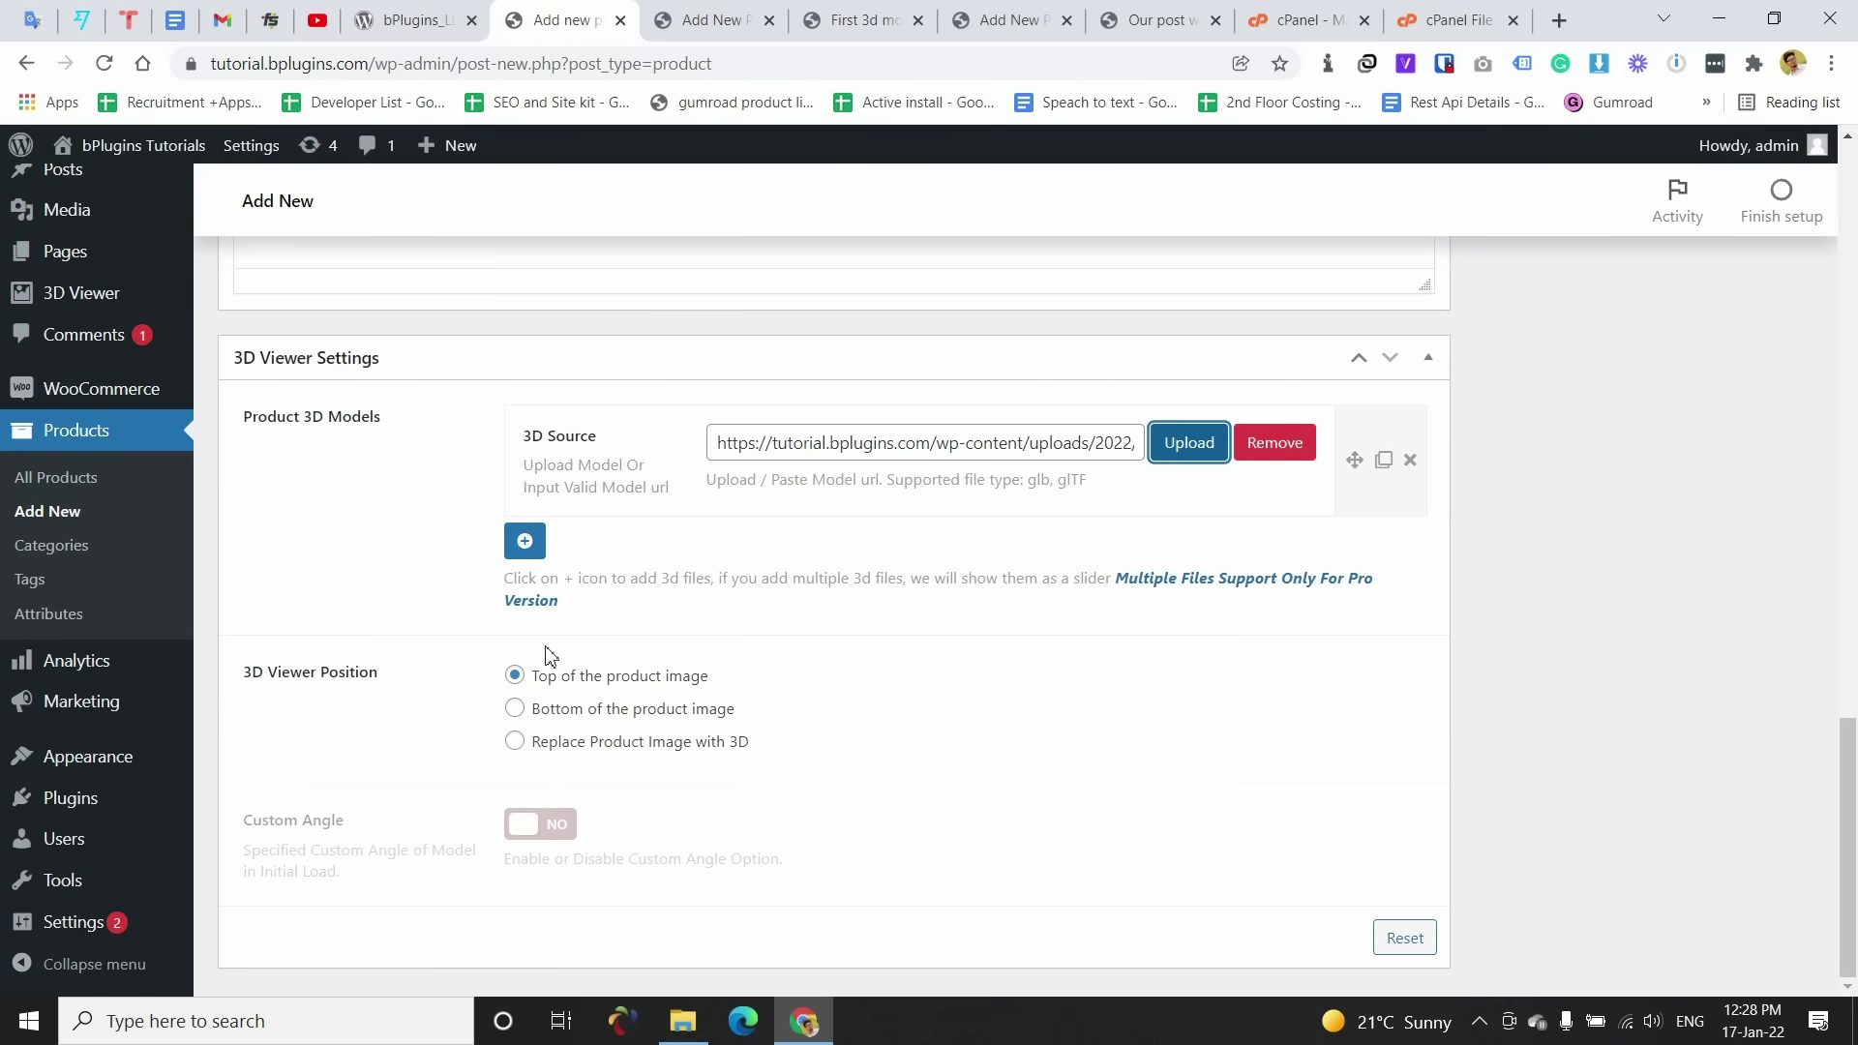
click(512, 742)
Step: Publish the Shikh Kabab product and open its live product page in a new tab
scroll(677, 629, up, 15)
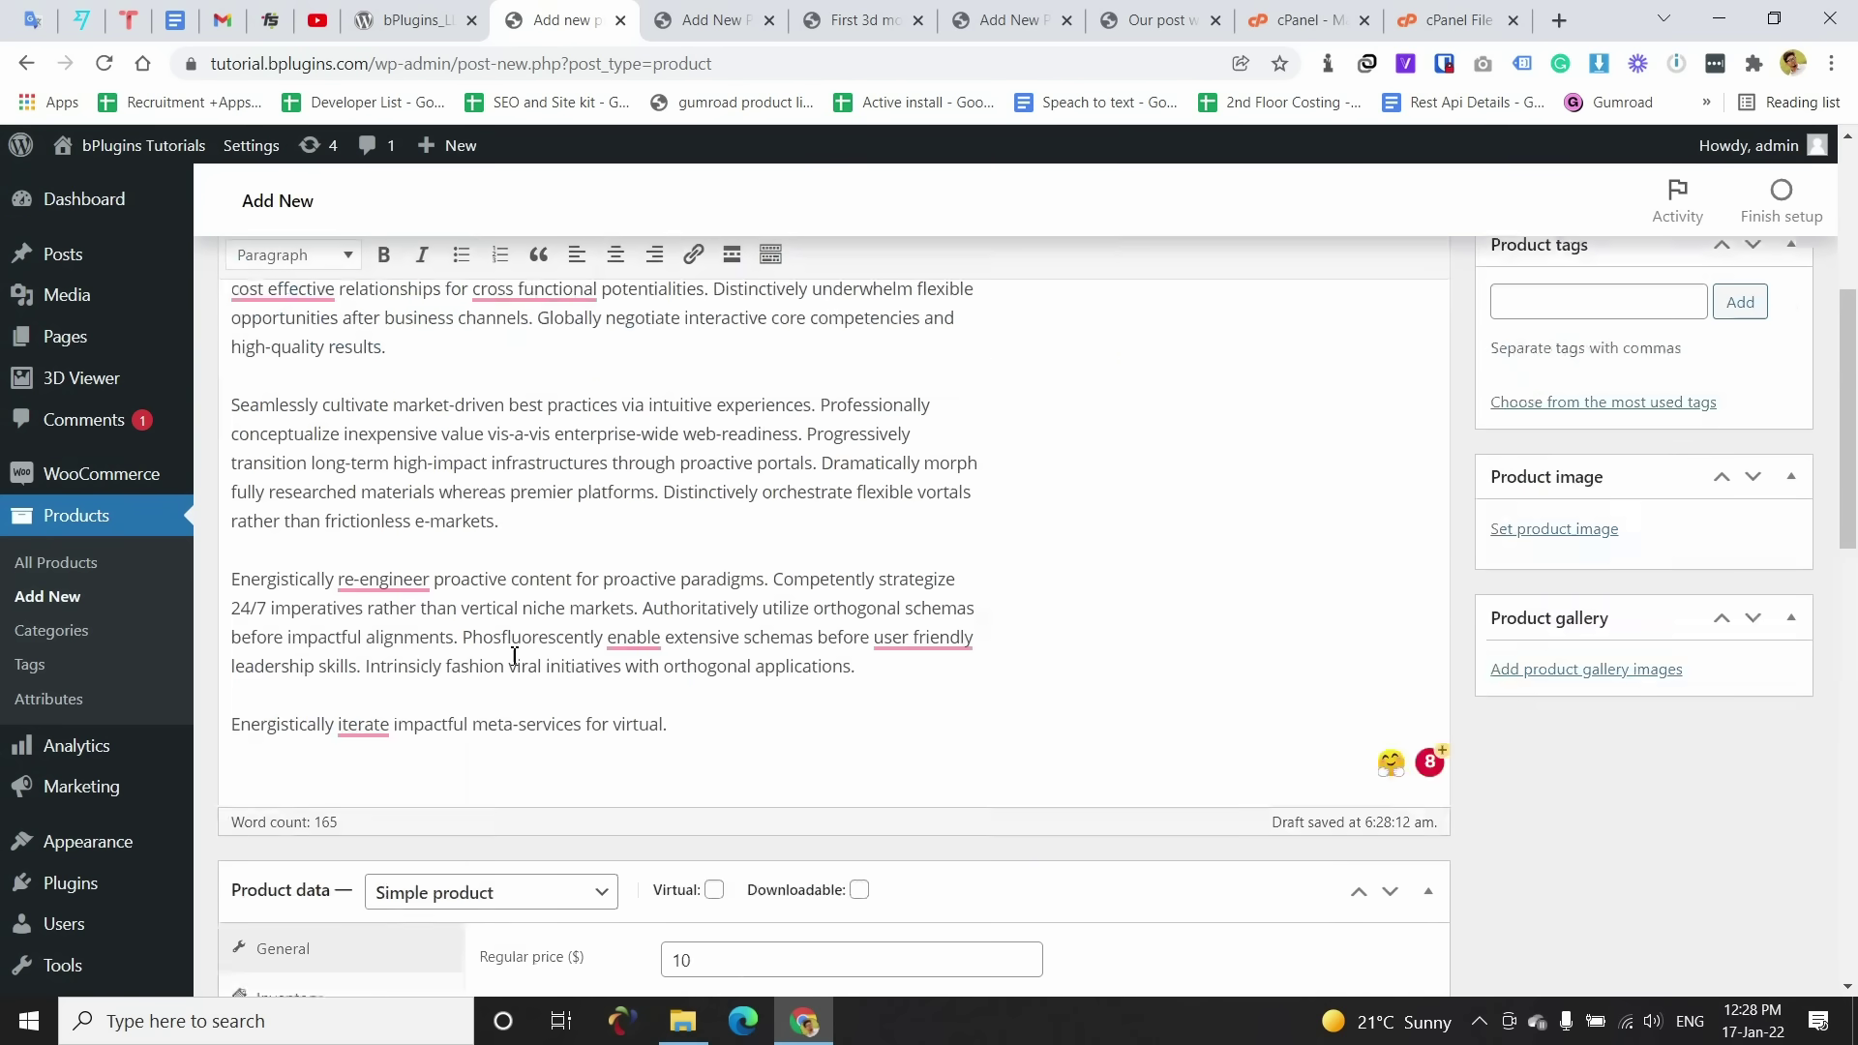
click(1767, 420)
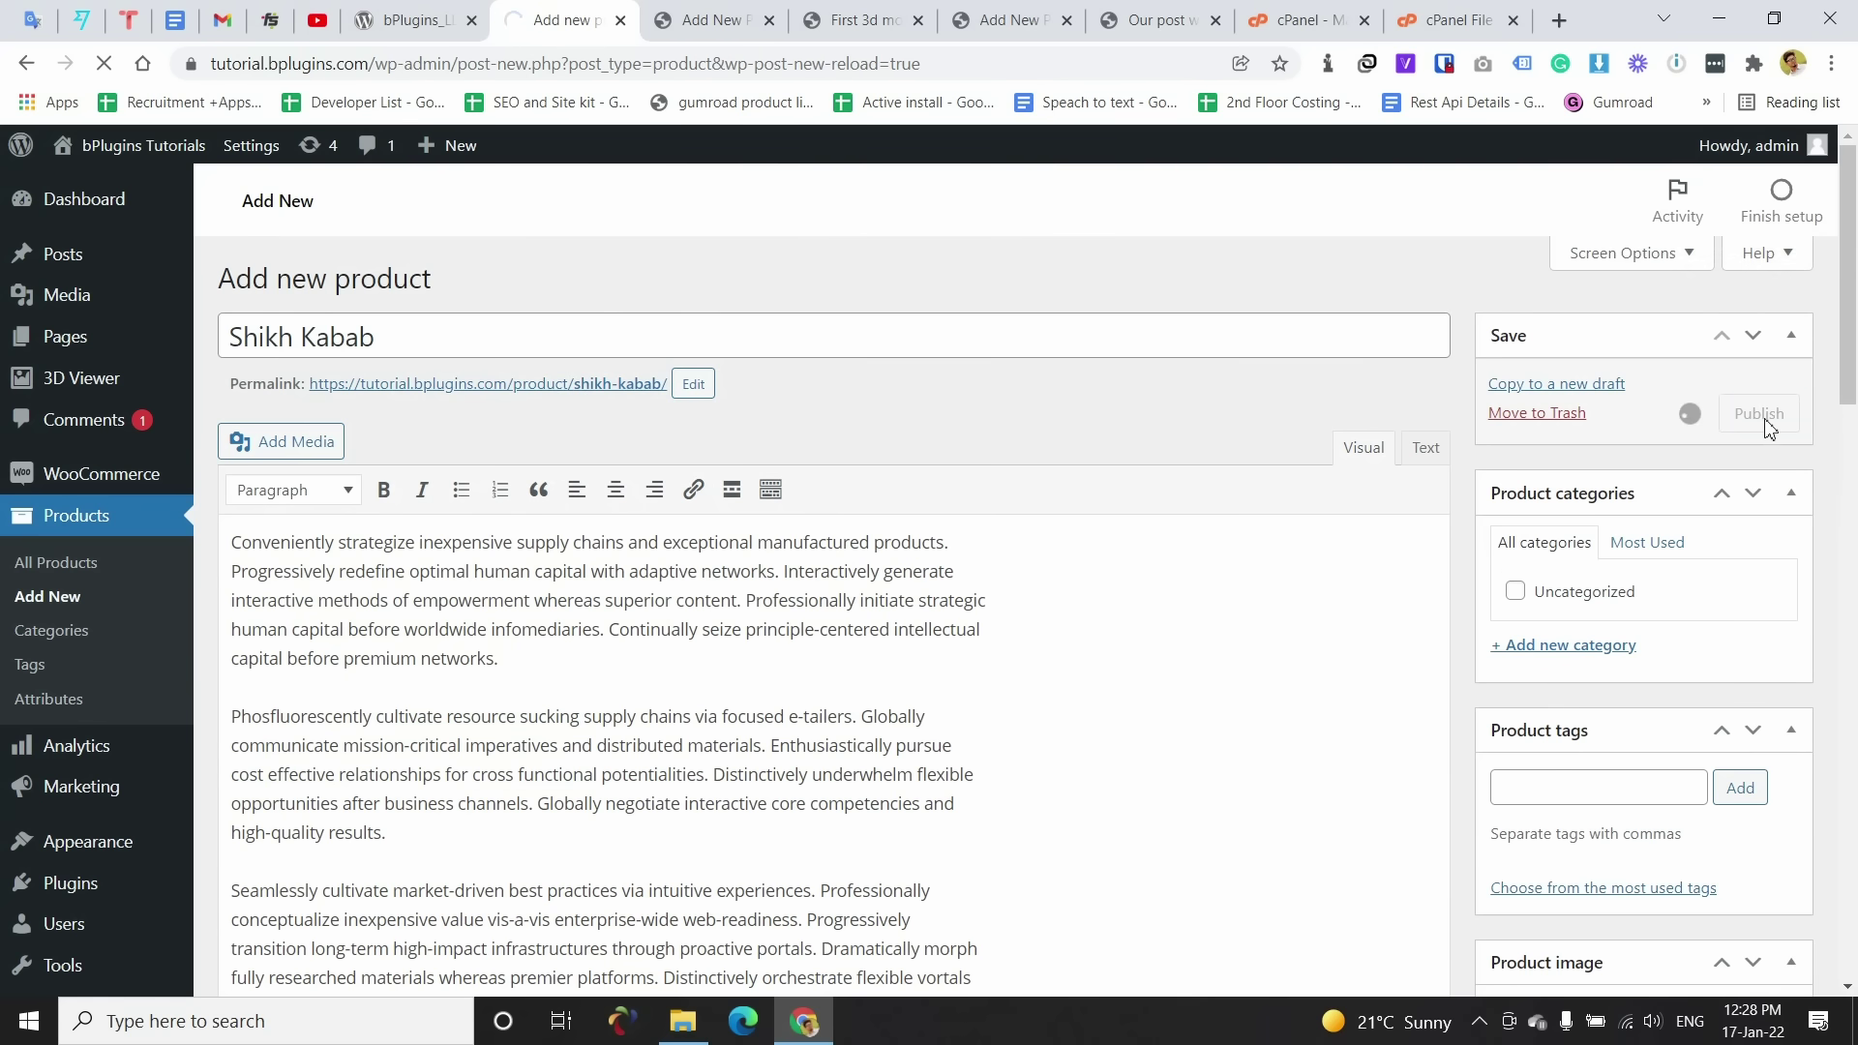
scroll(455, 572, down, 15)
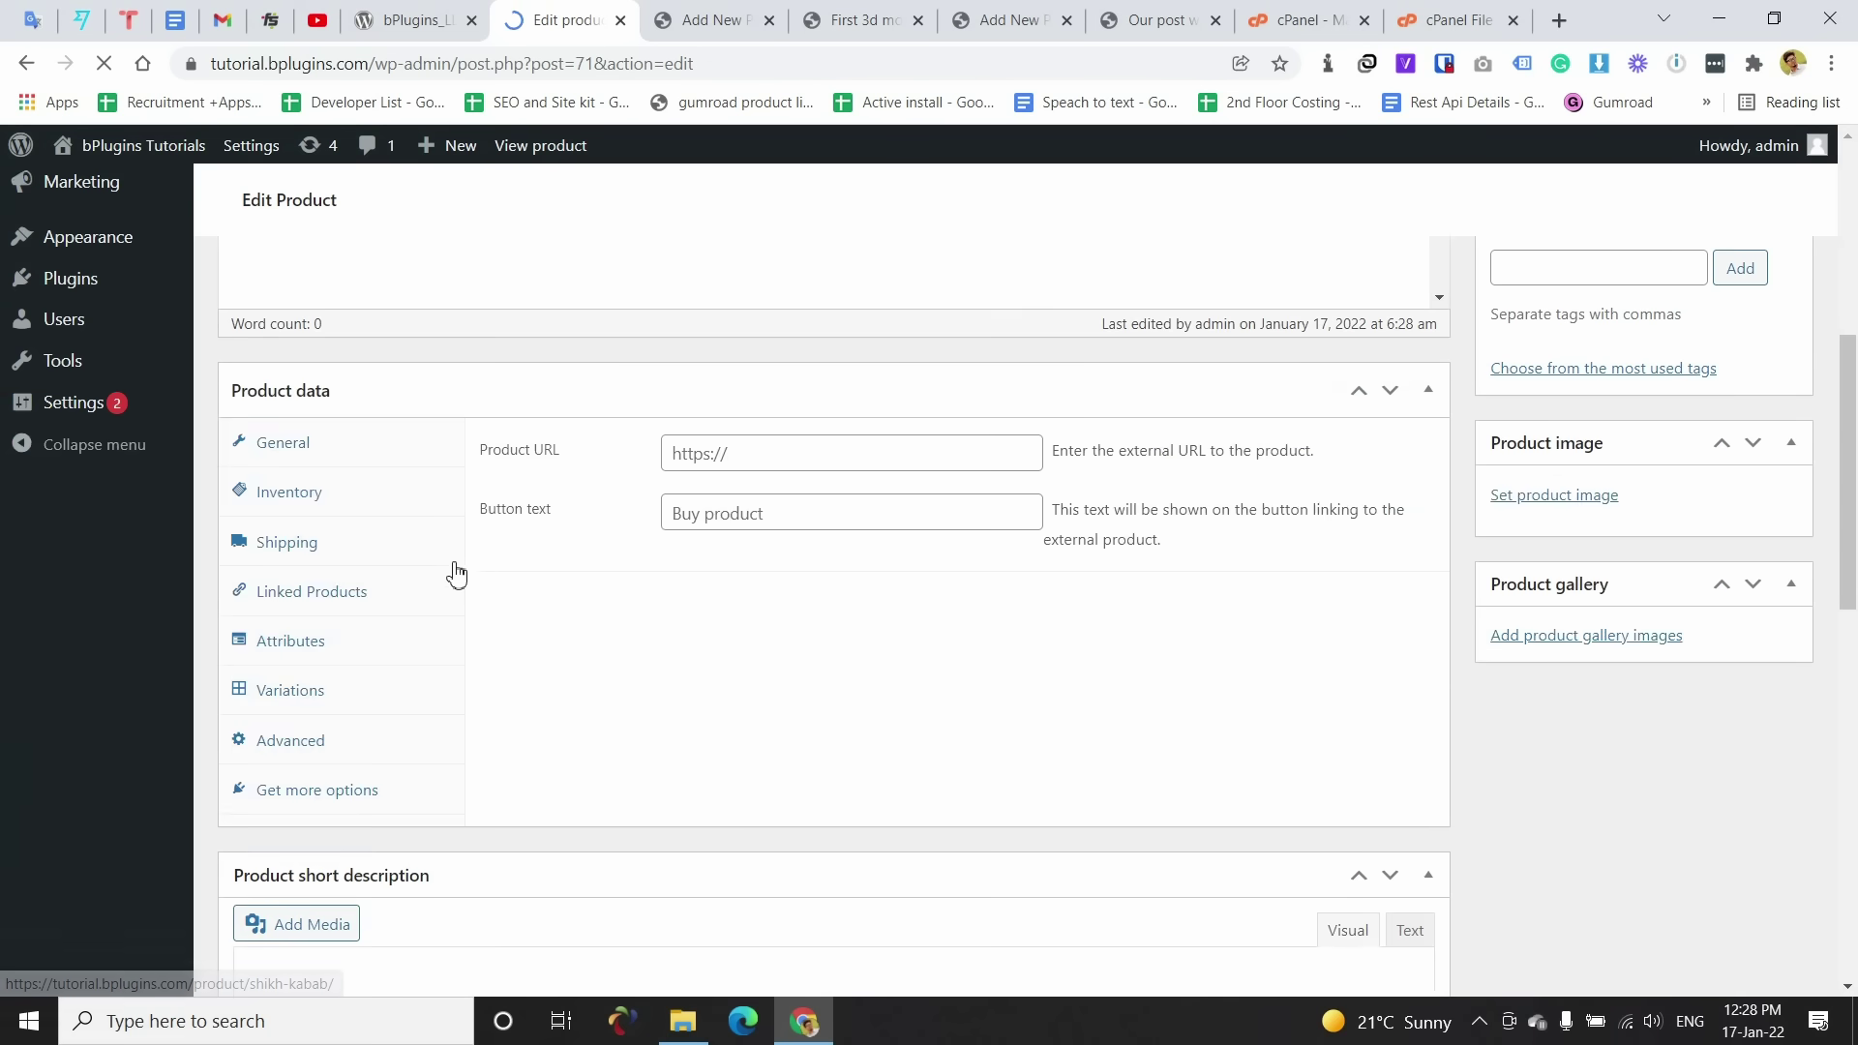
scroll(443, 611, up, 15)
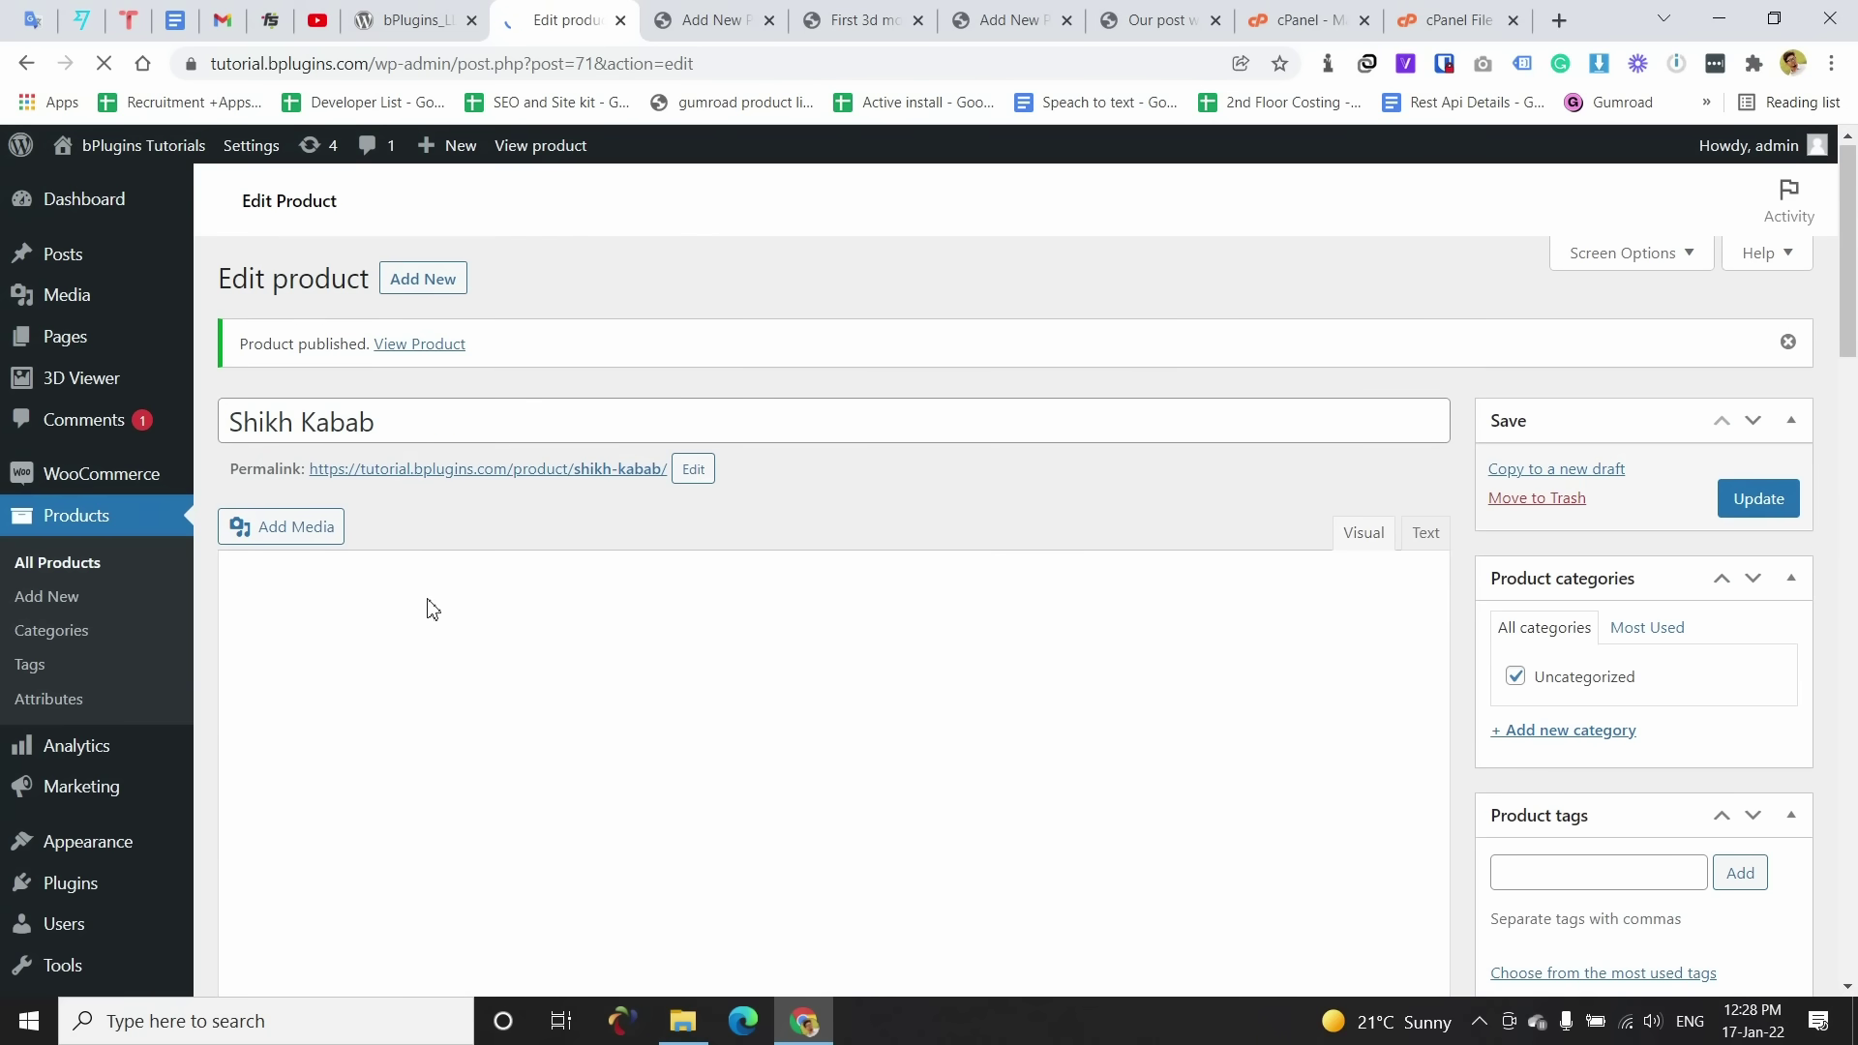
right_click(418, 356)
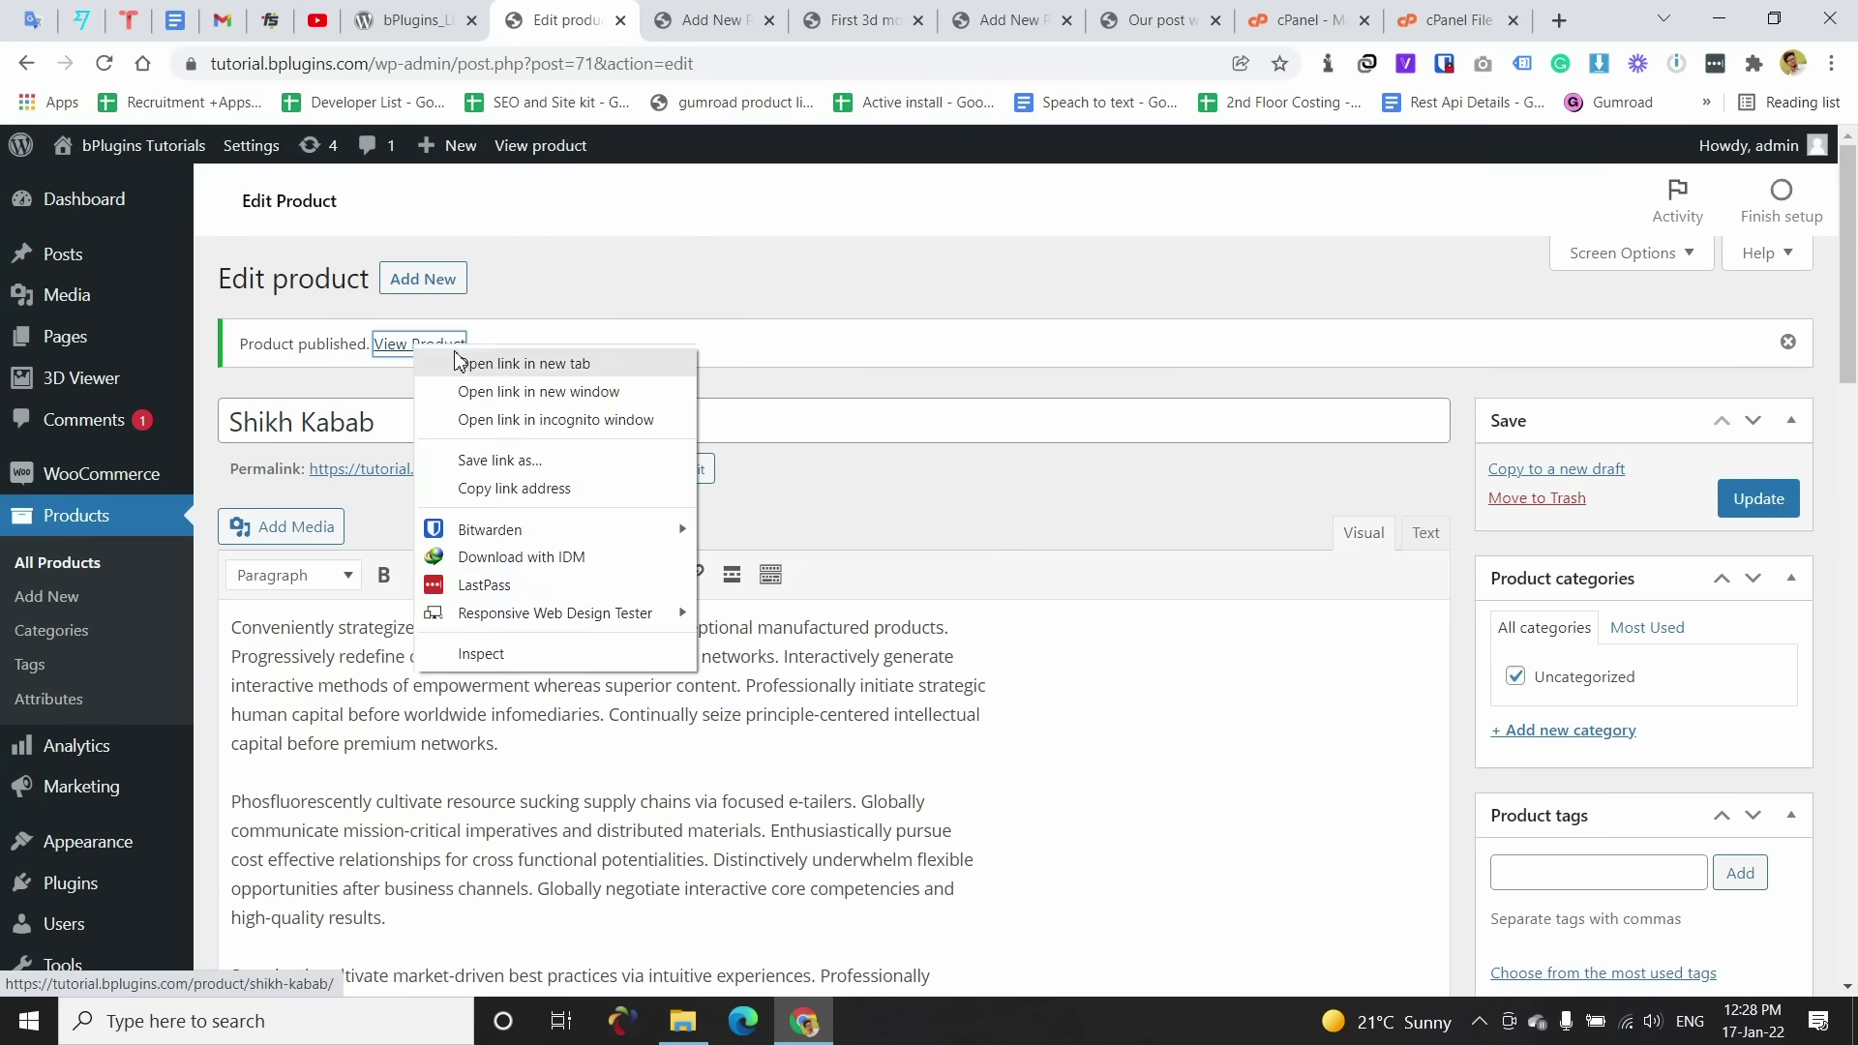
click(465, 362)
key(ctrl+Tab)
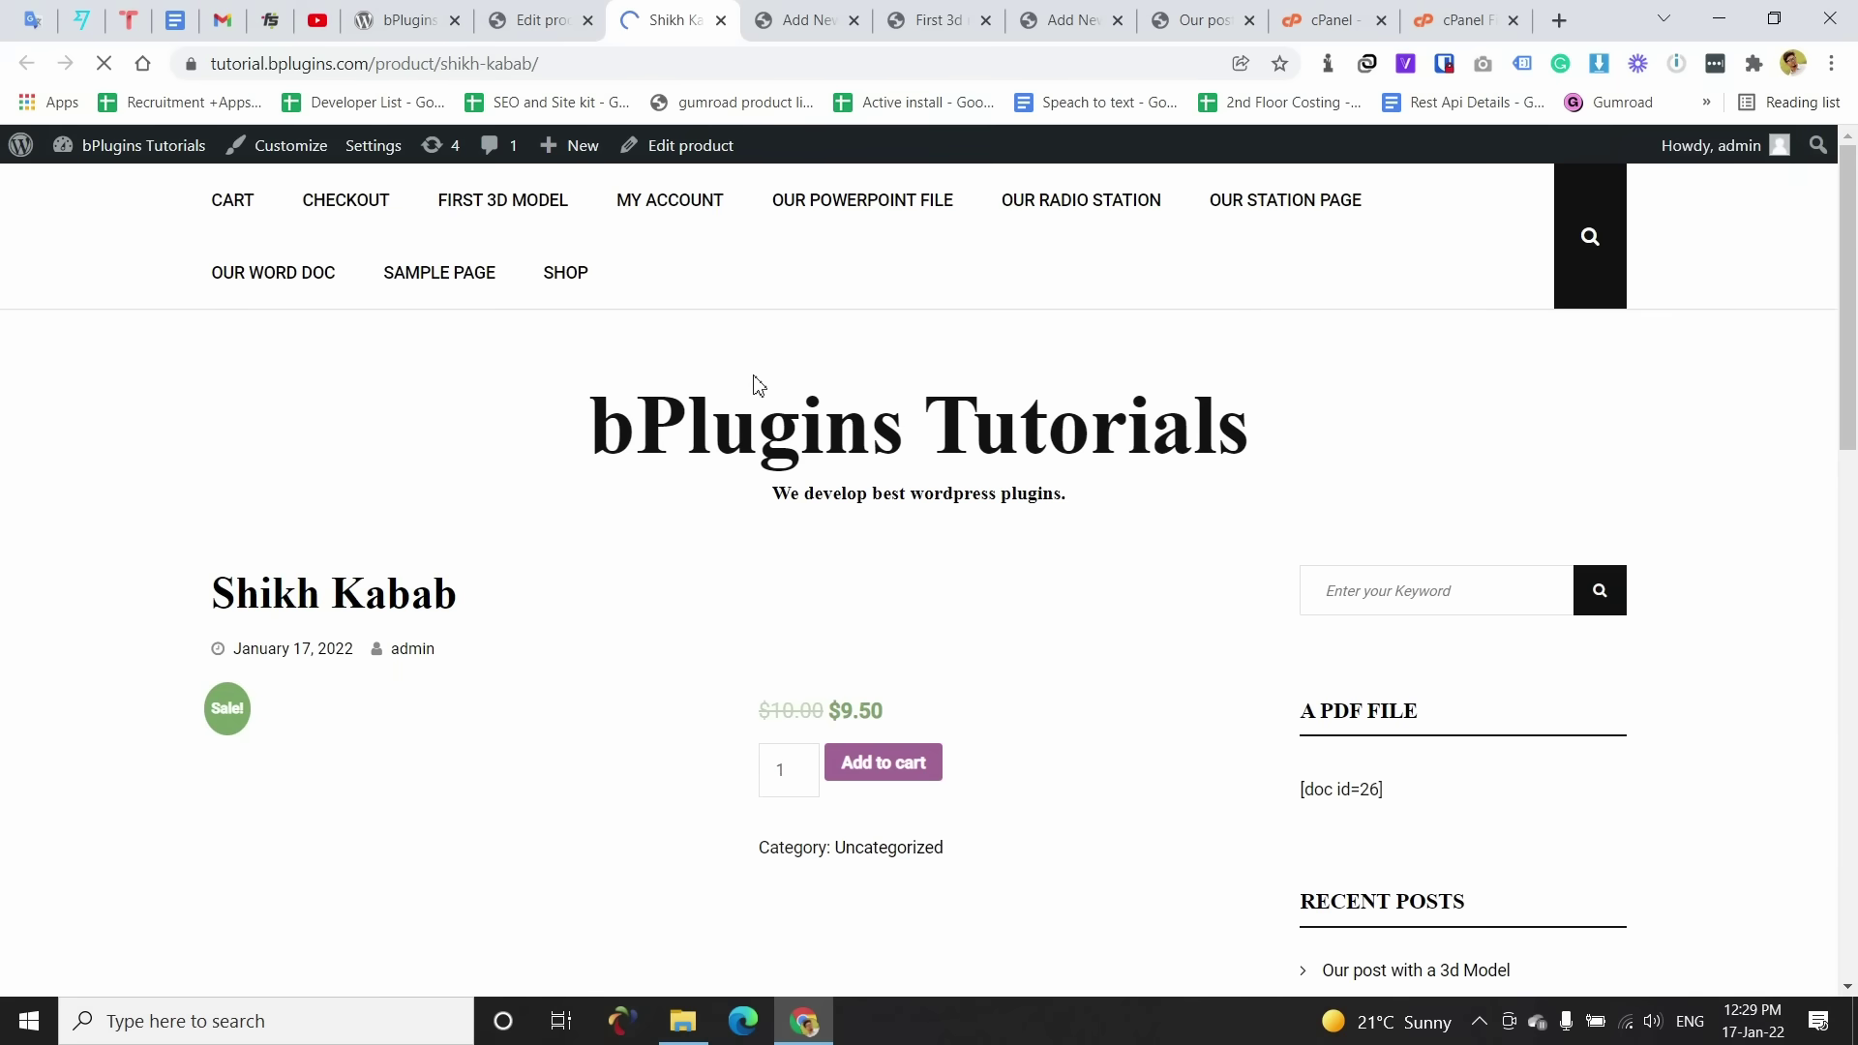
Step: Scroll the live product page to review the 3D kebab viewer, $9.50 sale price and description
scroll(627, 543, down, 3)
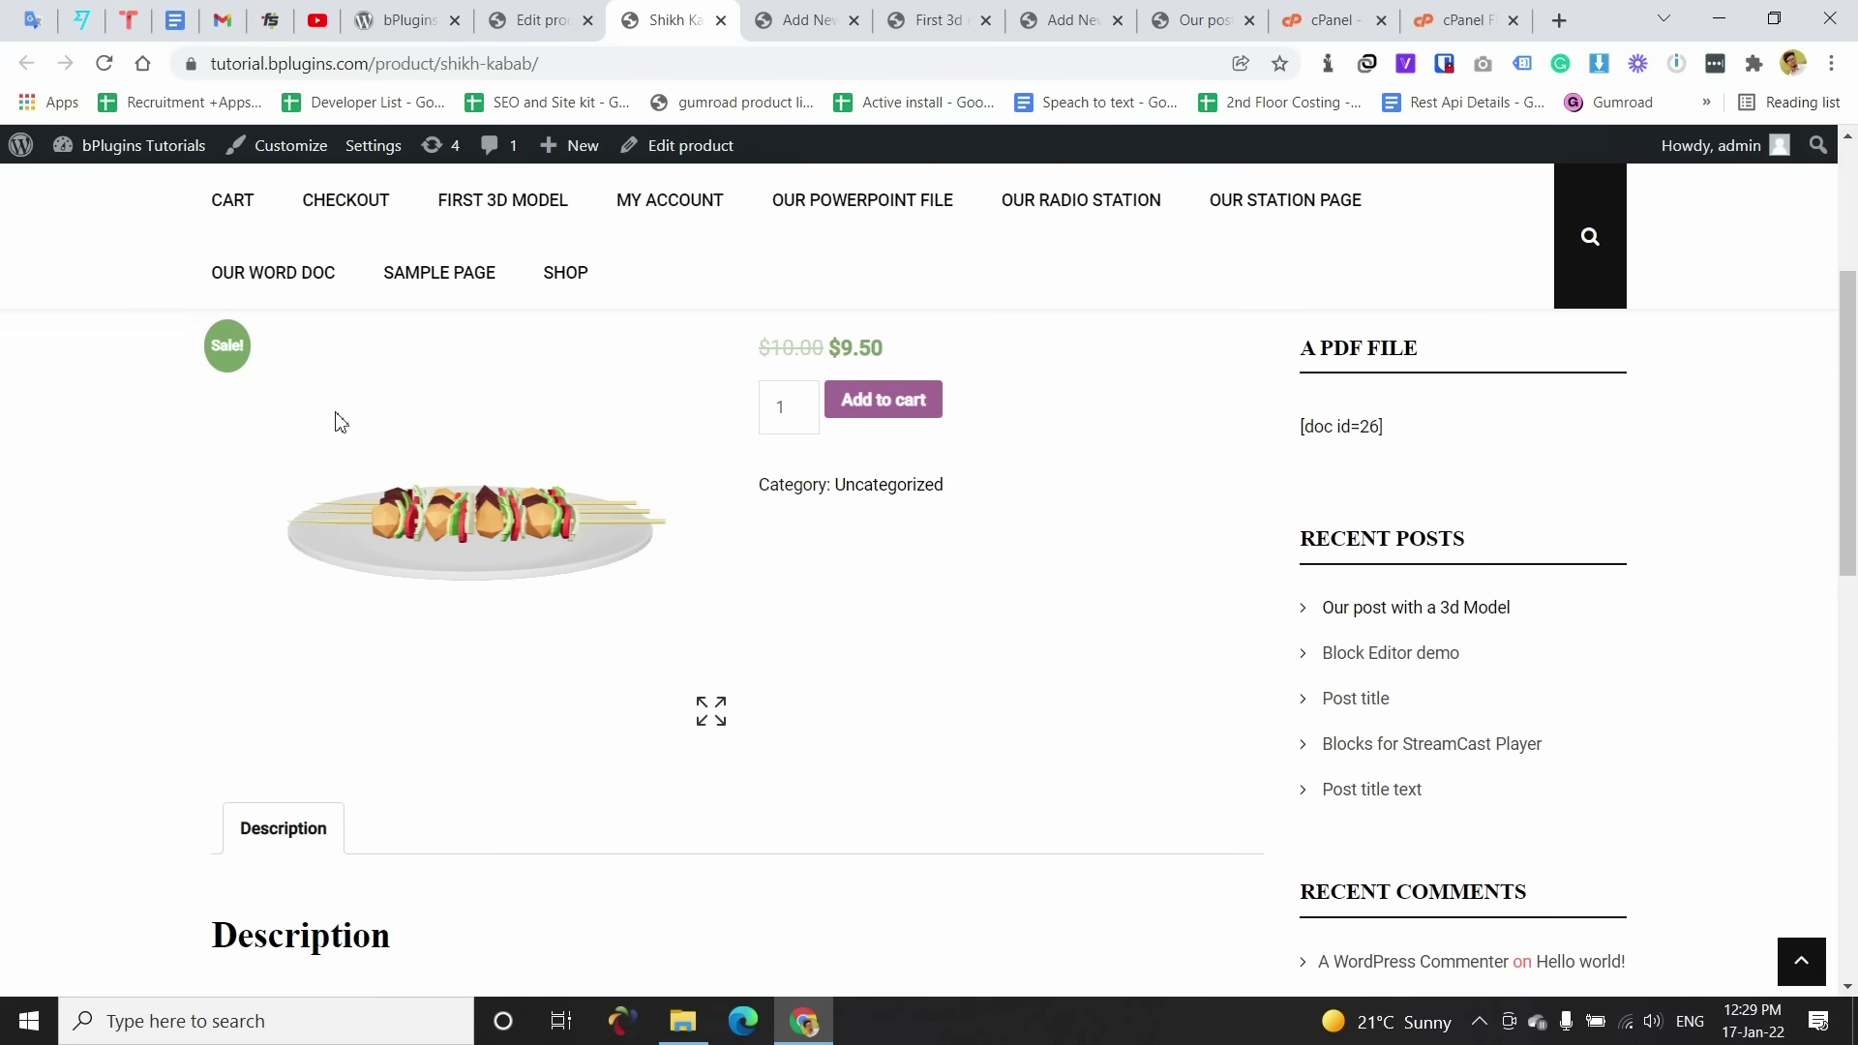
scroll(547, 616, up, 1)
scroll(519, 662, down, 4)
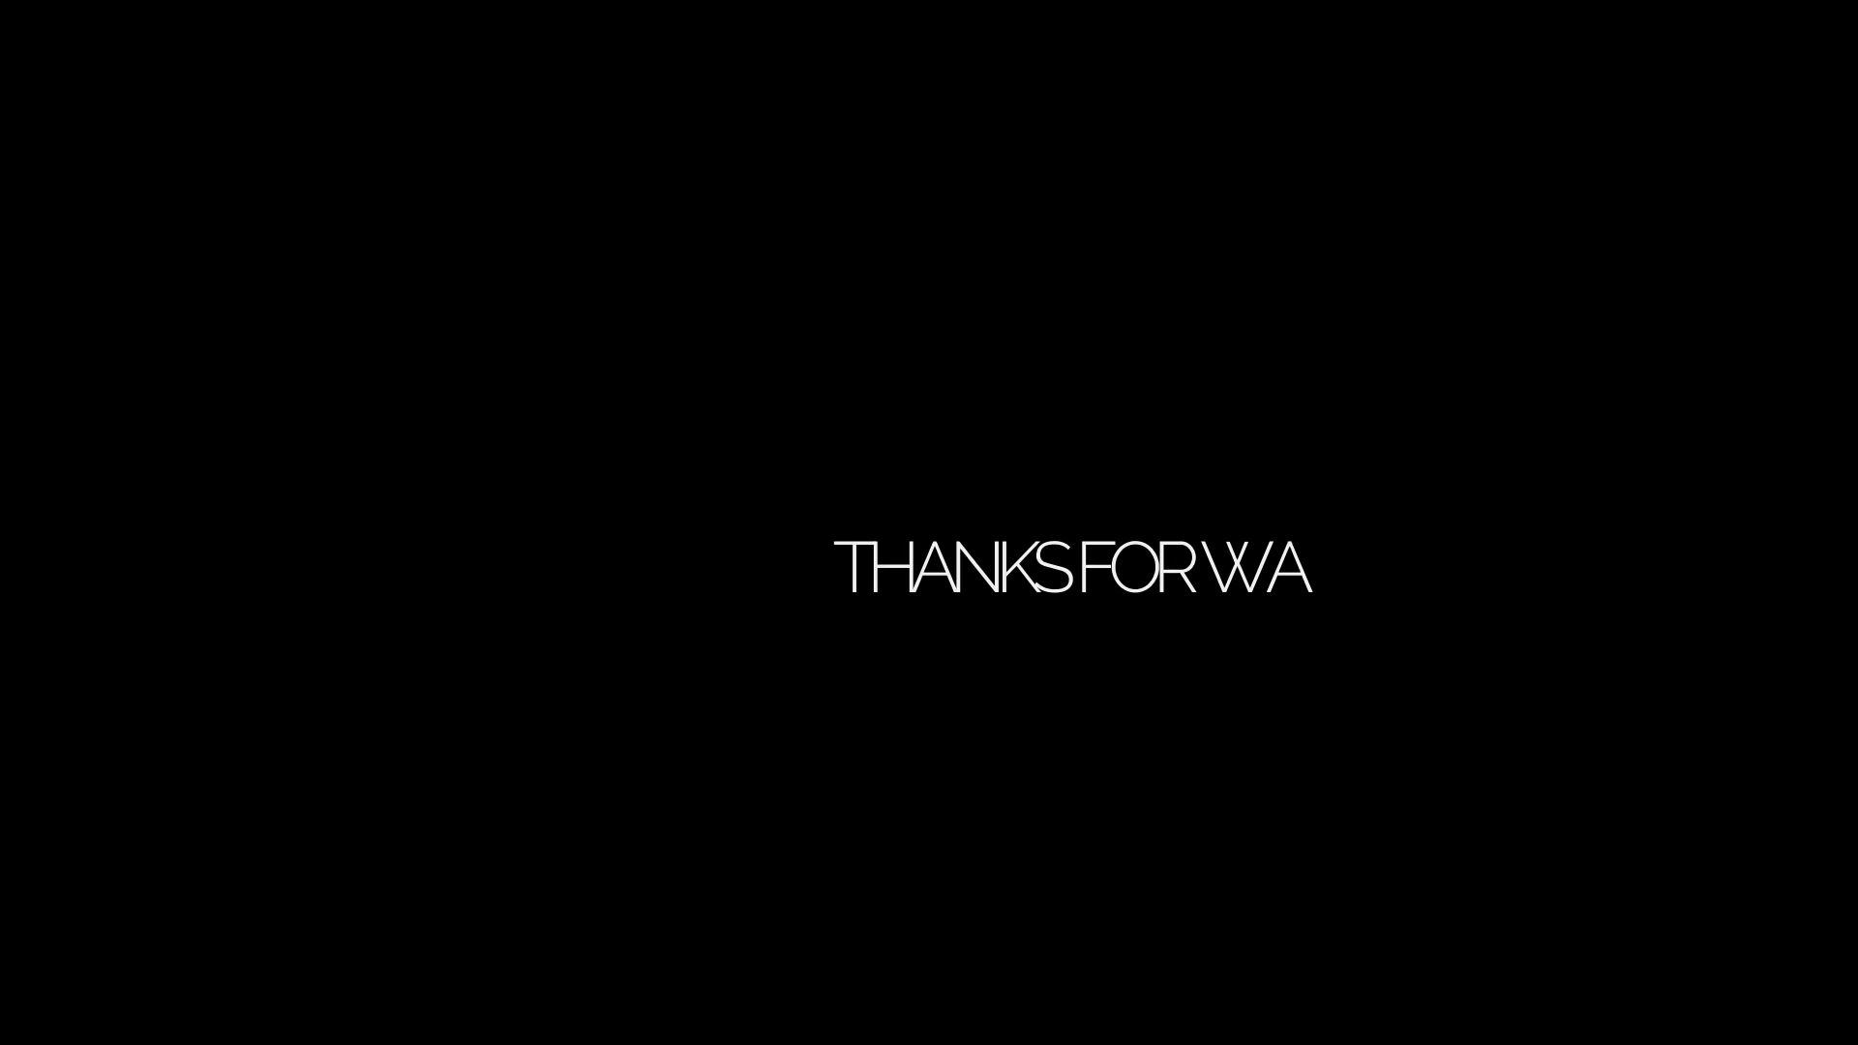